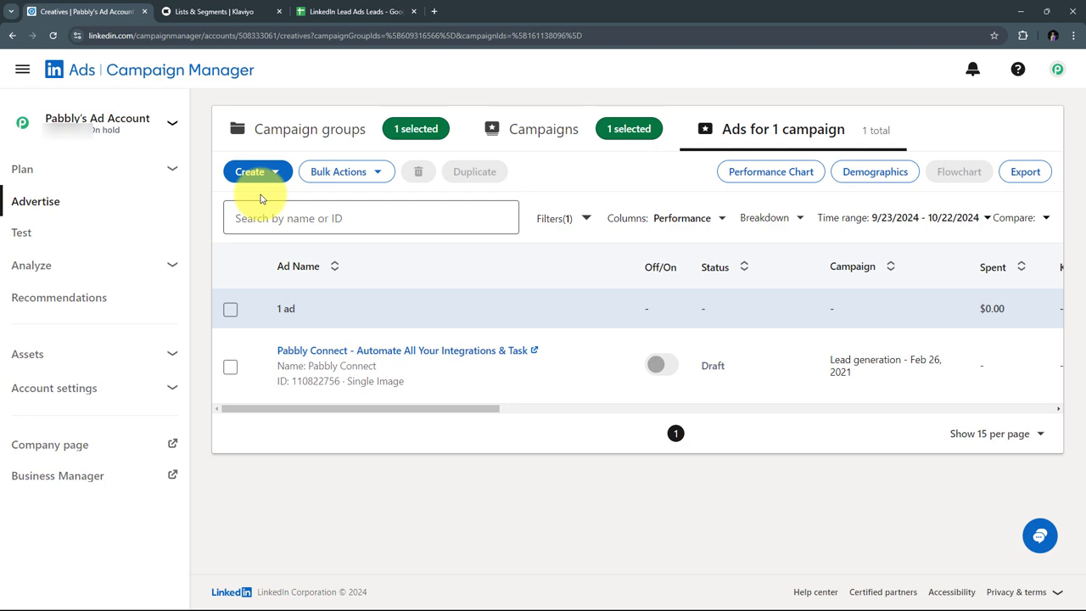
# Step: Leave the draft lead-gen ad and bring up Klaviyo's Lists & Segments page
pyautogui.click(269, 11)
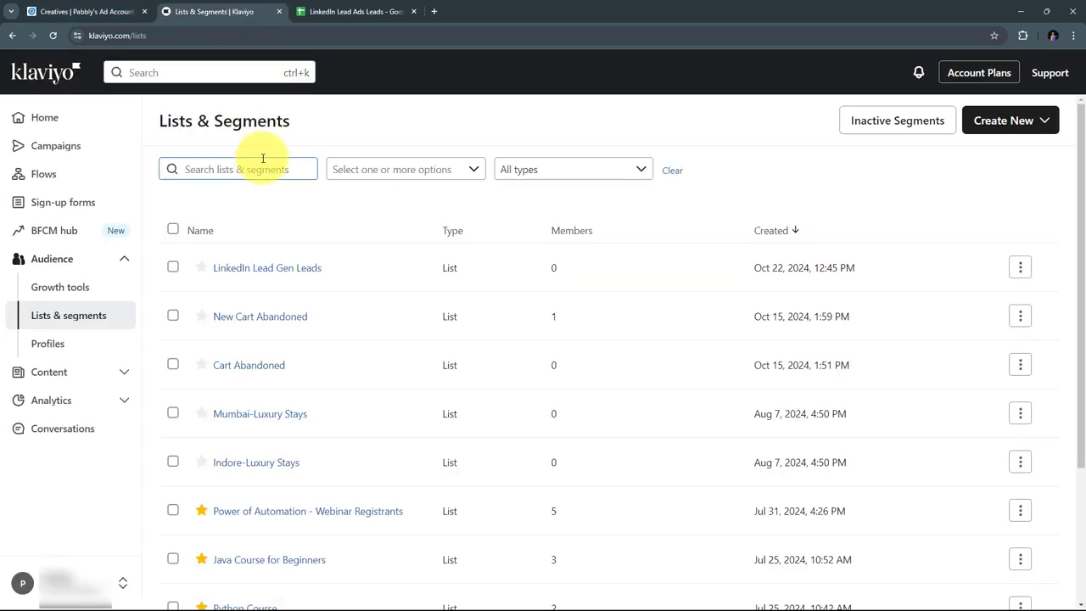
# Step: Show the LinkedIn Lead Ads Leads Google Sheet after the empty Klaviyo list
pyautogui.click(392, 12)
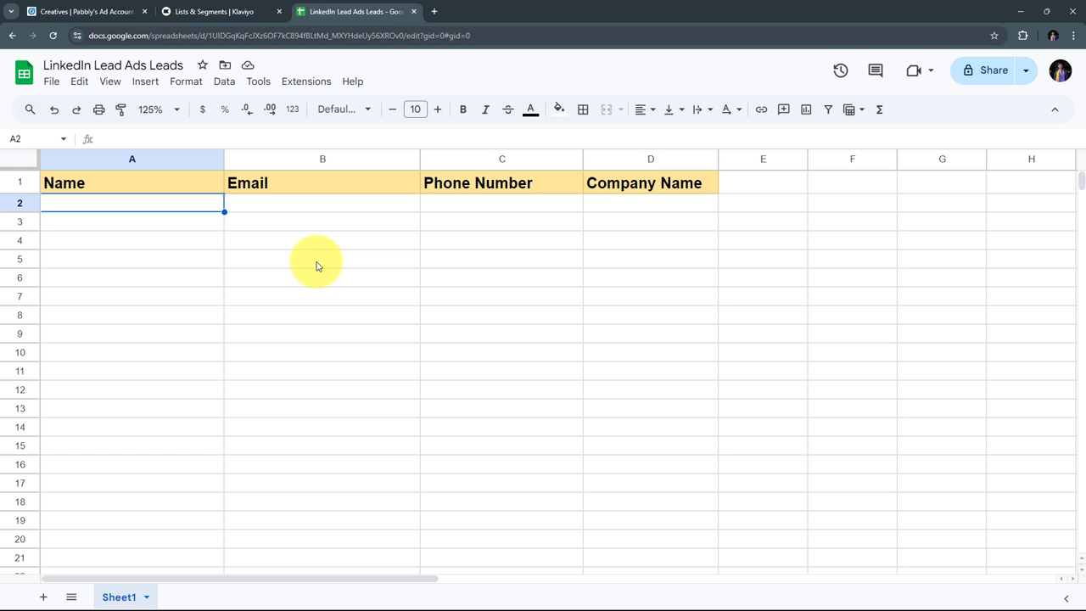
# Step: Return to Klaviyo's Lists & Segments page, where LinkedIn Lead Gen Leads has 0 members
pyautogui.click(191, 11)
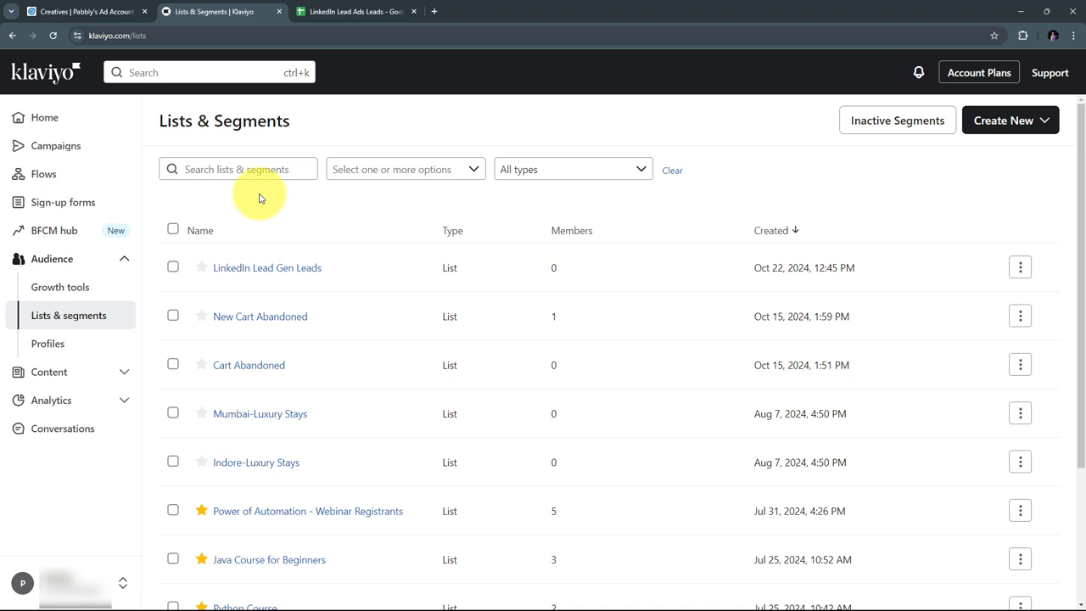
# Step: Cycle through the Leads spreadsheet, Campaign Manager ads view and Klaviyo lists tabs
pyautogui.click(339, 12)
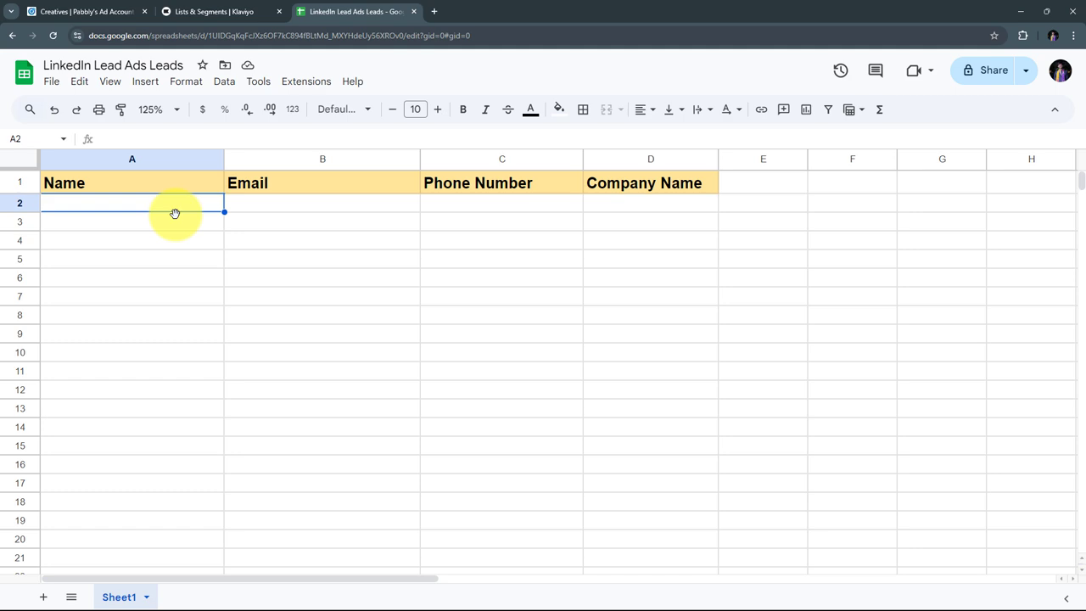
pyautogui.click(42, 11)
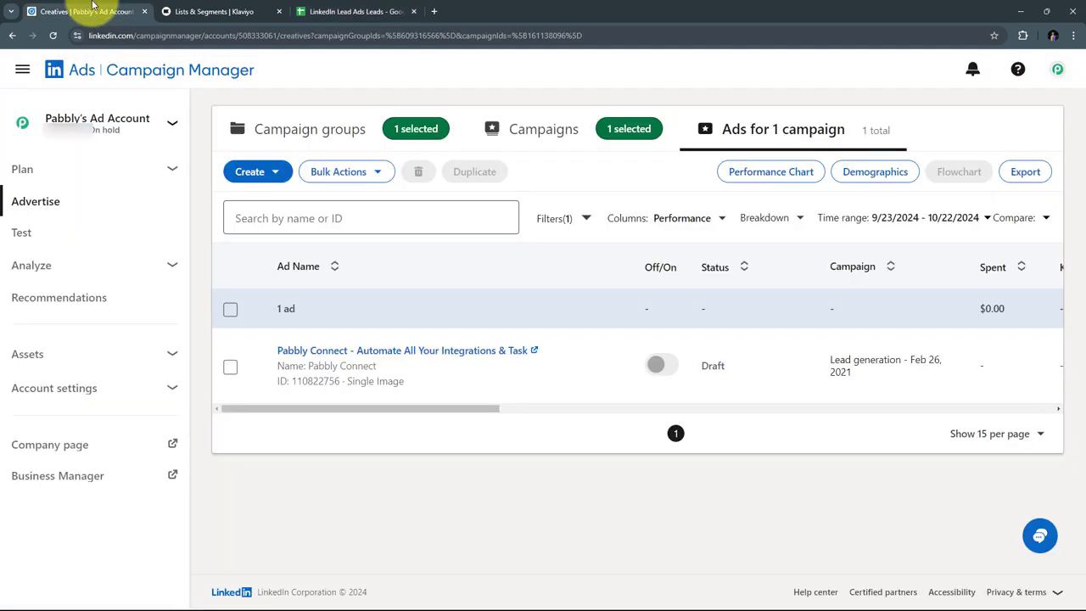
pyautogui.click(216, 9)
# Step: Display the LinkedIn Lead Ads Leads sheet with its Name, Email, Phone Number, Company Name headers
pyautogui.click(296, 11)
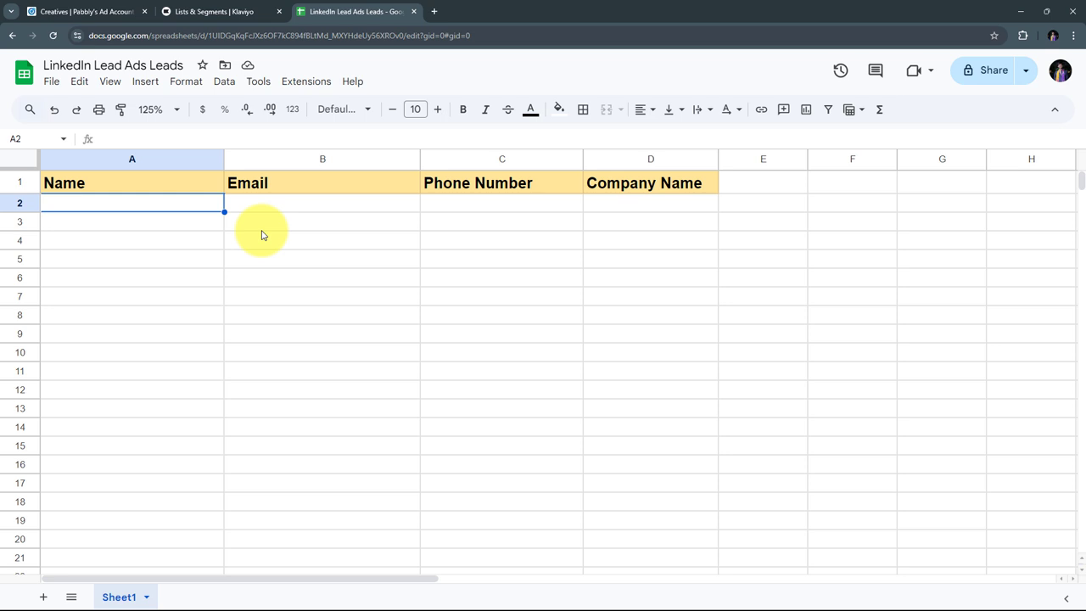
pyautogui.click(212, 9)
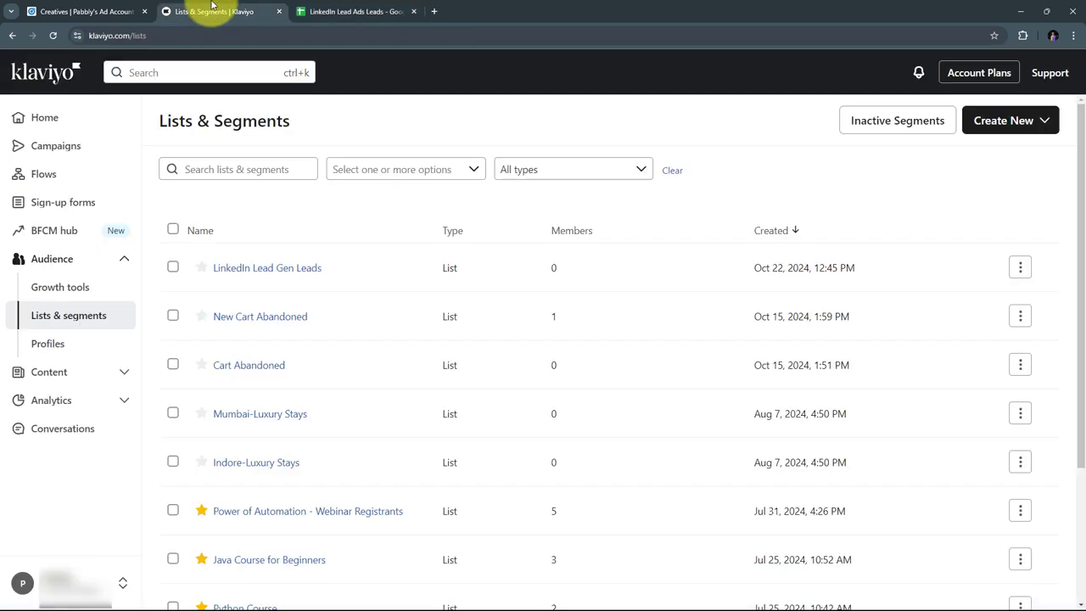
pyautogui.click(351, 11)
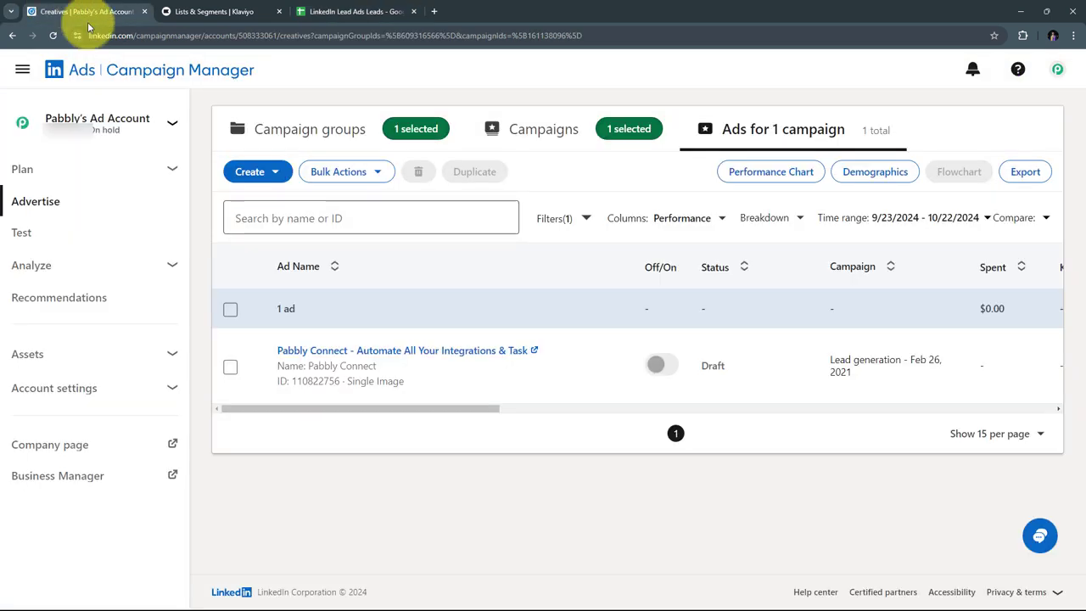
pyautogui.click(52, 12)
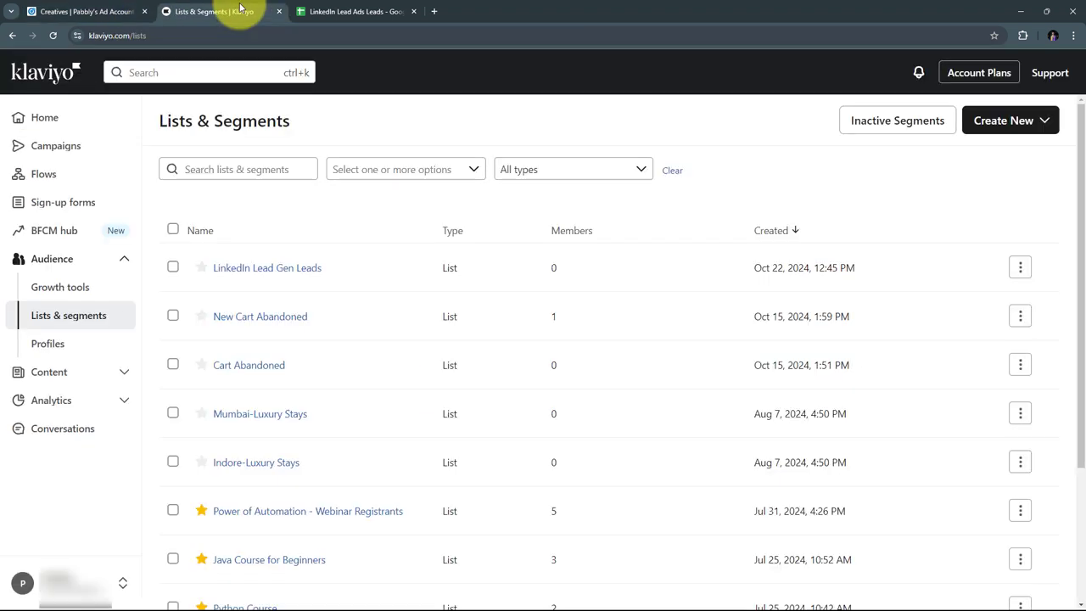
pyautogui.click(255, 10)
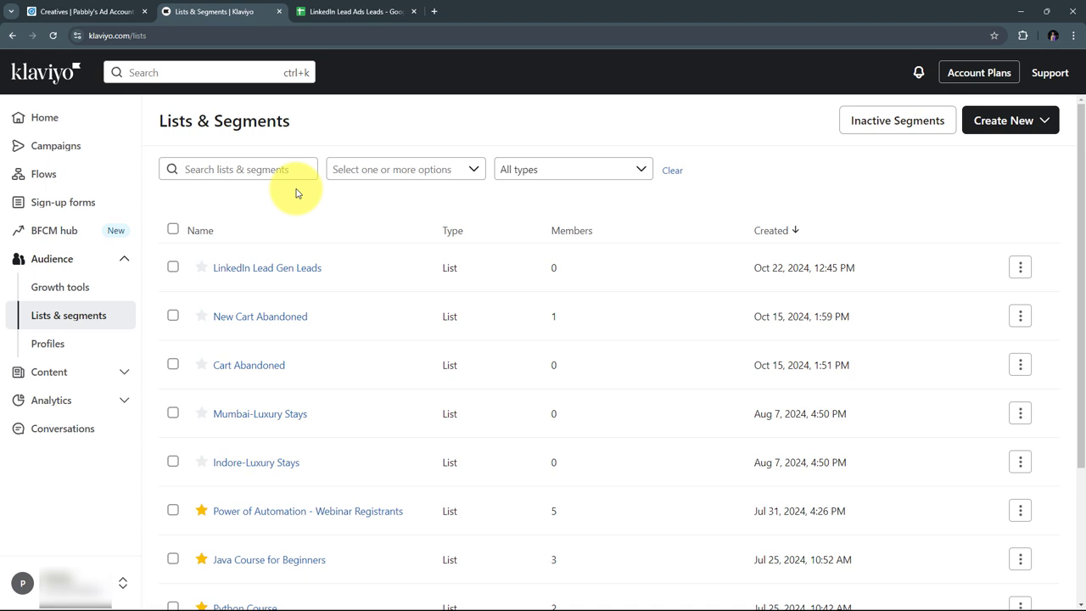
pyautogui.click(307, 11)
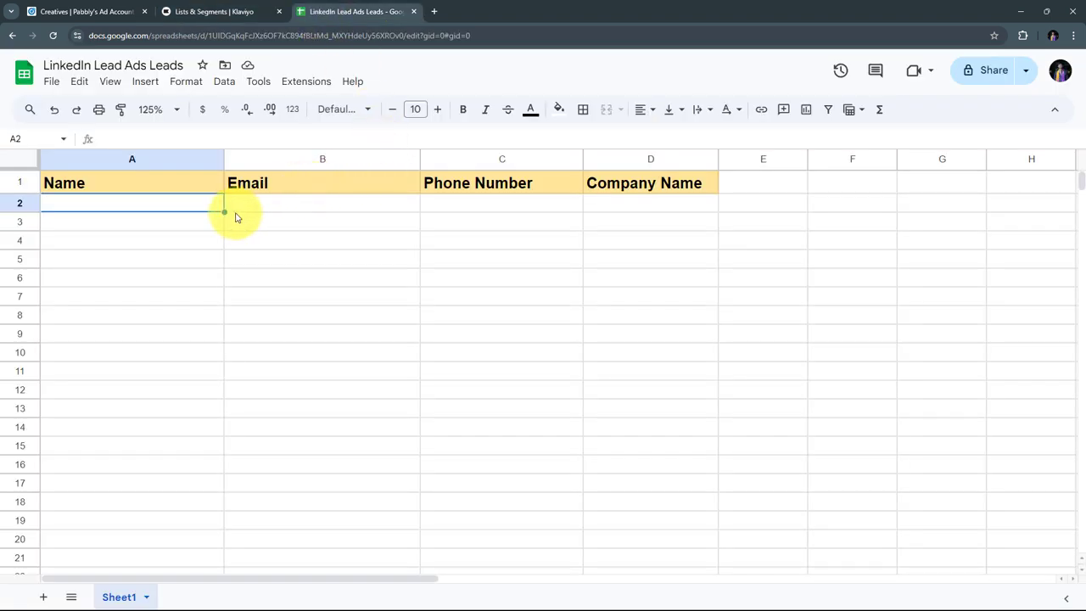
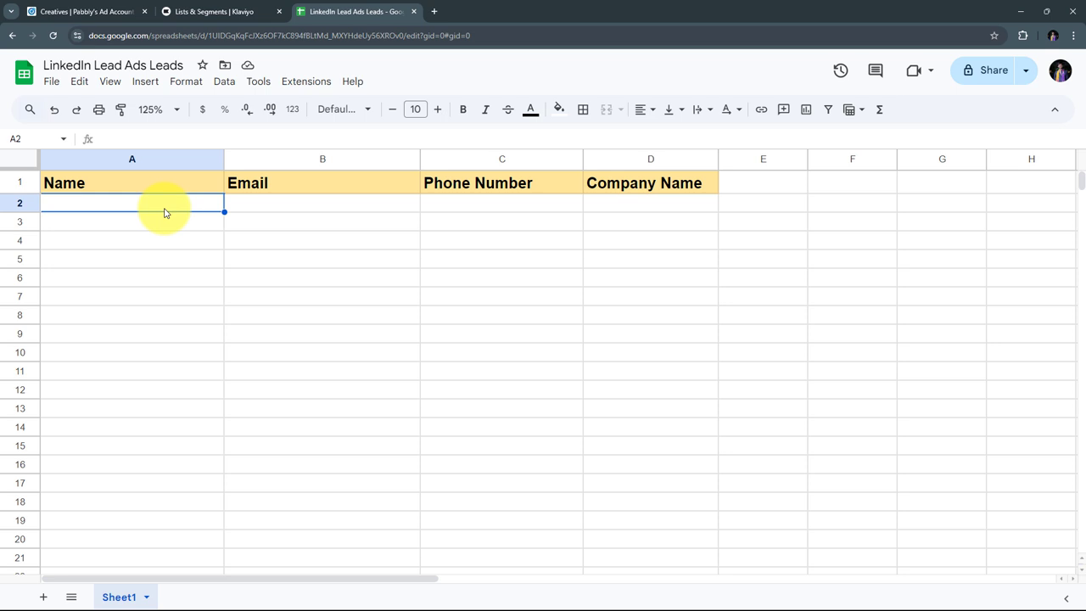
# Step: Load pabbly.com/connect in a new browser tab next to the leads sheet
pyautogui.click(434, 12)
pyautogui.write('pabbly.com/connect')
pyautogui.press('Return')
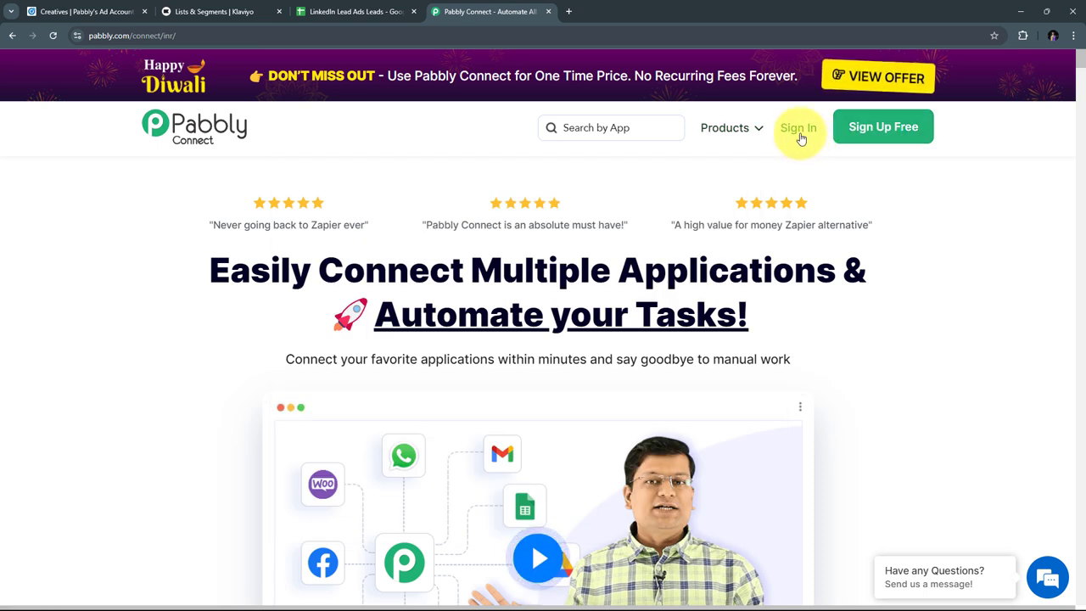
# Step: Sign in and launch Pabbly Connect from the All Pabbly Apps list
pyautogui.click(799, 134)
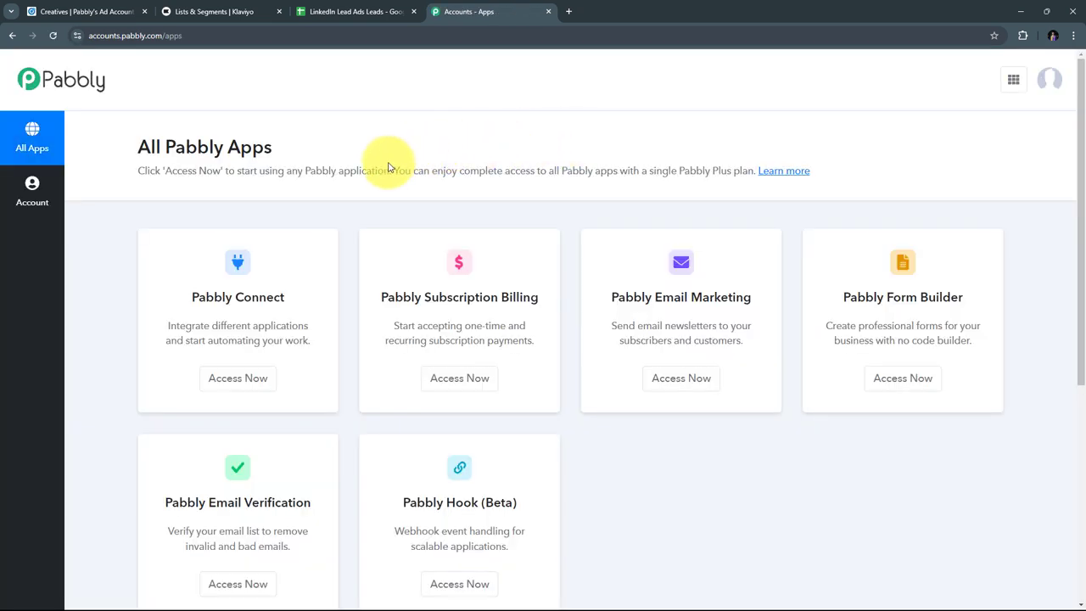
pyautogui.scroll(-1, 388, 167)
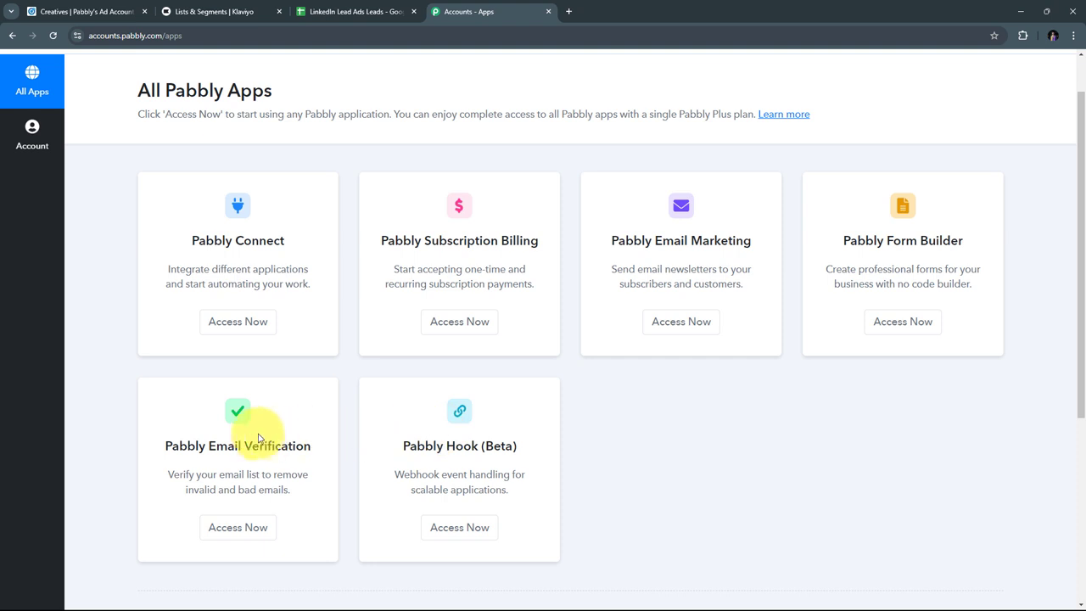
pyautogui.moveTo(190, 244); pyautogui.dragTo(300, 241)
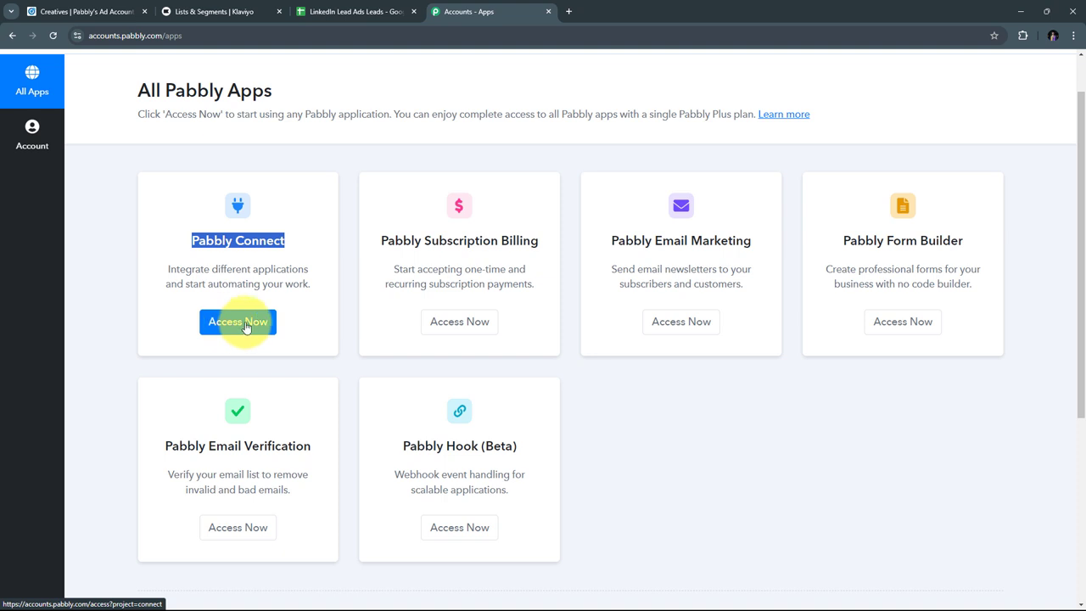
pyautogui.click(245, 326)
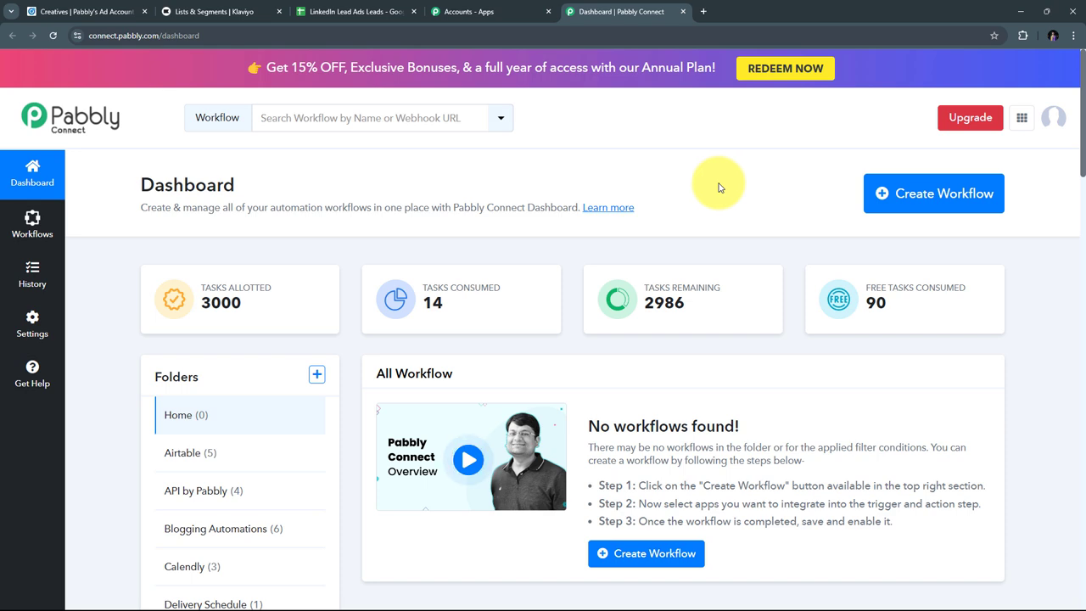
# Step: Create a new workflow in the Home folder using the pasted LinkedIn-to-Klaviyo name
pyautogui.click(952, 193)
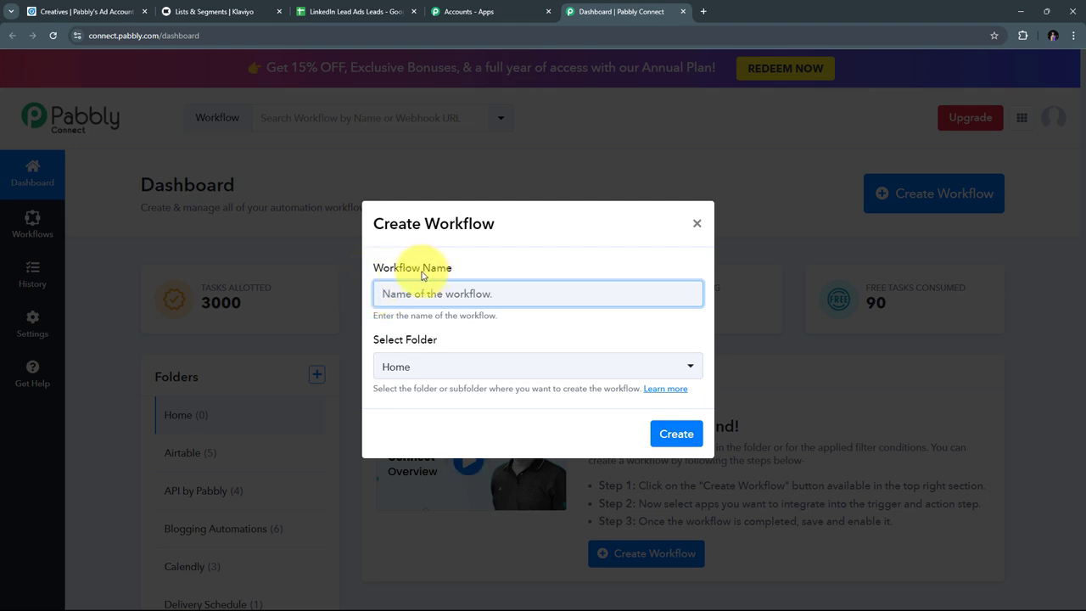
pyautogui.hotkey('ctrl', 'v')
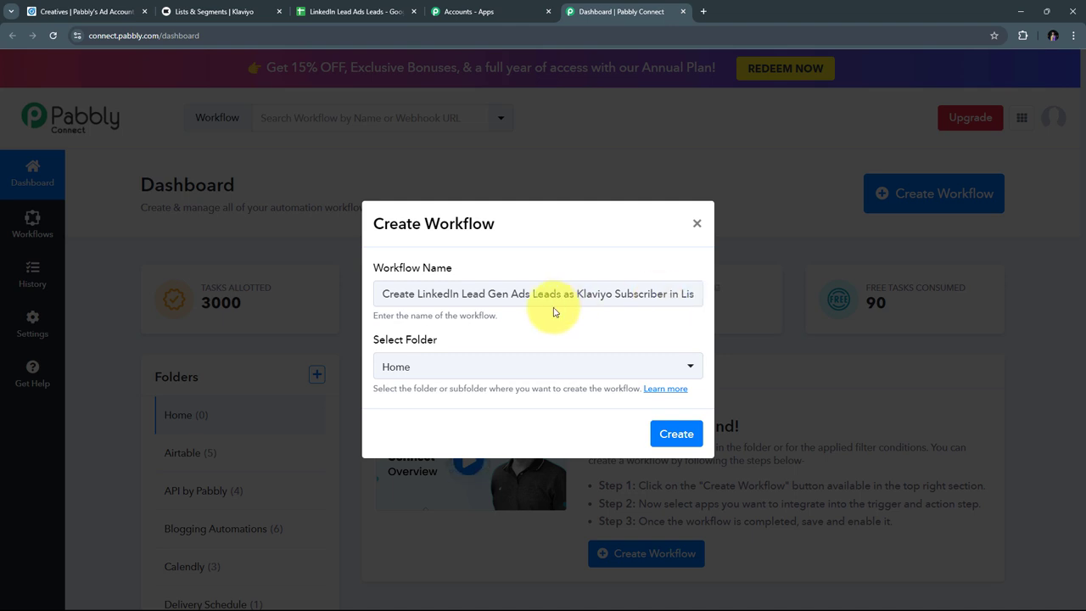
pyautogui.click(671, 435)
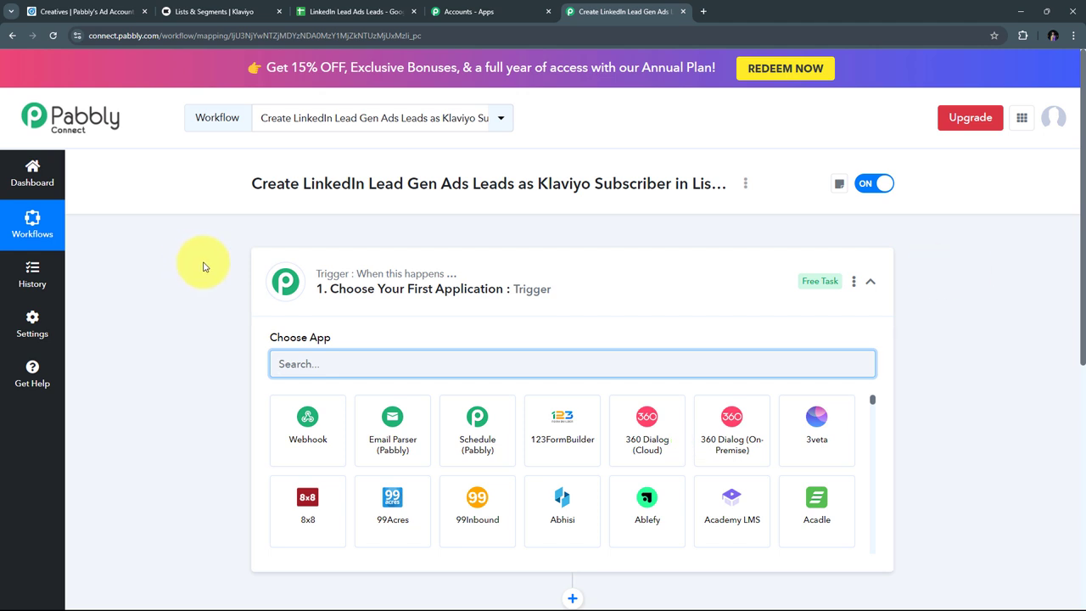
# Step: Make LinkedIn Lead Gen Forms the trigger app with the New Lead Gen Form Response event
pyautogui.scroll(-2, 339, 241)
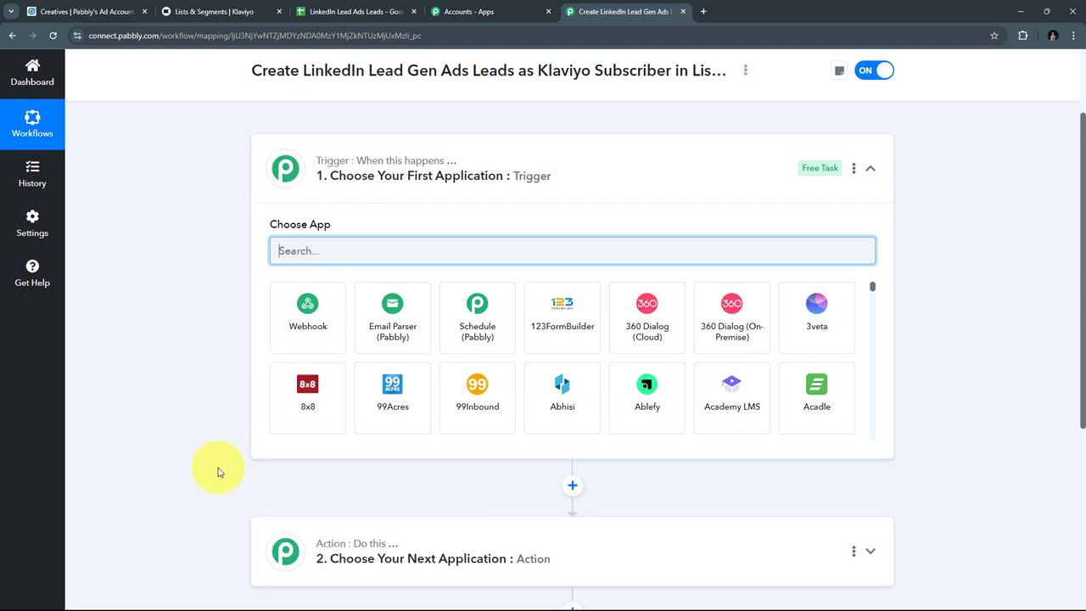
pyautogui.scroll(-1, 193, 271)
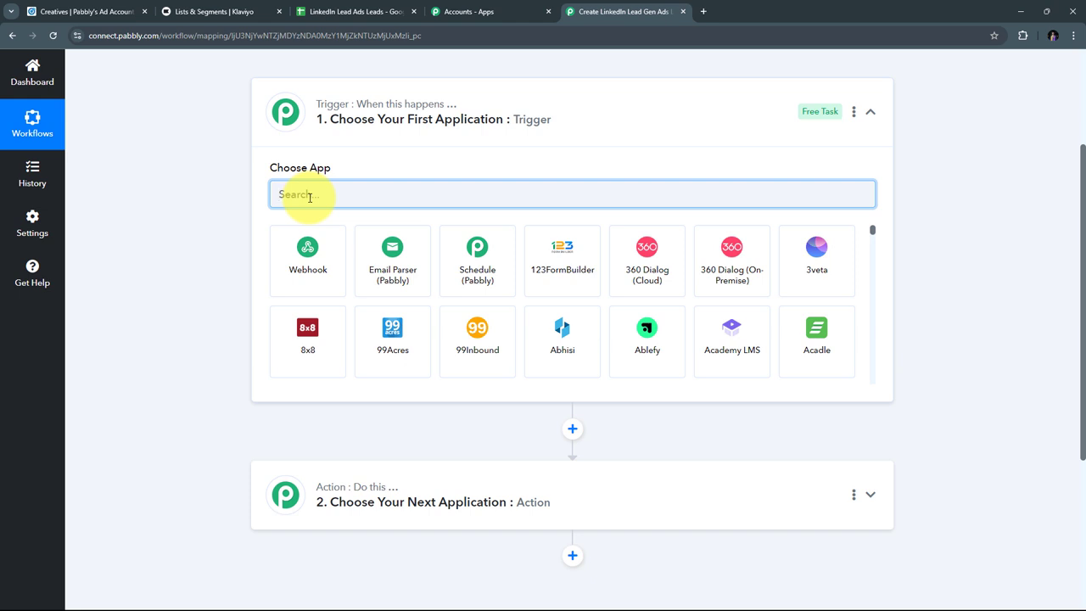
pyautogui.write('LinkedIn')
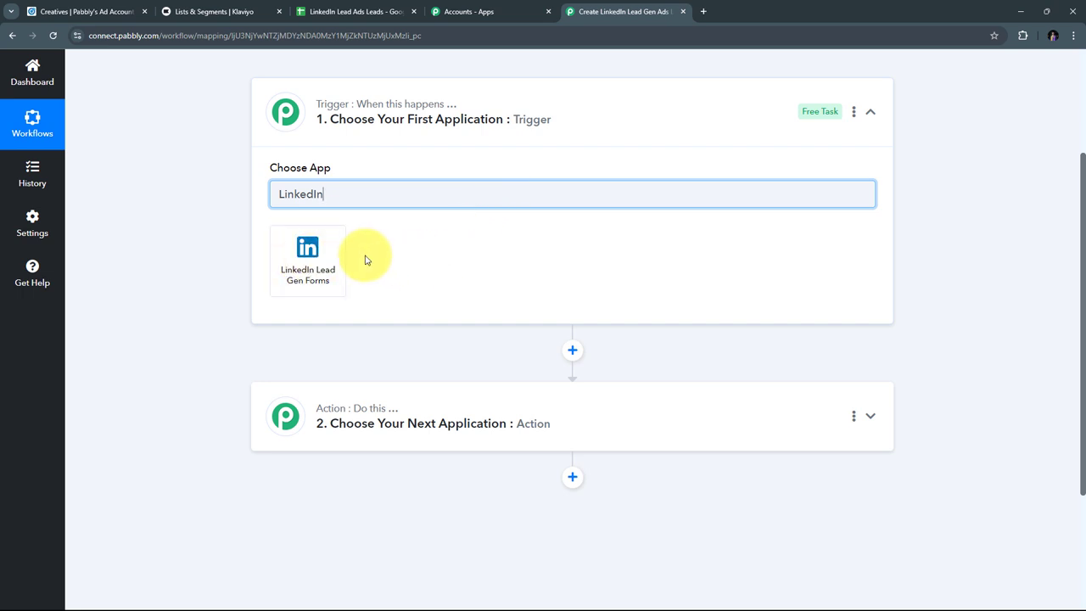
pyautogui.click(313, 259)
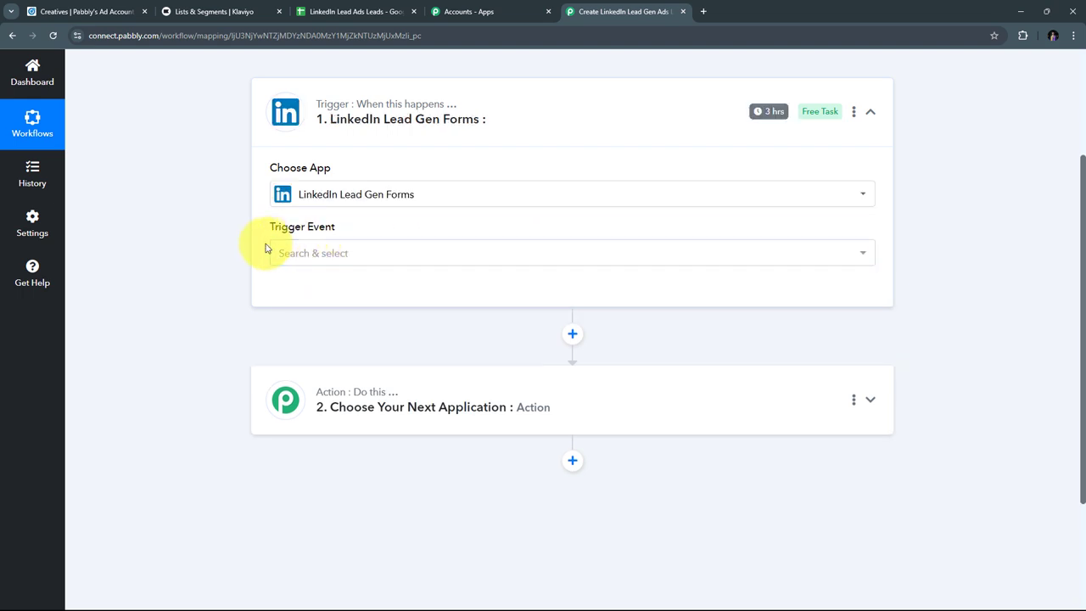
pyautogui.click(500, 257)
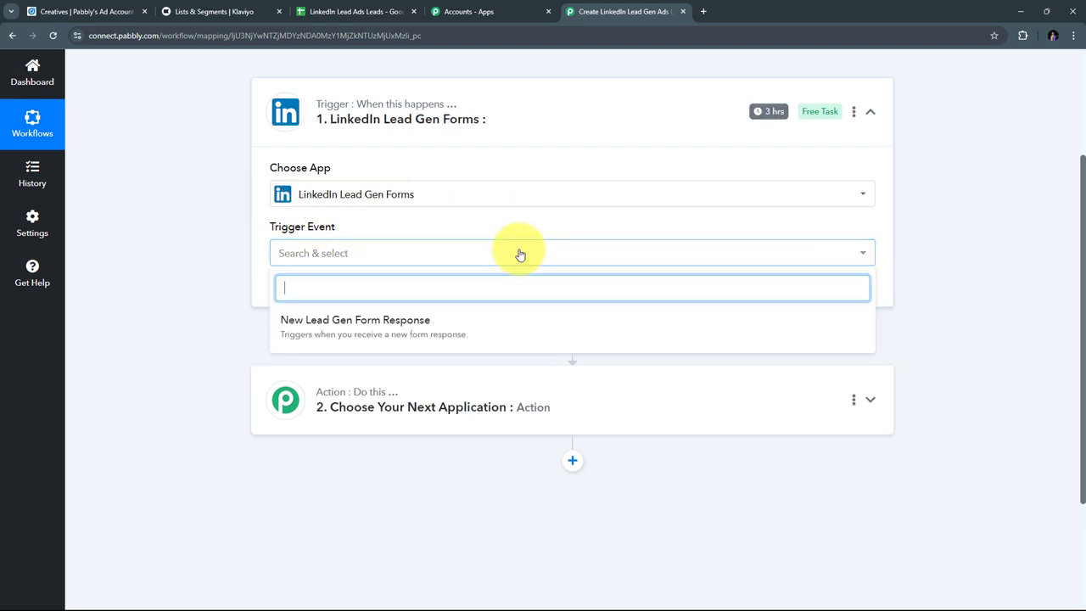
pyautogui.click(363, 333)
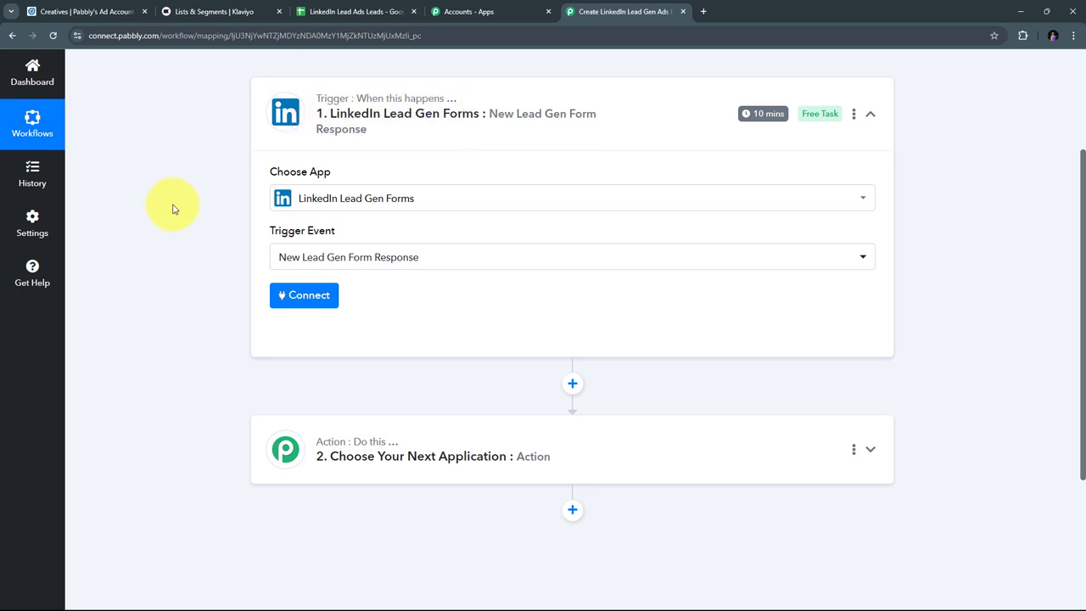
# Step: Add a new LinkedIn Lead Gen Forms connection and allow Pabbly access on LinkedIn
pyautogui.click(297, 300)
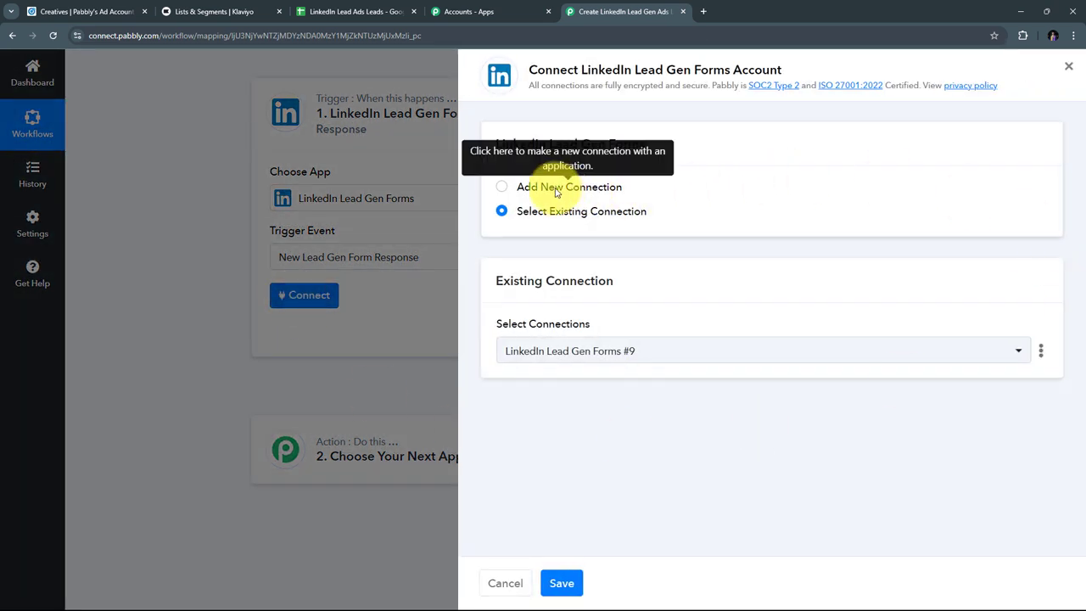
pyautogui.click(549, 189)
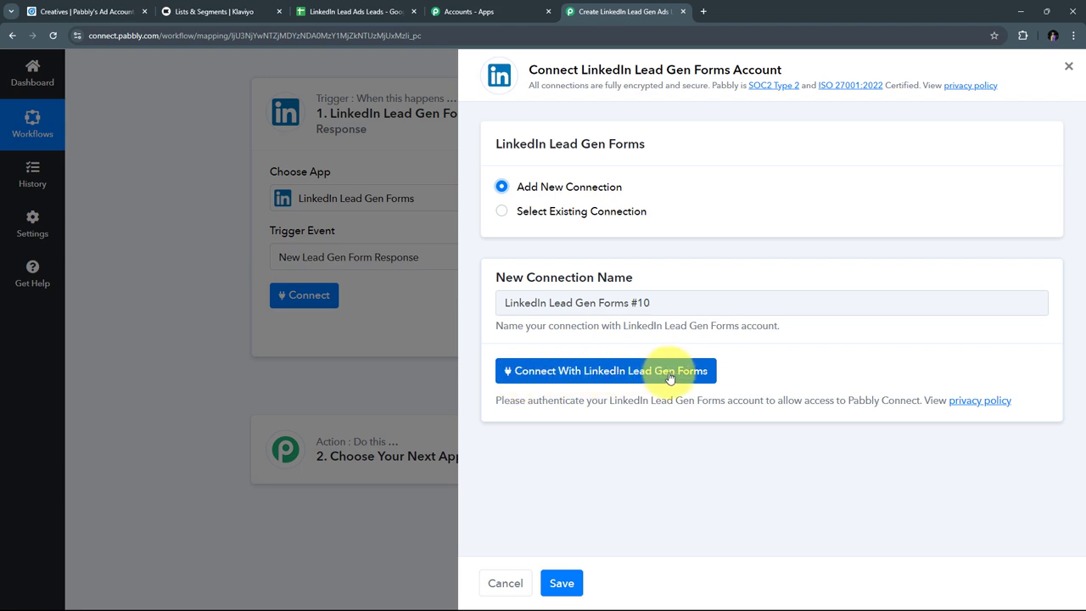
pyautogui.click(580, 376)
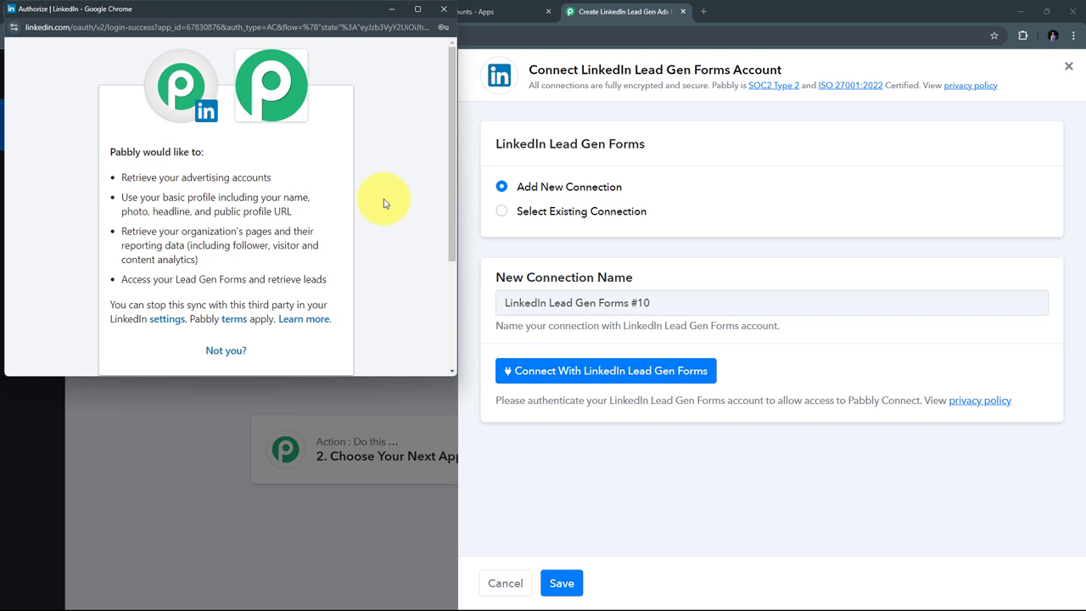
pyautogui.scroll(-2, 388, 198)
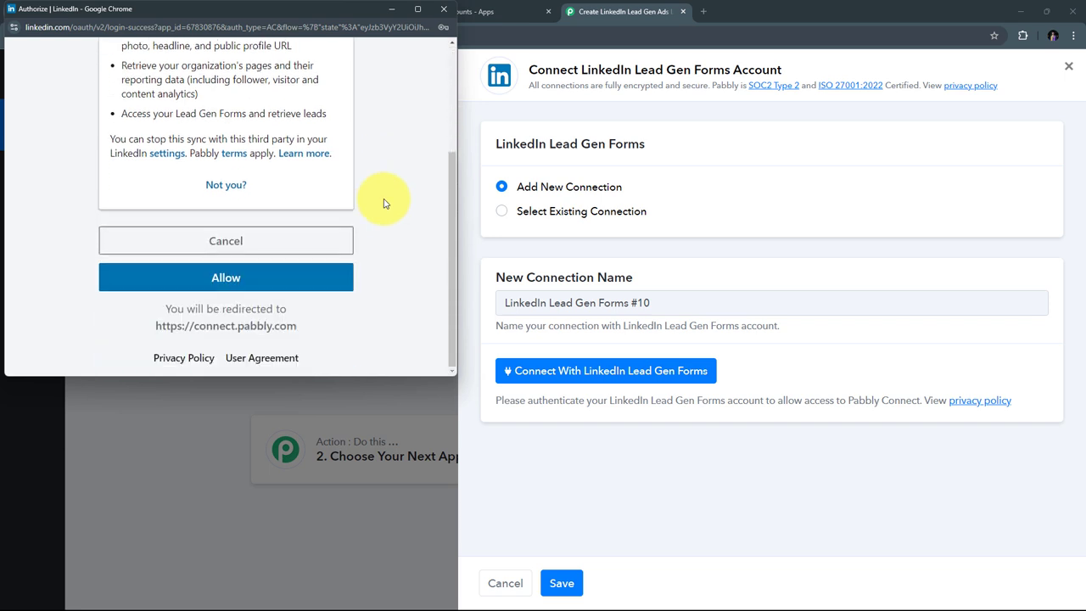
pyautogui.click(224, 279)
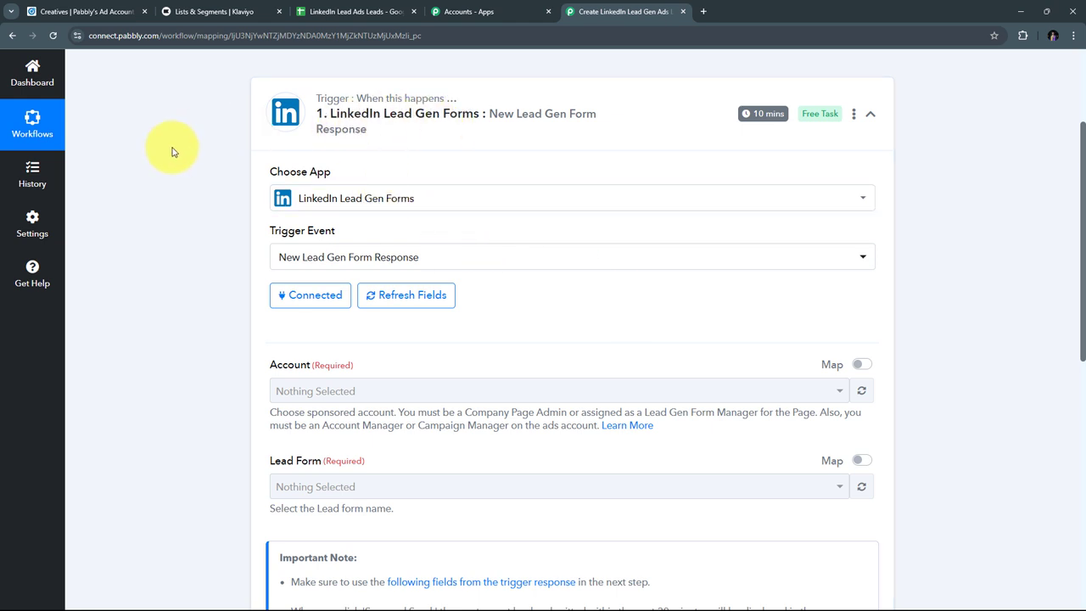
# Step: Choose Pabbly's Ad Account as the Account and Lead Form as the Lead Form
pyautogui.scroll(-2, 173, 157)
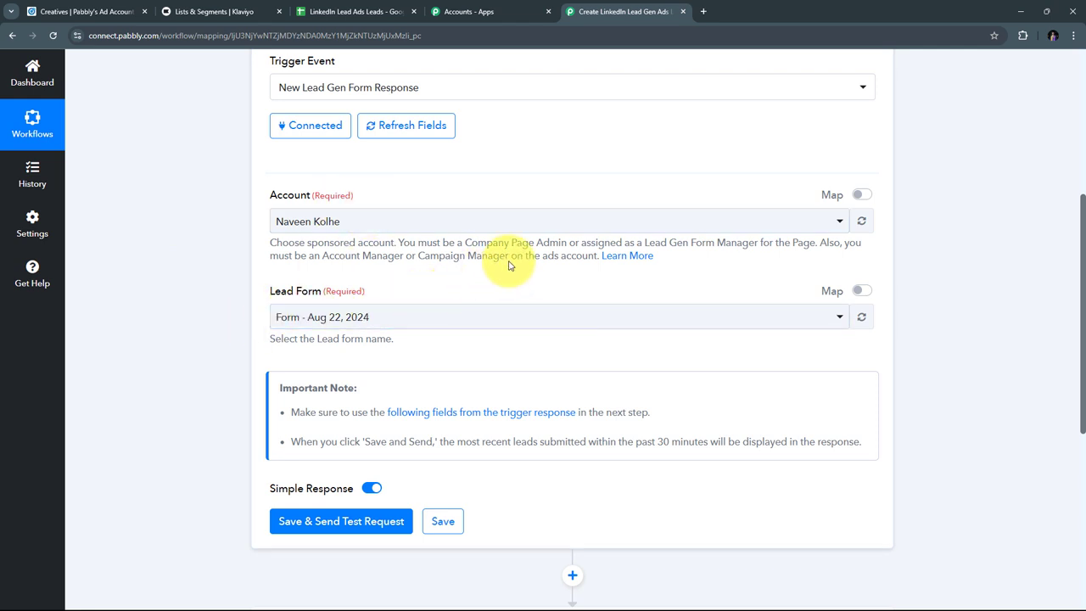
pyautogui.click(399, 223)
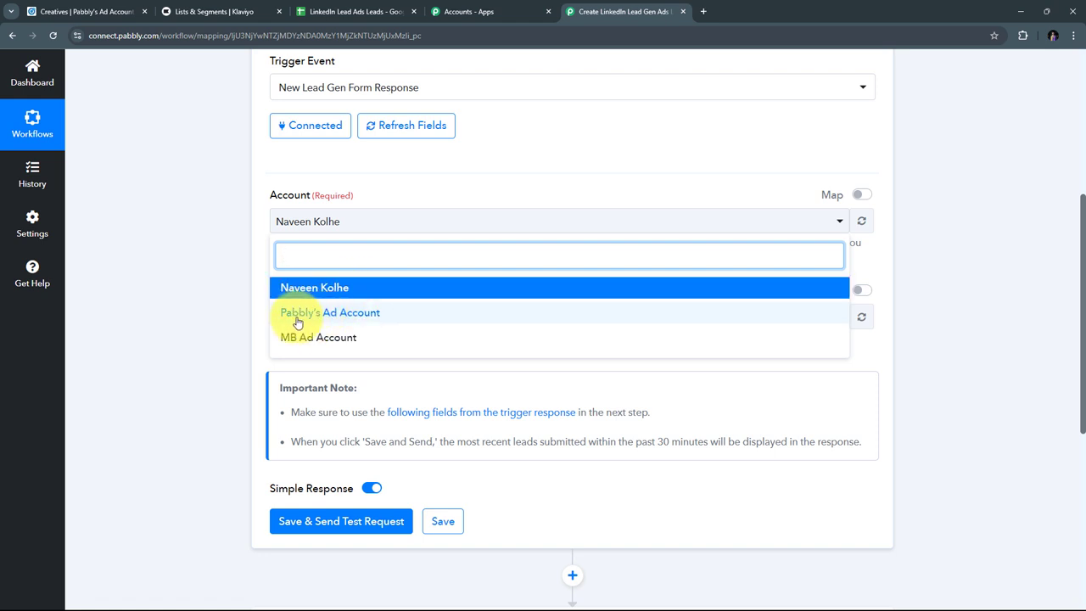
pyautogui.click(332, 319)
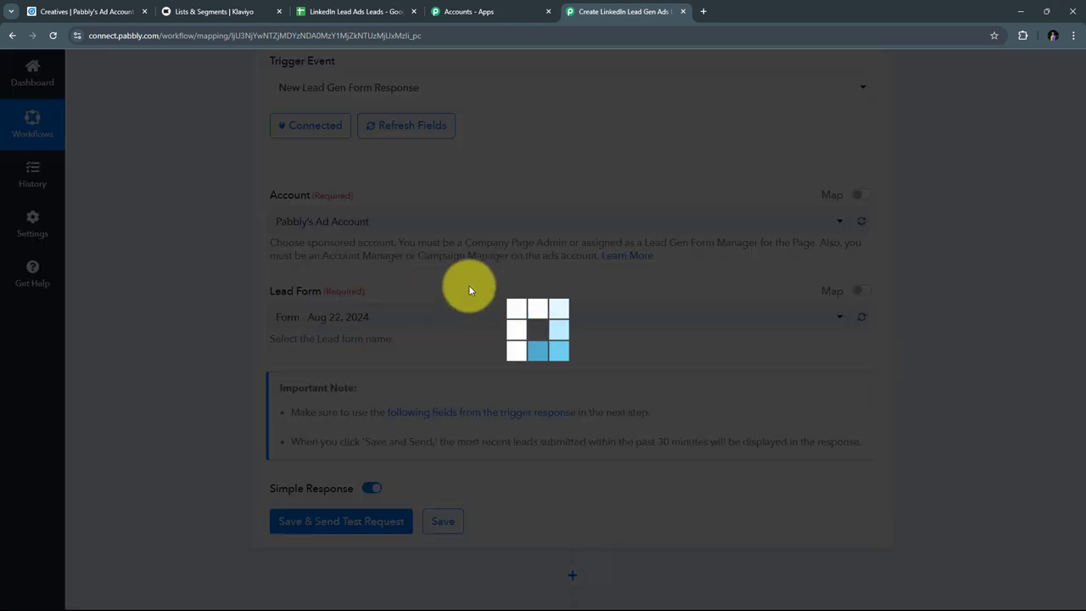
pyautogui.scroll(-1, 339, 271)
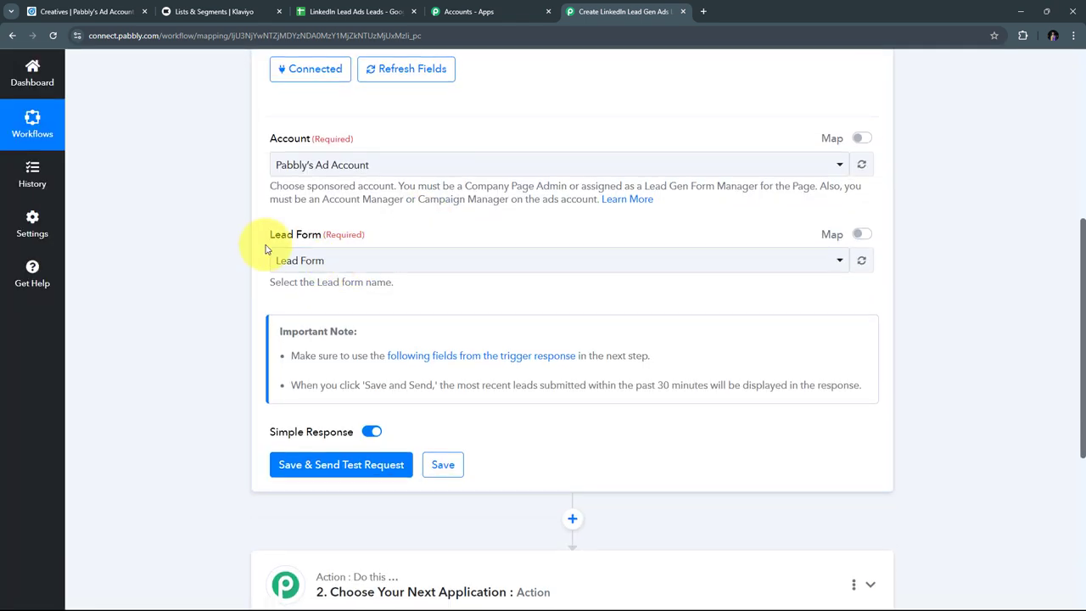
pyautogui.click(472, 267)
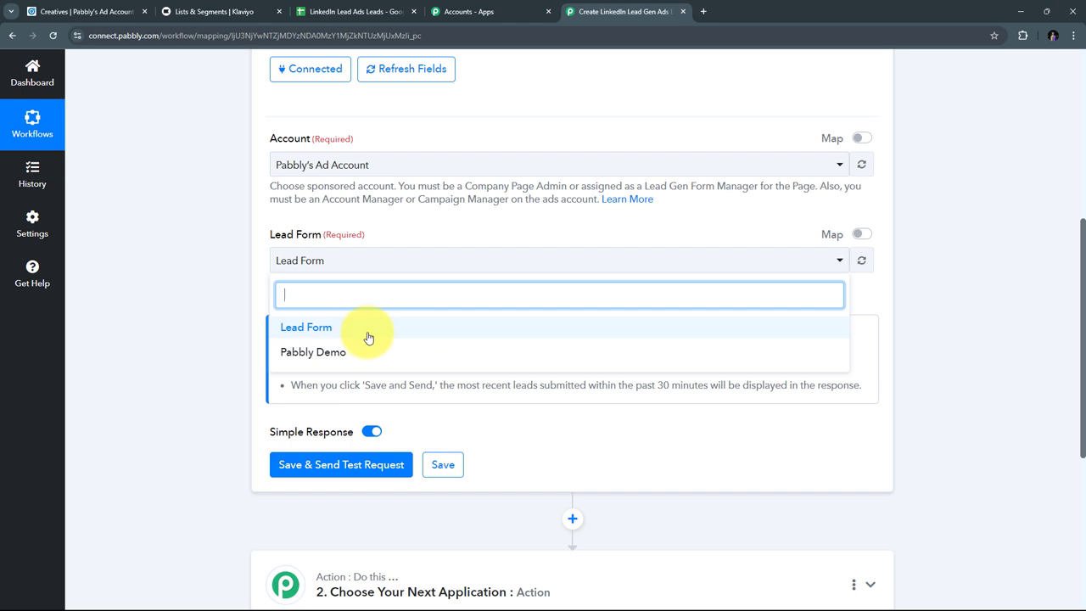
pyautogui.click(304, 329)
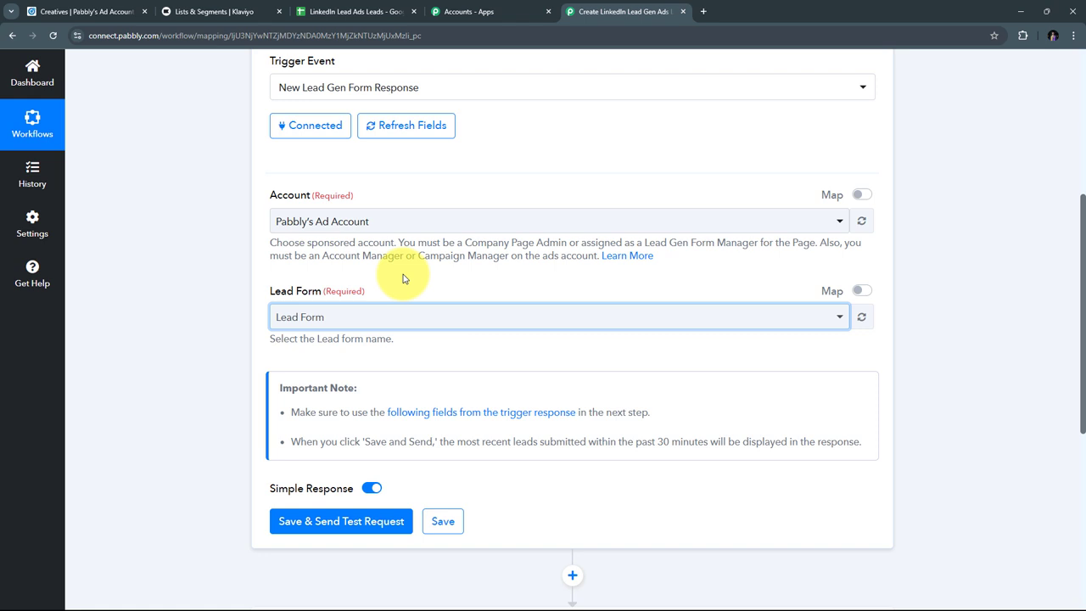
# Step: Open the Pabbly Connect - Automate All Your Integrations & Task ad's sponsored post from Campaign Manager
pyautogui.click(85, 11)
pyautogui.moveTo(344, 334)
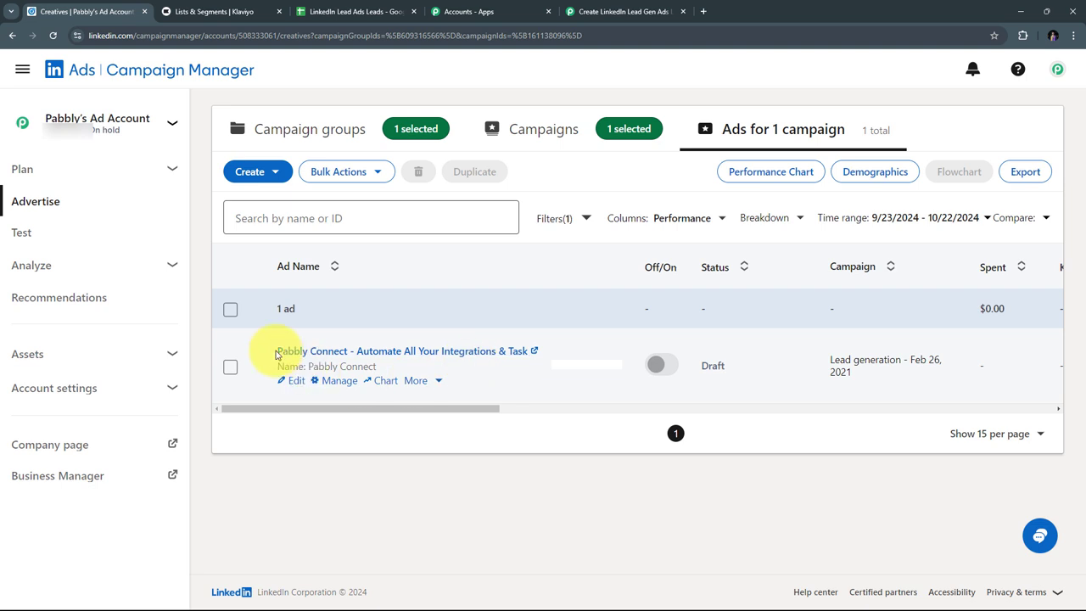
pyautogui.click(376, 357)
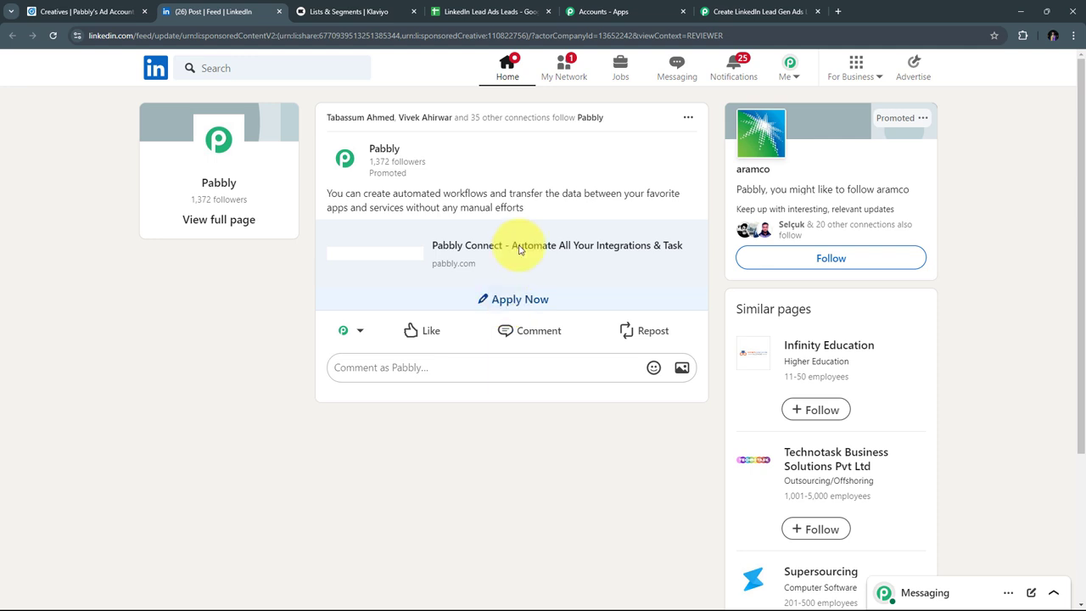
# Step: Open the sponsored post's lead form to submit a test lead
pyautogui.click(740, 11)
pyautogui.scroll(2, 509, 291)
pyautogui.scroll(-3, 509, 284)
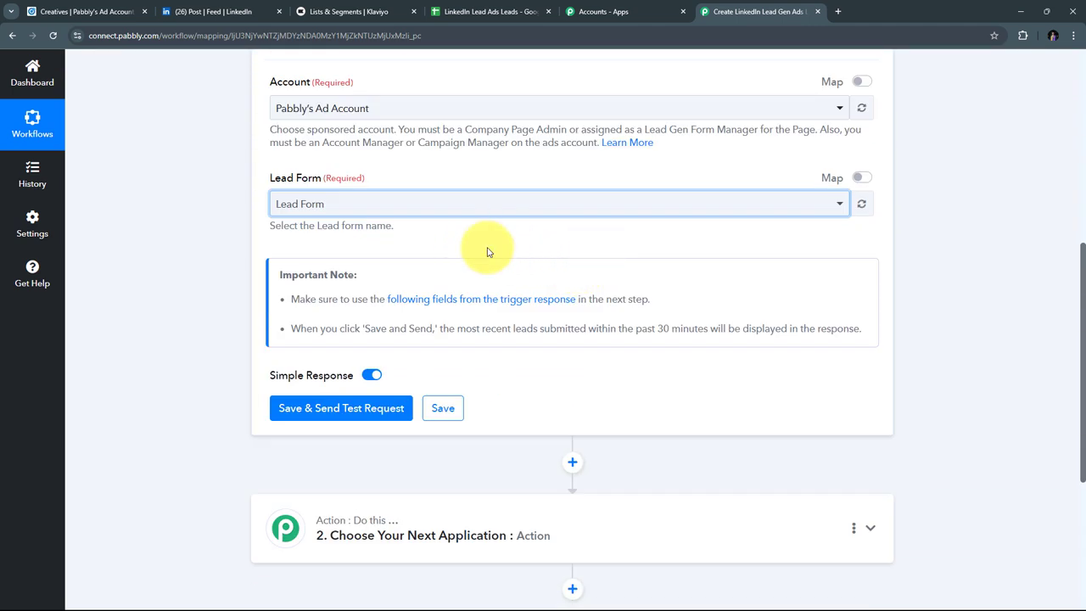
pyautogui.click(213, 11)
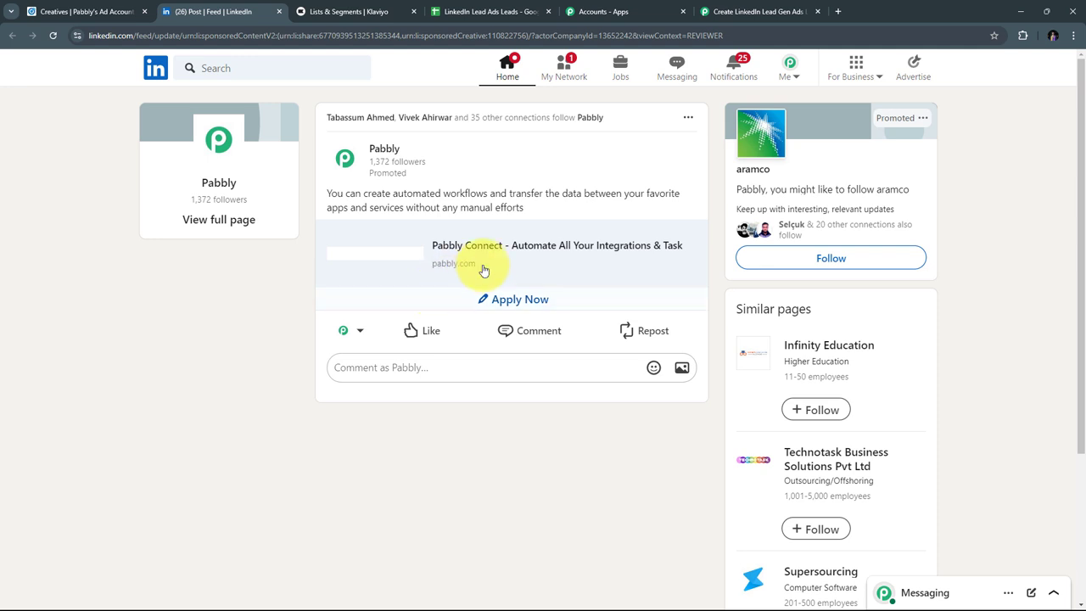
pyautogui.click(517, 304)
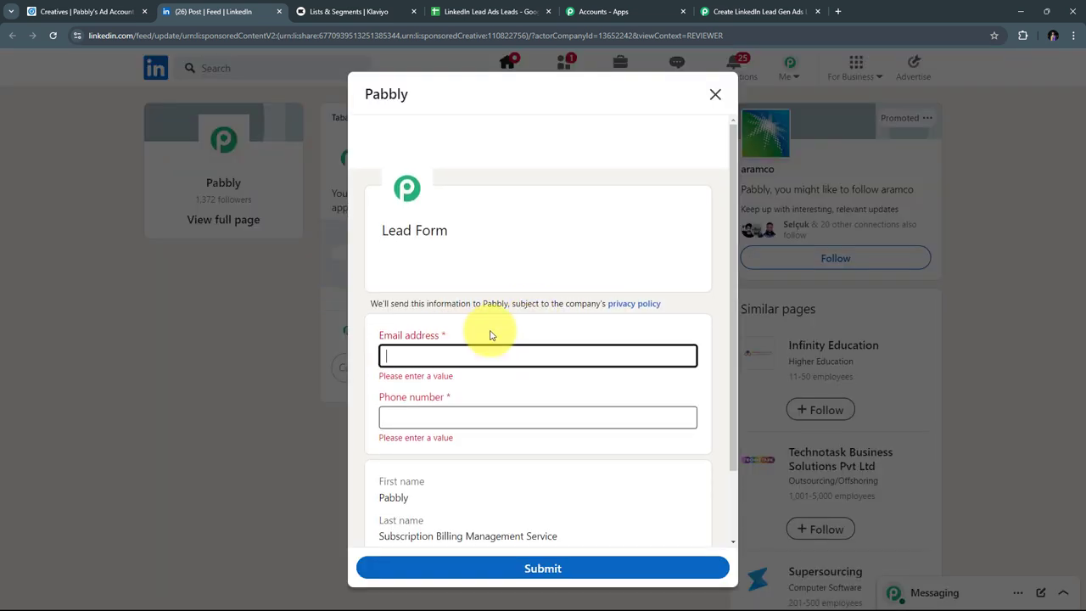
pyautogui.scroll(-1, 528, 315)
pyautogui.scroll(1, 533, 331)
pyautogui.scroll(-1, 484, 383)
pyautogui.scroll(1, 453, 311)
pyautogui.scroll(-1, 516, 323)
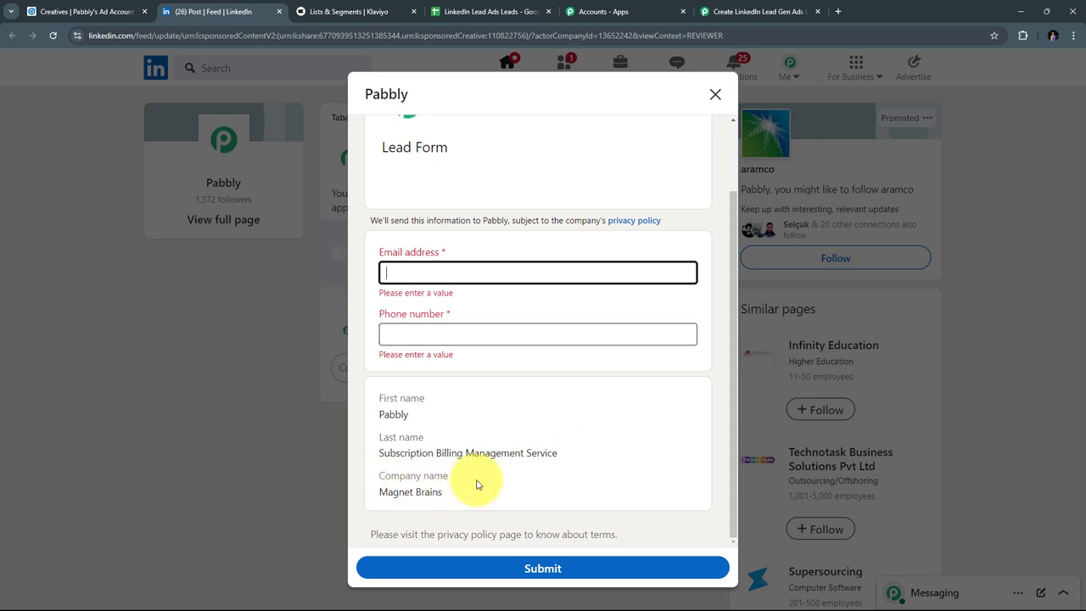
pyautogui.scroll(1, 492, 417)
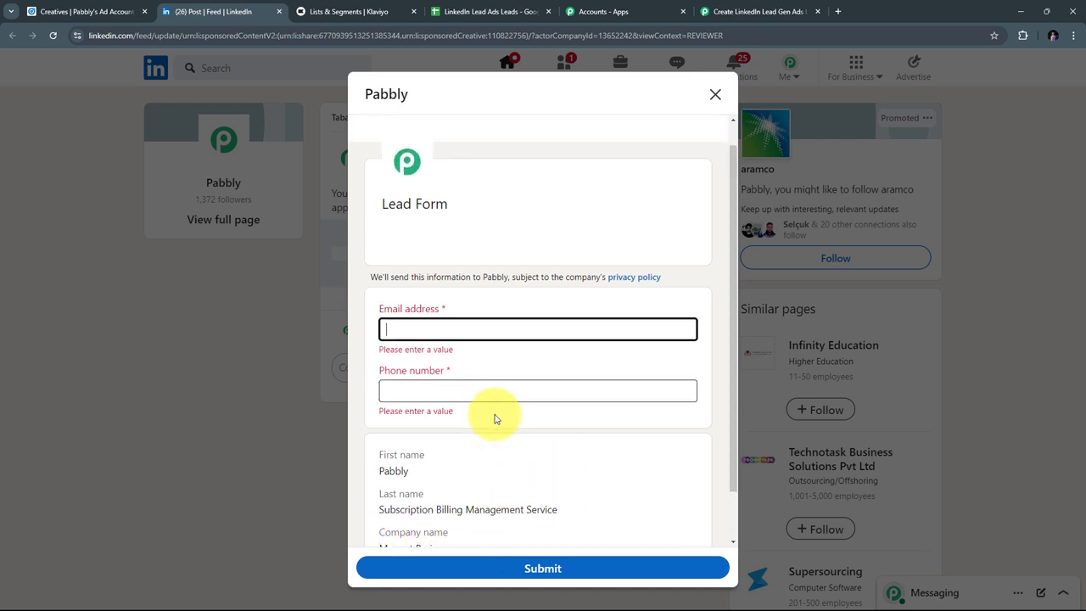
# Step: Fill in a test email address and phone number, then submit the lead form
pyautogui.click(399, 387)
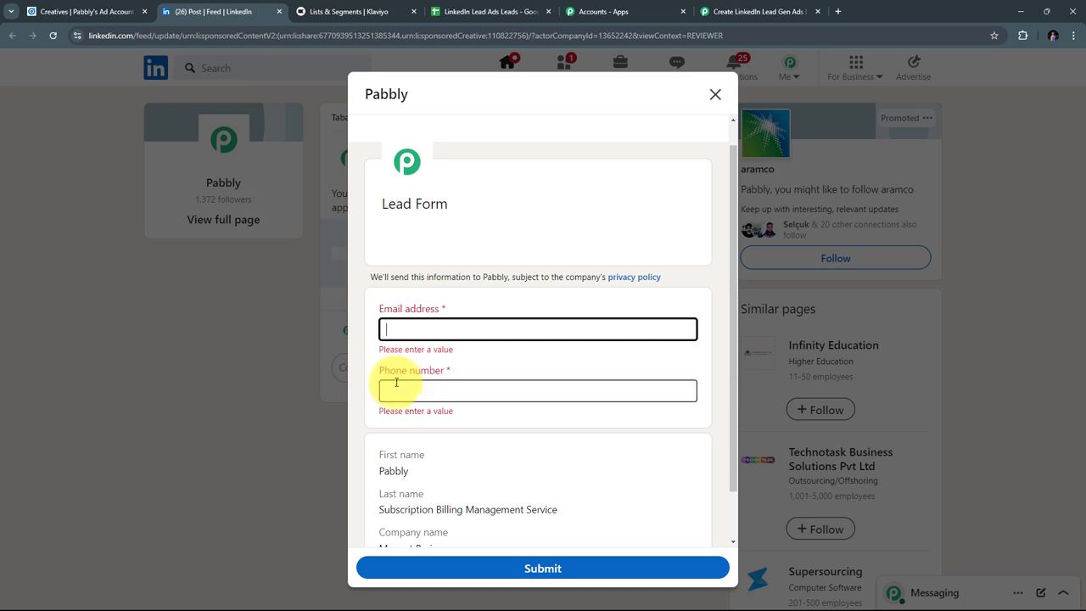
pyautogui.click(415, 330)
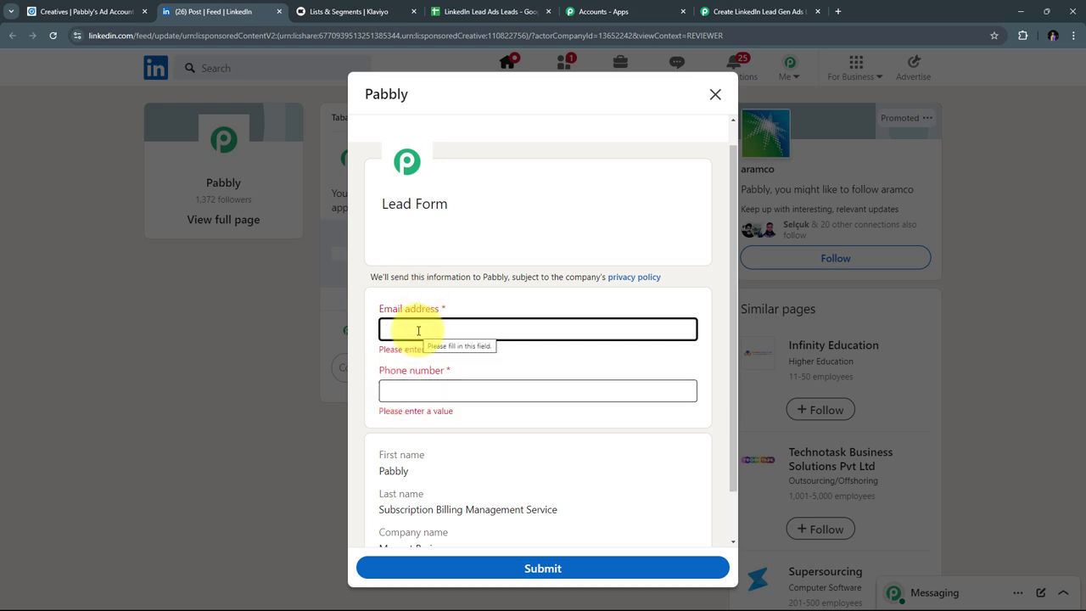
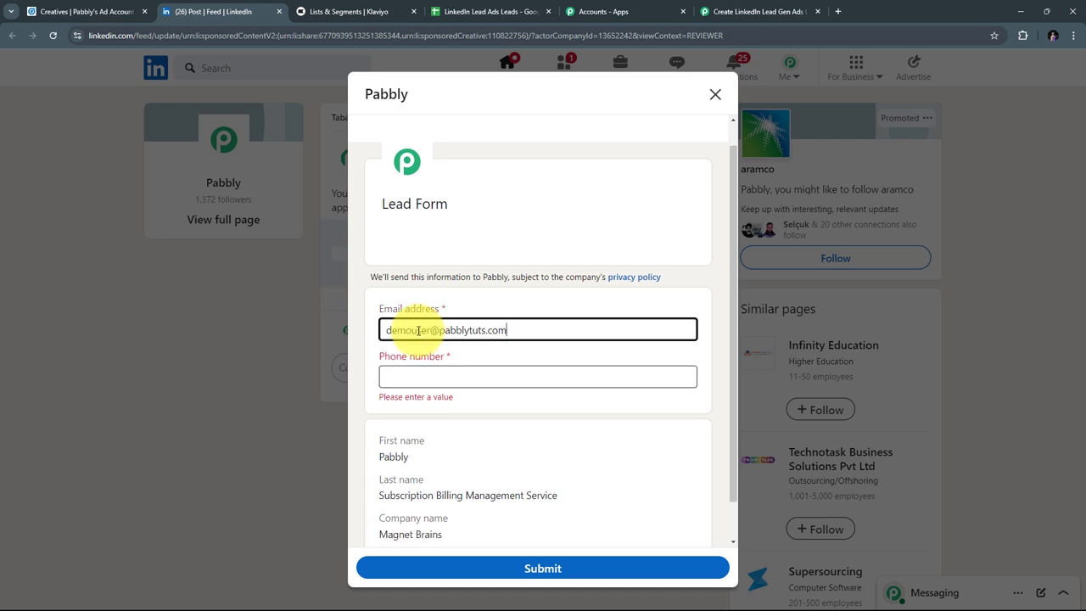
pyautogui.click(431, 381)
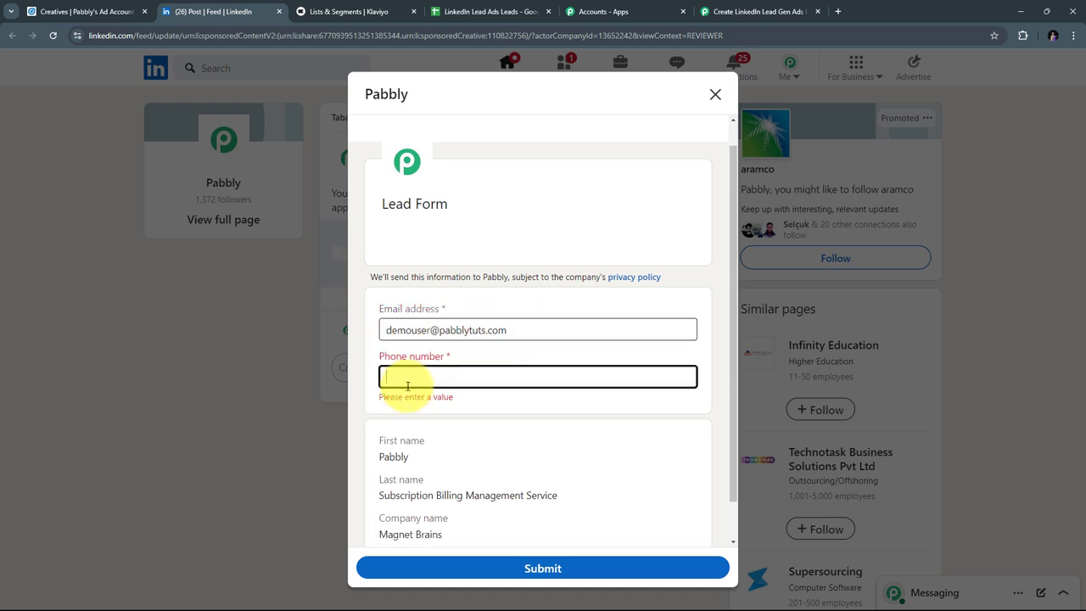
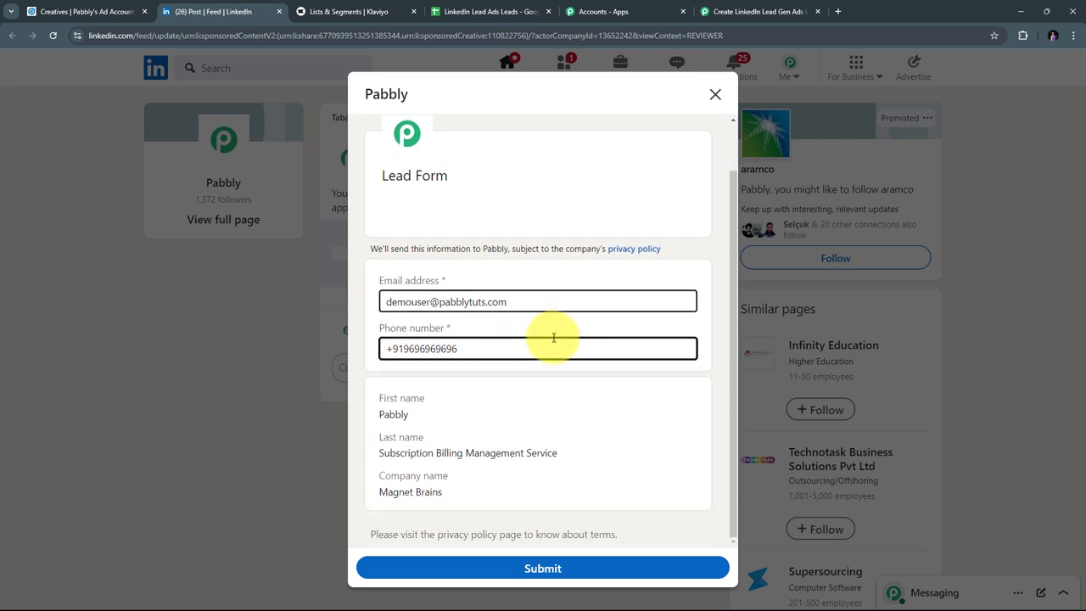
pyautogui.click(546, 568)
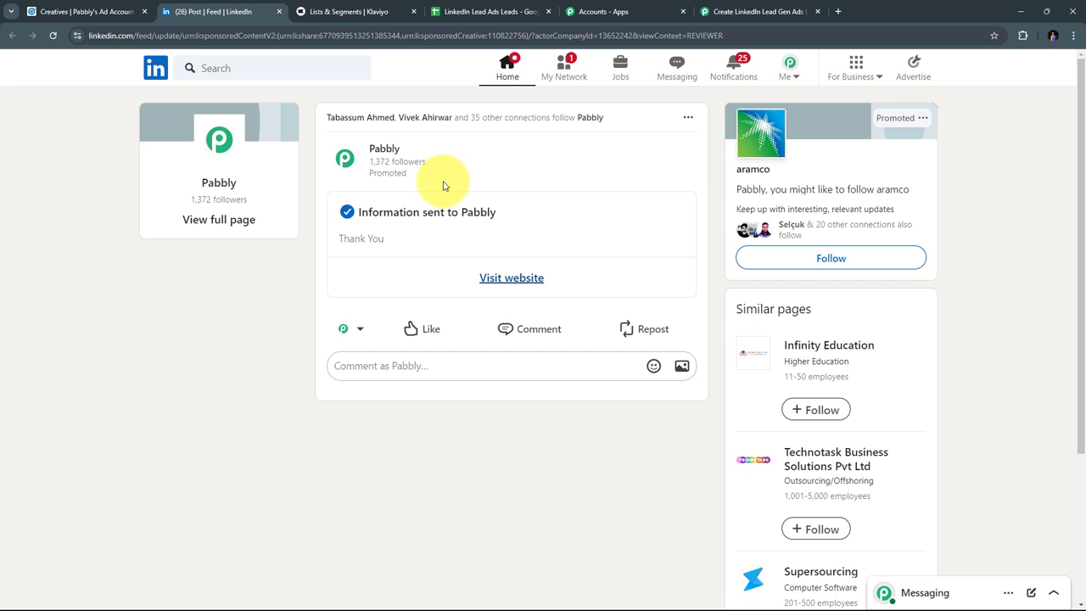
# Step: Back in the workflow, save and send a test request to fetch the test lead
pyautogui.click(757, 11)
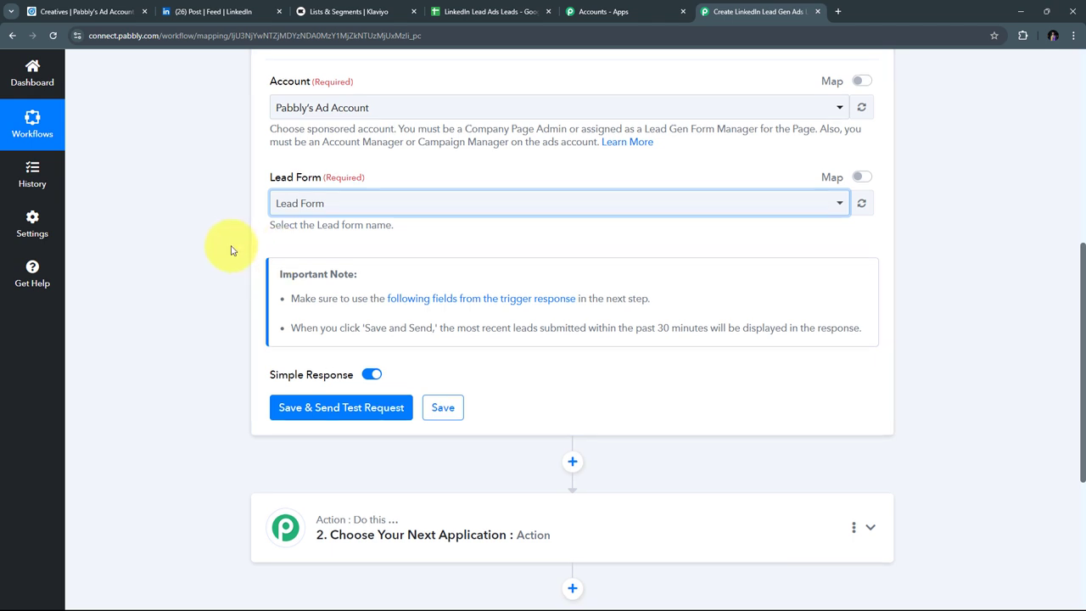
pyautogui.scroll(-2, 246, 288)
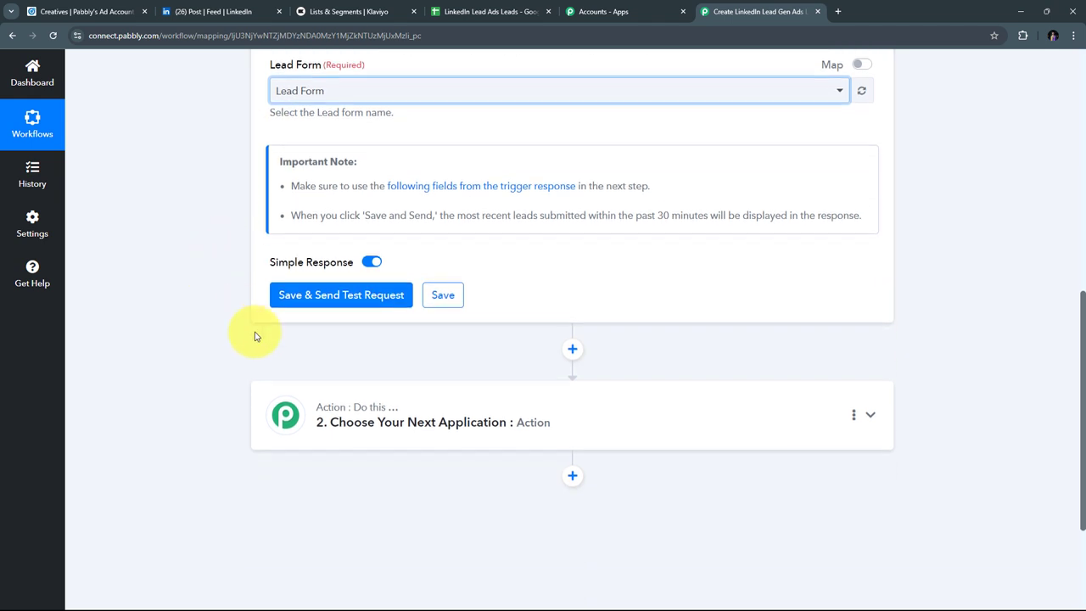
pyautogui.click(342, 303)
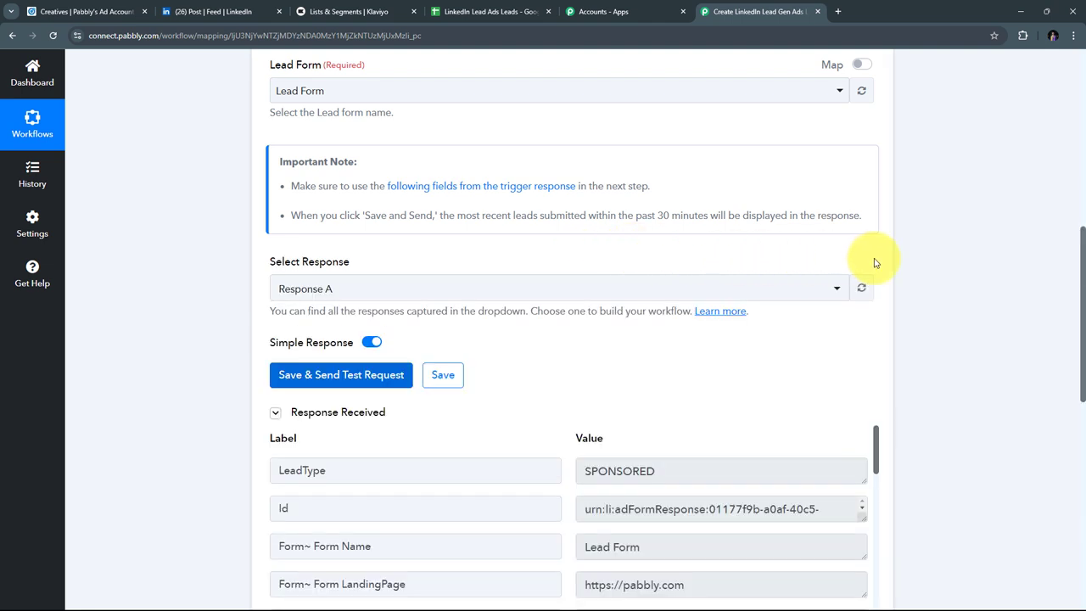
pyautogui.scroll(-3, 904, 262)
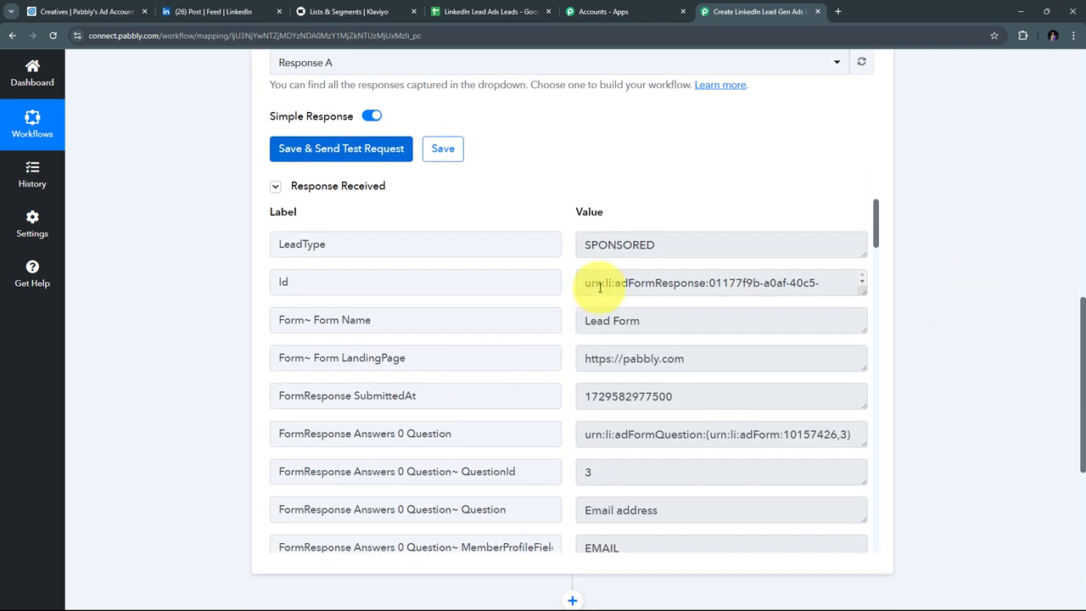
pyautogui.scroll(-3, 723, 283)
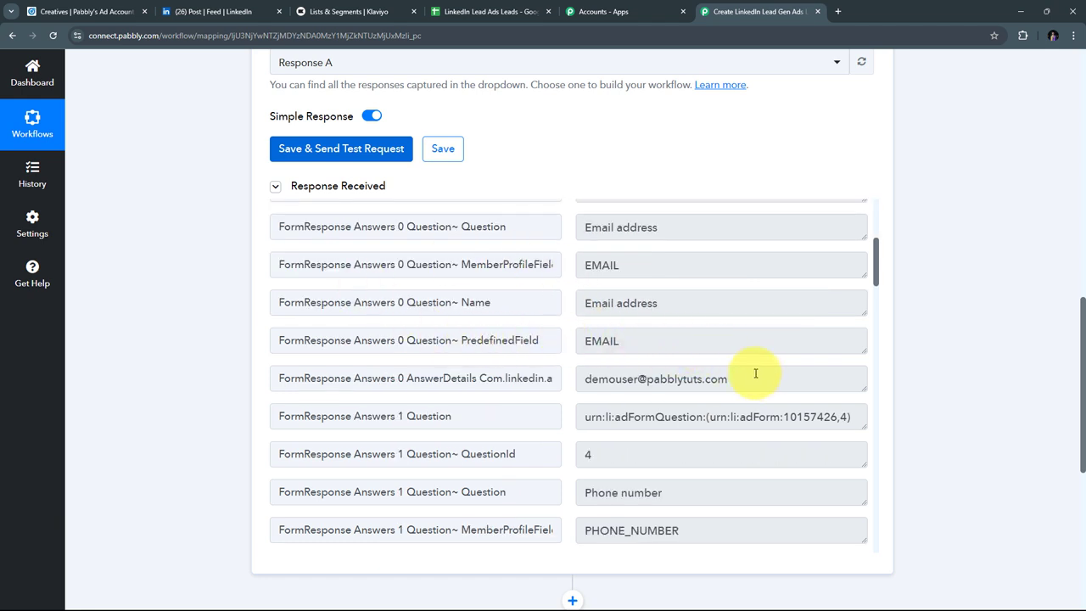
# Step: Review the captured email, phone, name and company values in Response A
pyautogui.moveTo(766, 379); pyautogui.dragTo(577, 380)
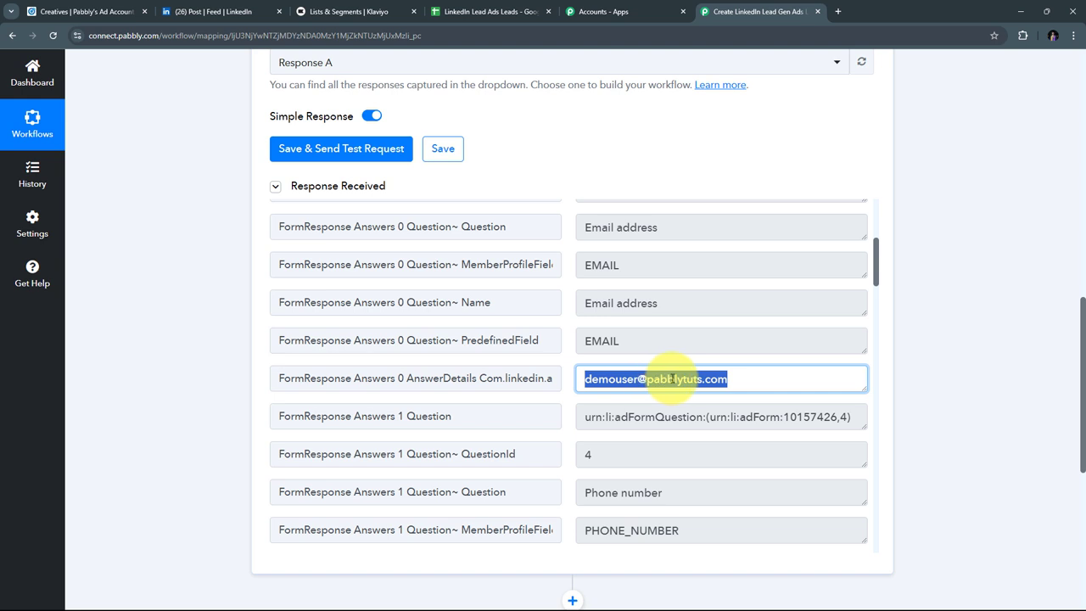
pyautogui.scroll(-1, 707, 311)
pyautogui.scroll(-1, 705, 308)
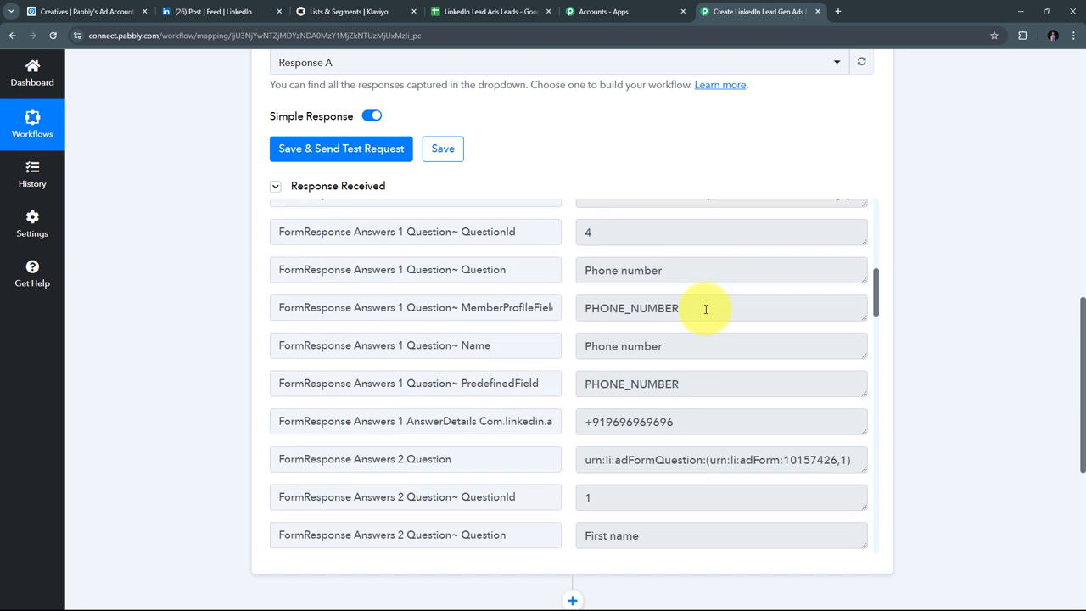
pyautogui.moveTo(717, 420); pyautogui.dragTo(536, 421)
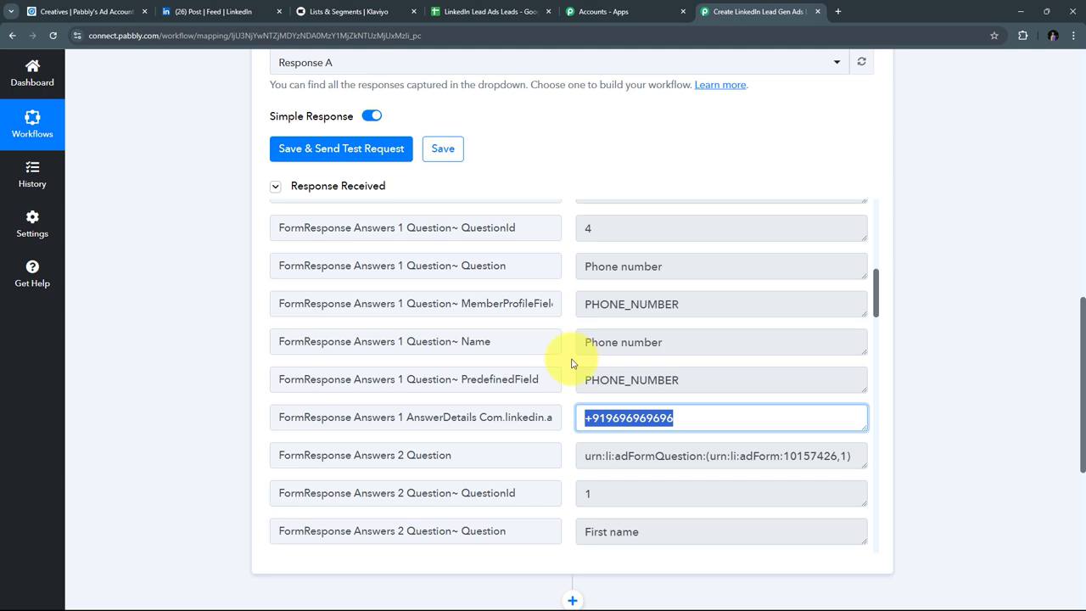
pyautogui.scroll(-3, 568, 360)
pyautogui.moveTo(629, 392); pyautogui.dragTo(543, 413)
pyautogui.scroll(-2, 478, 359)
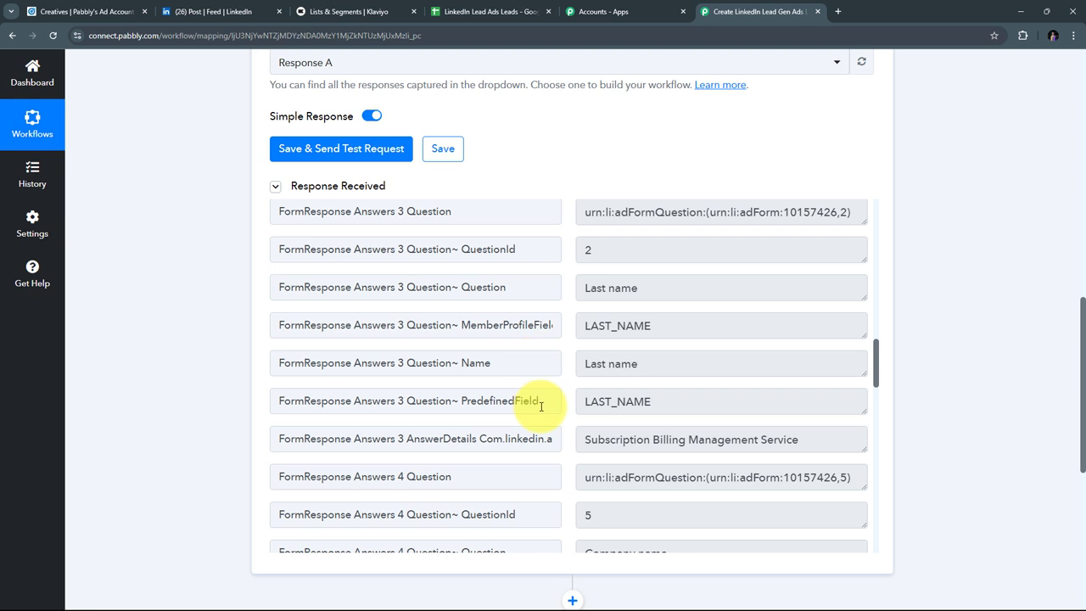
pyautogui.moveTo(793, 437); pyautogui.dragTo(484, 438)
pyautogui.scroll(-2, 592, 351)
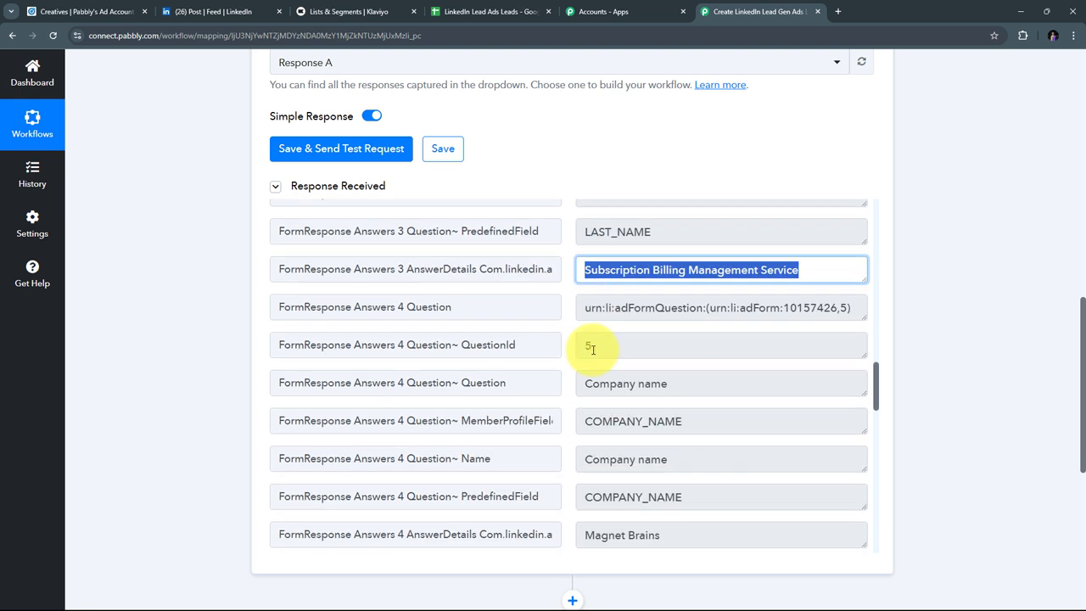
pyautogui.scroll(-1, 585, 356)
pyautogui.moveTo(698, 422); pyautogui.dragTo(506, 421)
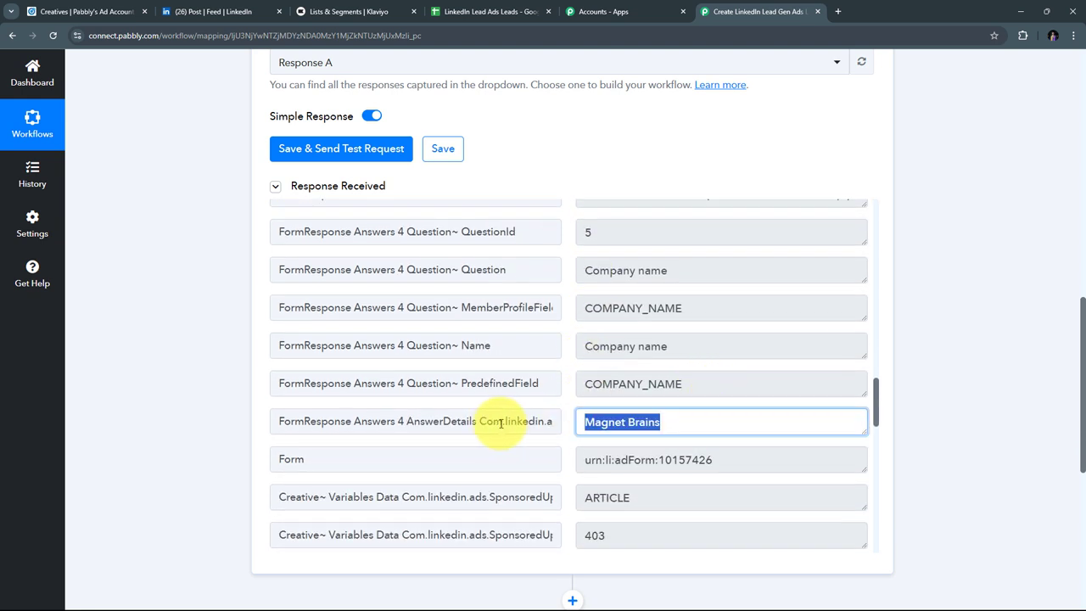
pyautogui.click(564, 376)
pyautogui.scroll(5, 566, 376)
pyautogui.scroll(3, 567, 376)
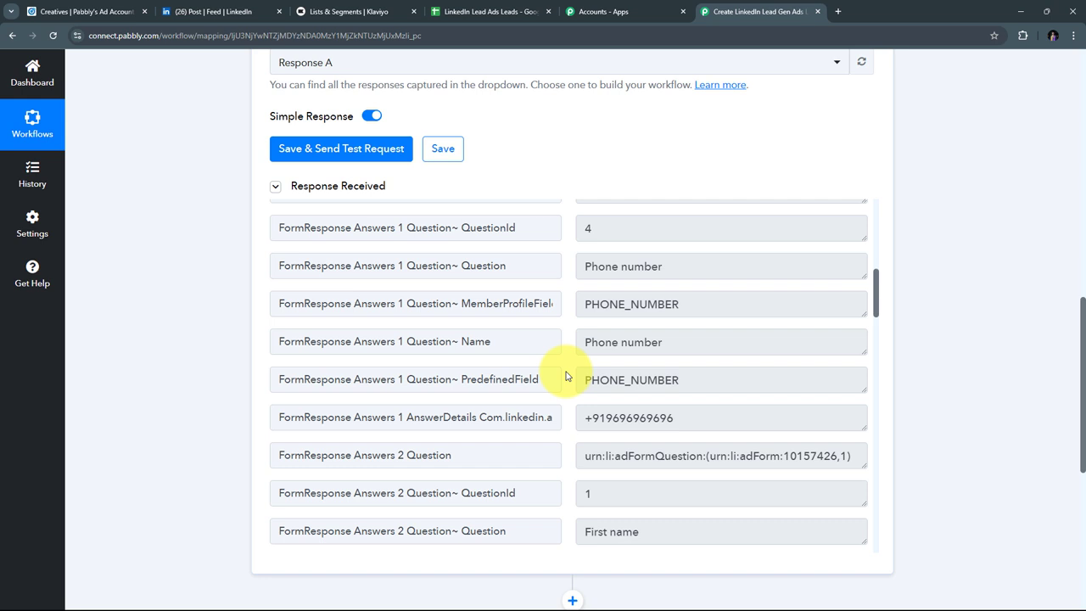
pyautogui.scroll(5, 567, 376)
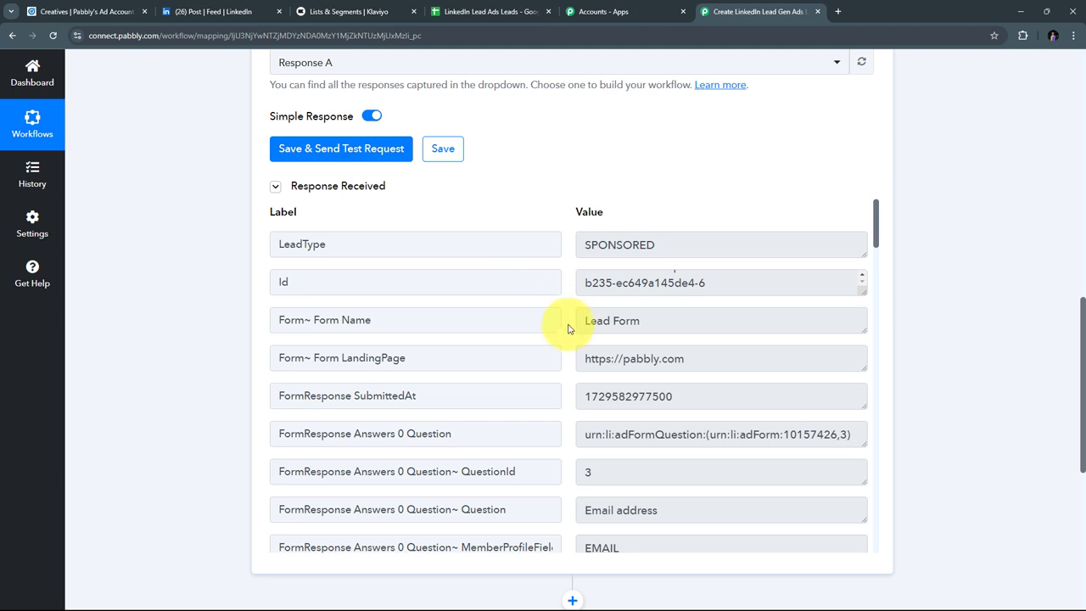
pyautogui.scroll(6, 735, 247)
pyautogui.scroll(2, 735, 250)
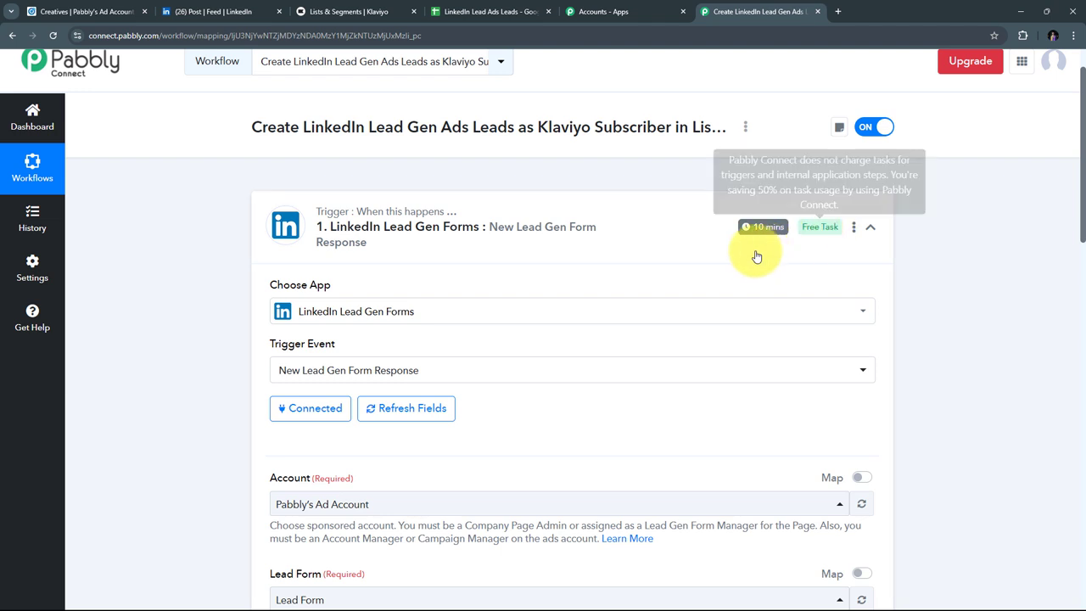
pyautogui.scroll(-2, 644, 281)
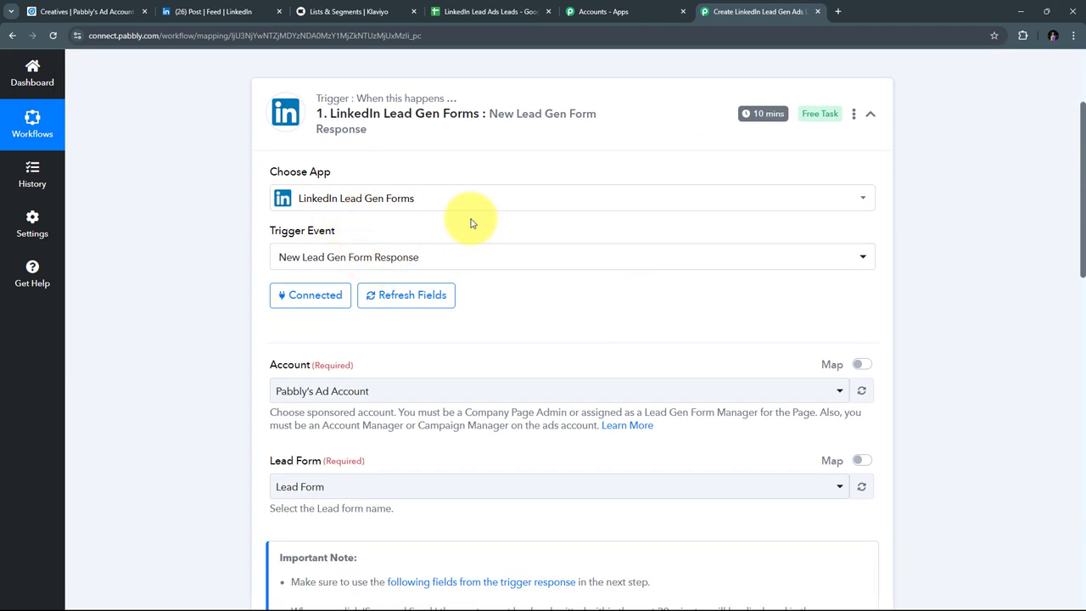
pyautogui.scroll(-6, 677, 296)
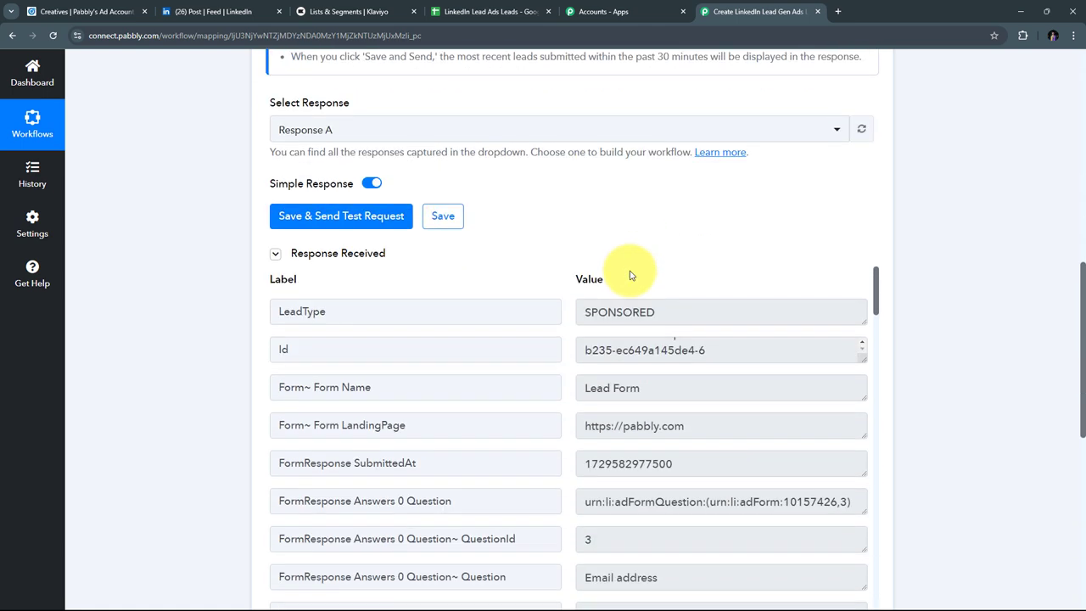
pyautogui.scroll(-2, 807, 250)
pyautogui.scroll(2, 967, 271)
pyautogui.scroll(2, 718, 382)
pyautogui.scroll(-2, 982, 286)
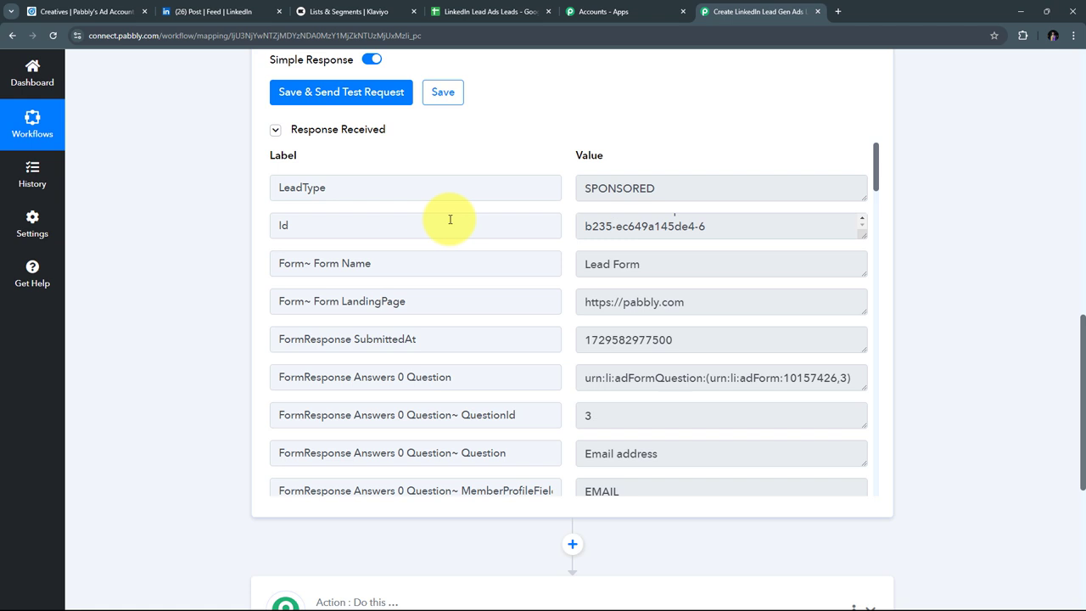
pyautogui.scroll(-2, 934, 242)
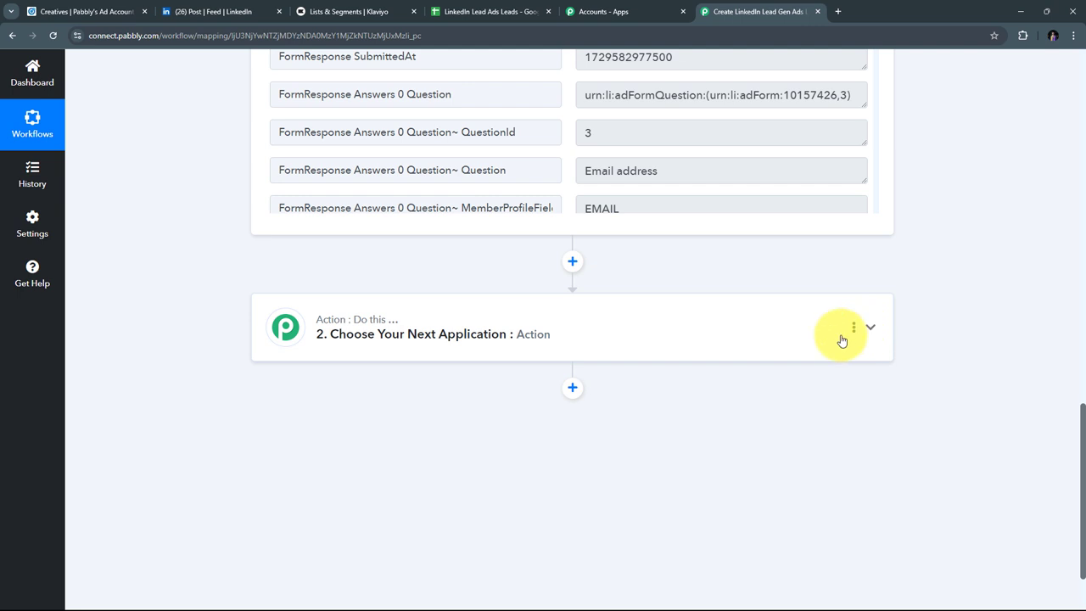
# Step: Search for Klaviyo and set the second step to Klaviyo V2 with the Create Profile event
pyautogui.click(867, 327)
pyautogui.scroll(2, 291, 315)
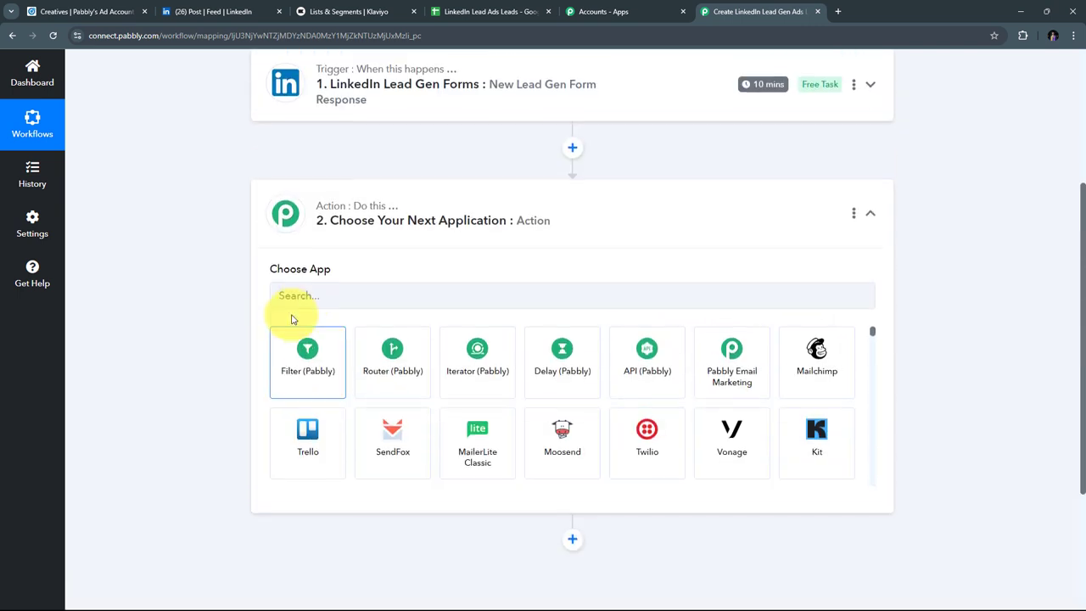
pyautogui.click(307, 297)
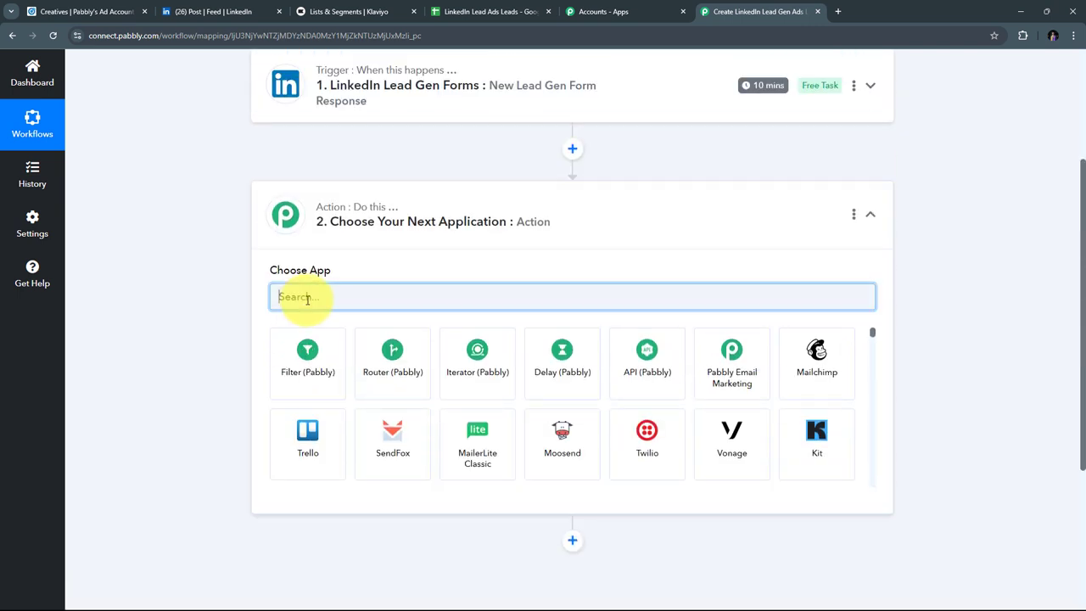
pyautogui.write('Klaviyo')
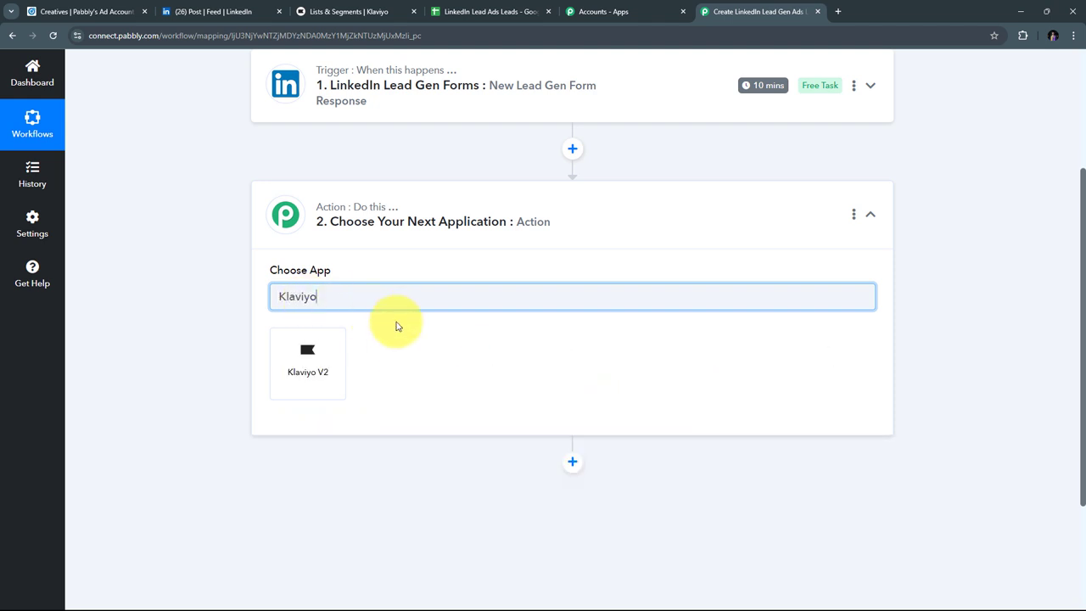
pyautogui.click(308, 360)
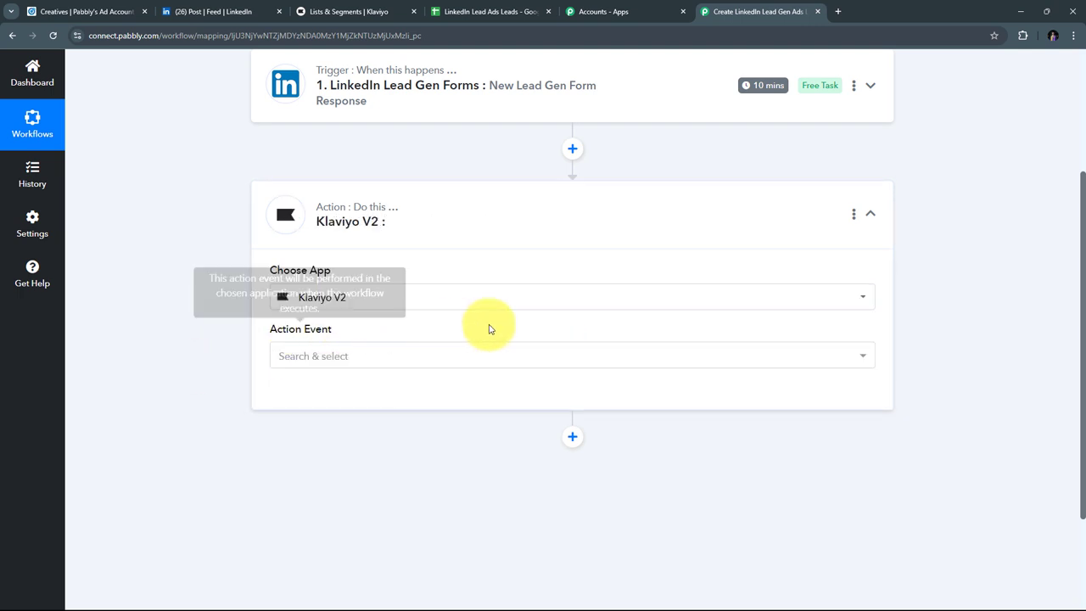
pyautogui.click(547, 358)
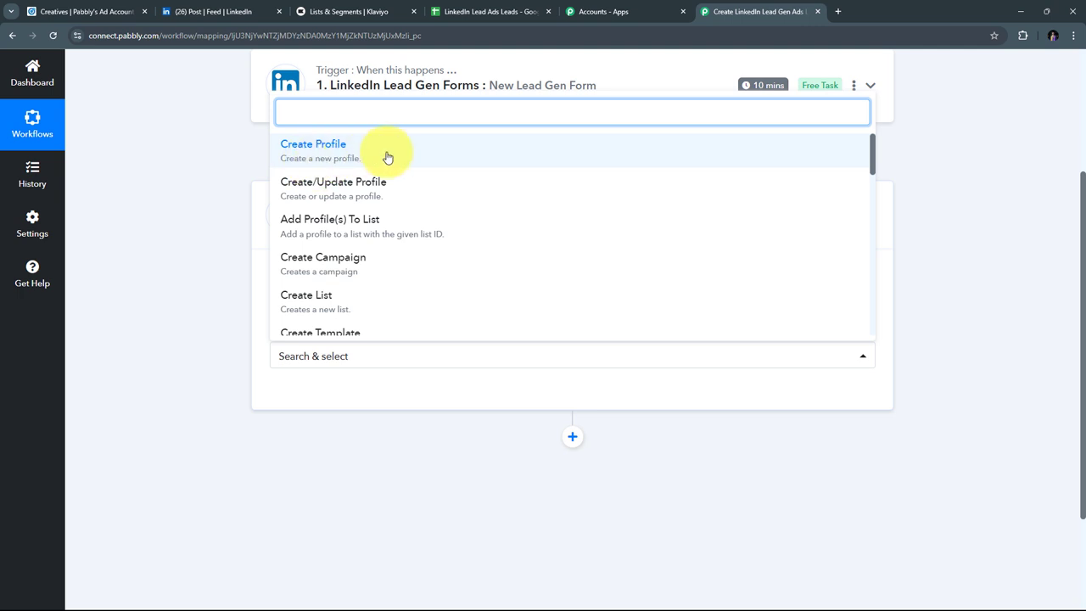
pyautogui.click(354, 153)
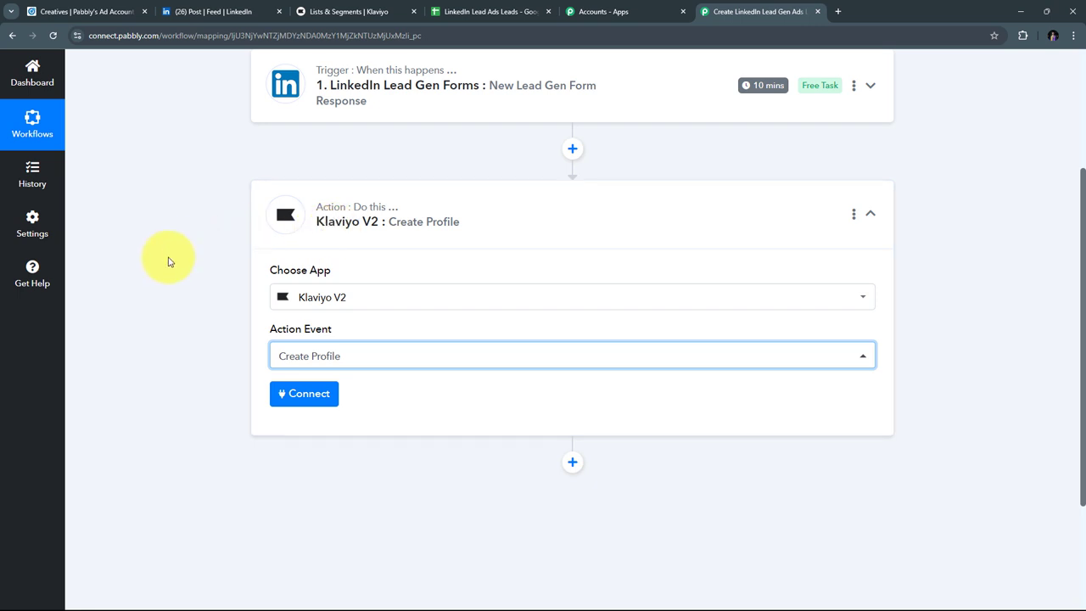
# Step: Add a new Klaviyo V2 connection, keep revision 2024-02-15, and launch authorization
pyautogui.click(292, 395)
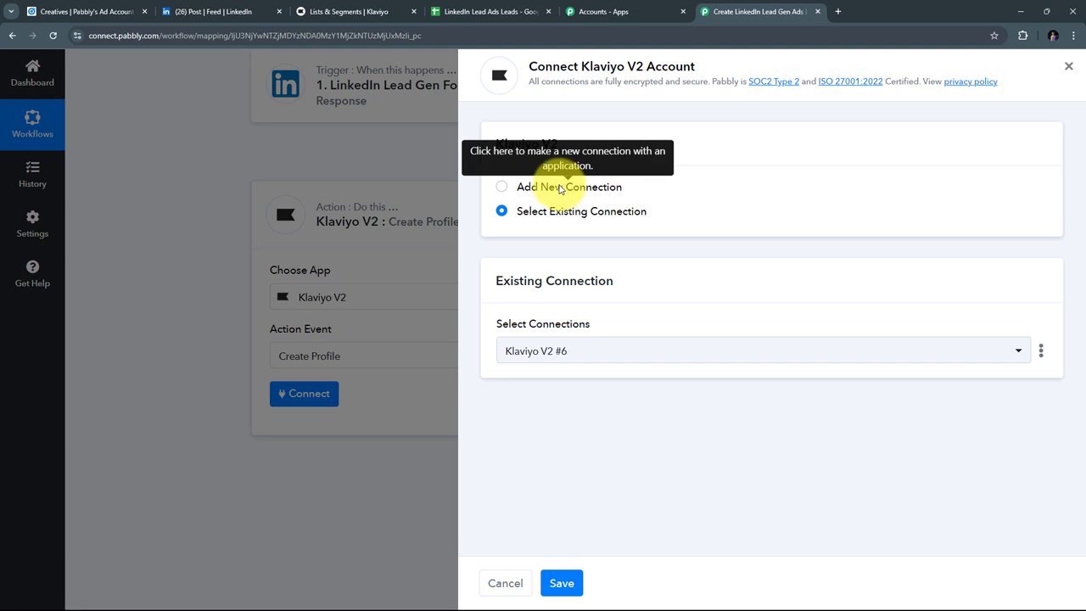
pyautogui.click(552, 186)
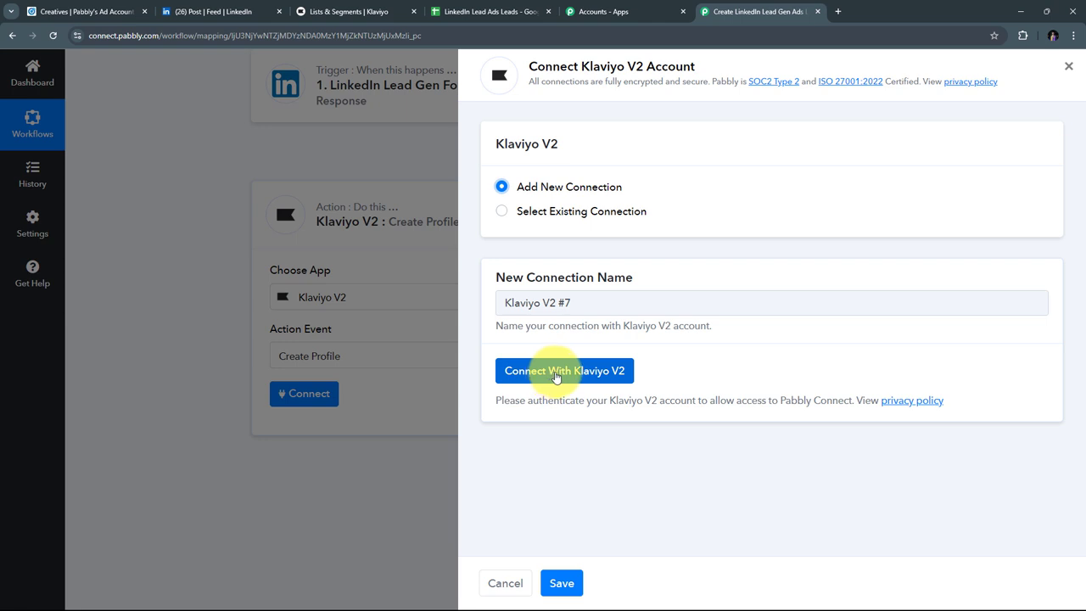
pyautogui.click(559, 374)
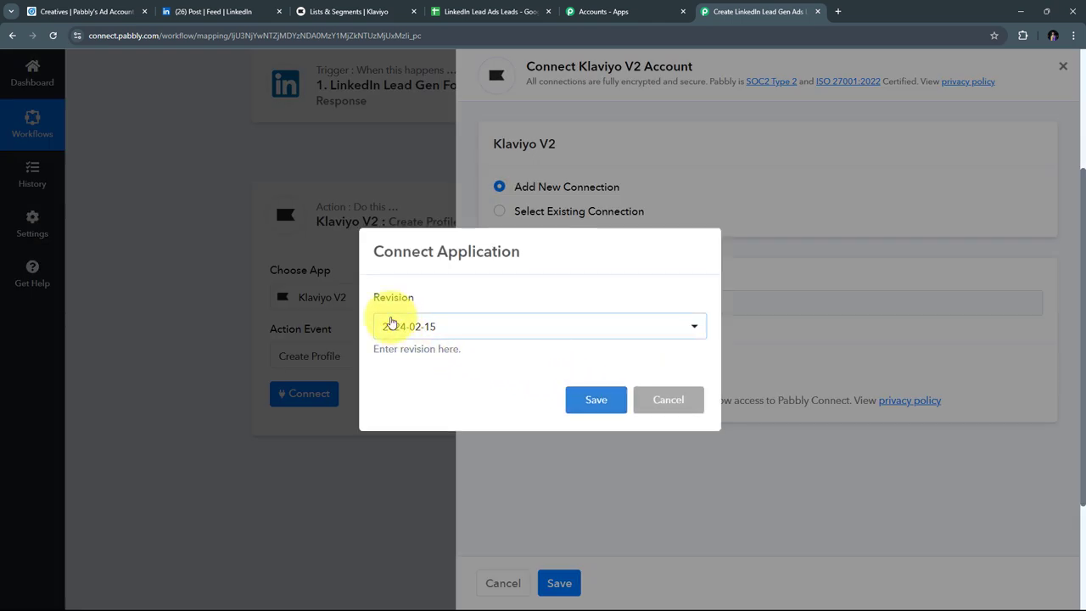
pyautogui.click(480, 326)
pyautogui.click(477, 328)
pyautogui.click(484, 325)
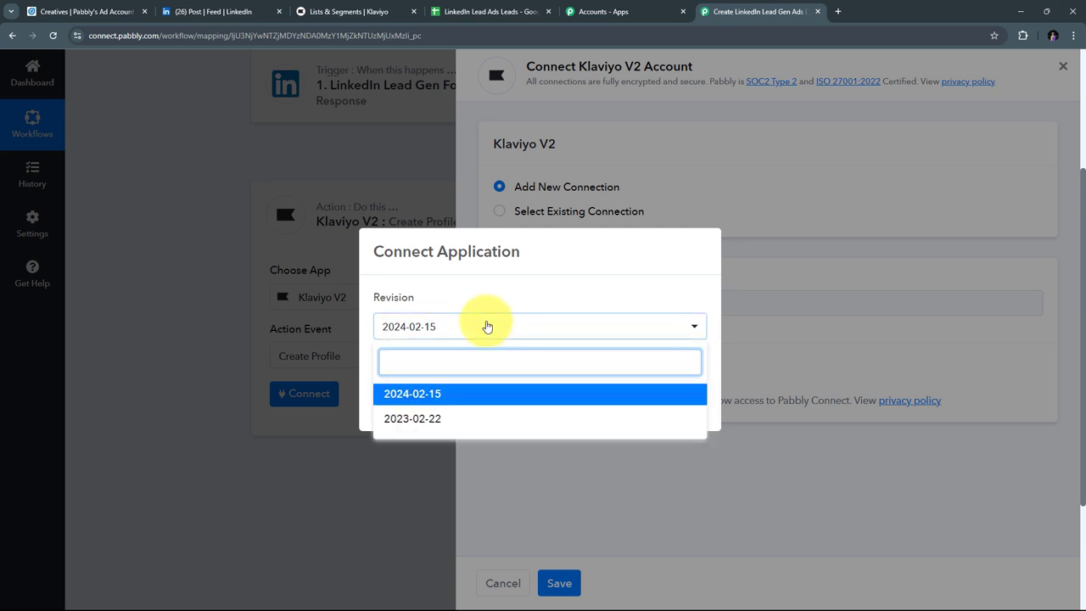
pyautogui.click(488, 326)
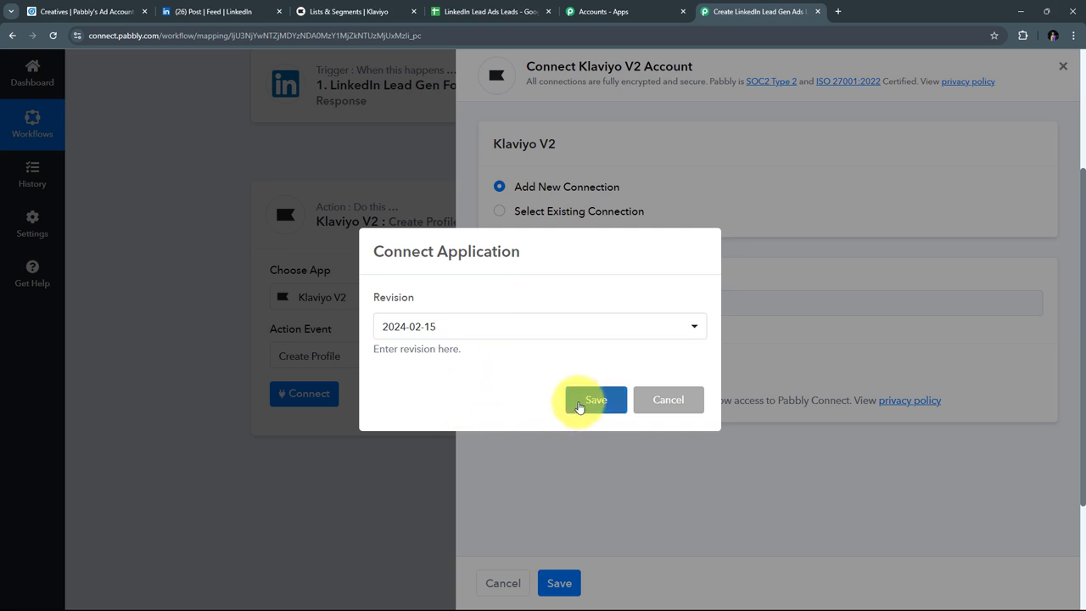
pyautogui.click(579, 402)
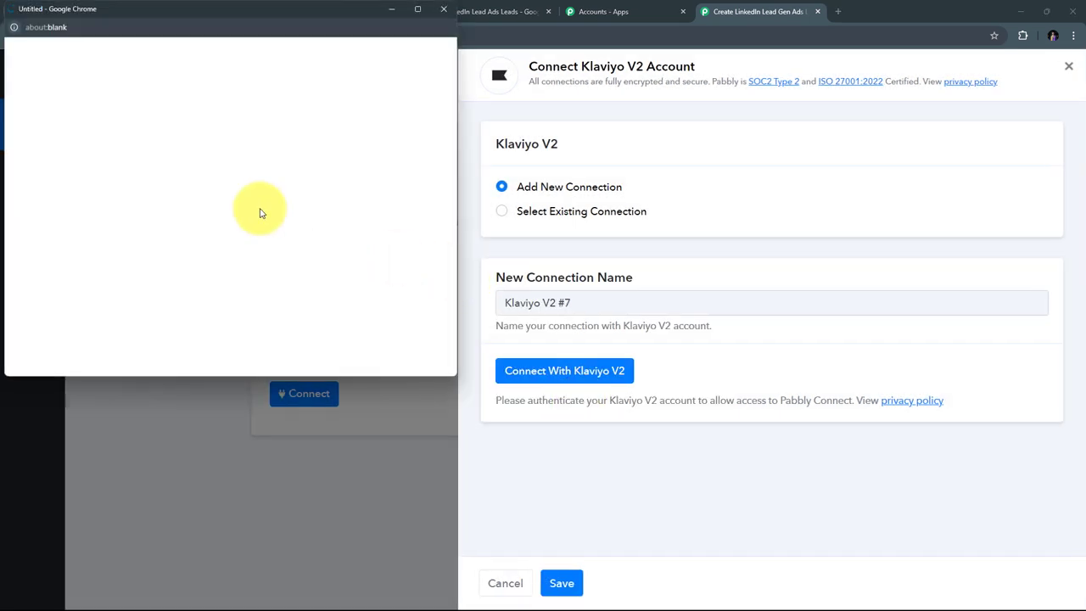
# Step: In Klaviyo's popup, continue past the warning, select the Pabbly account and allow access
pyautogui.scroll(-1, 377, 182)
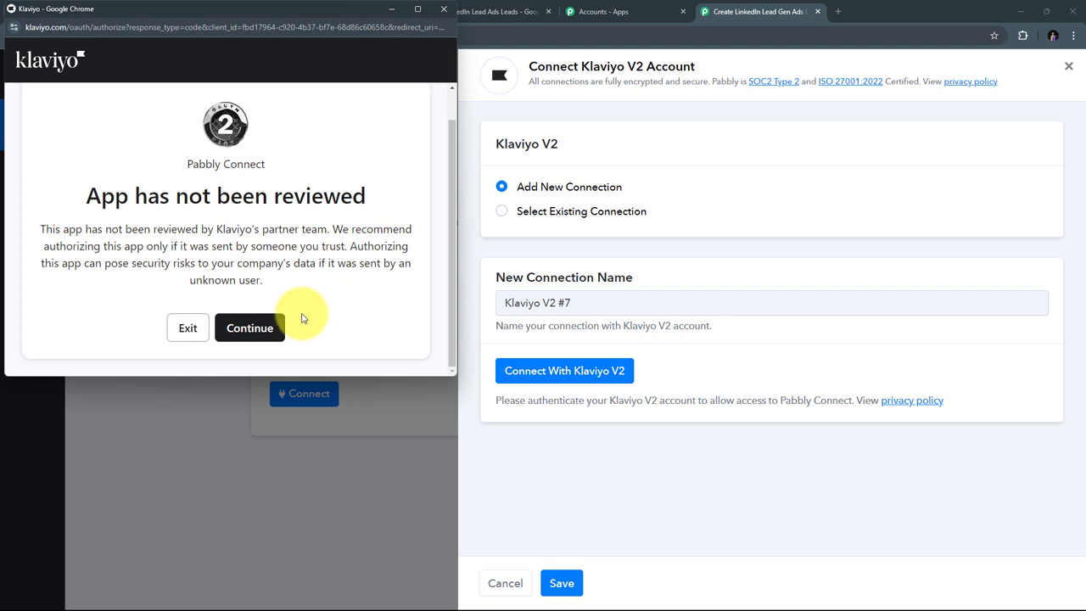
pyautogui.click(250, 329)
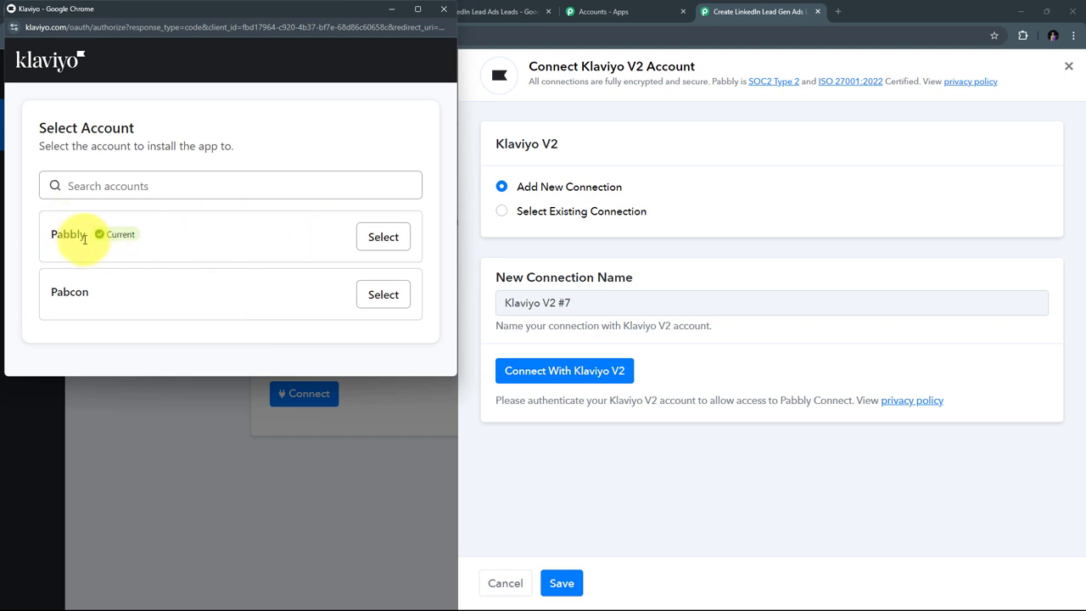
pyautogui.click(385, 238)
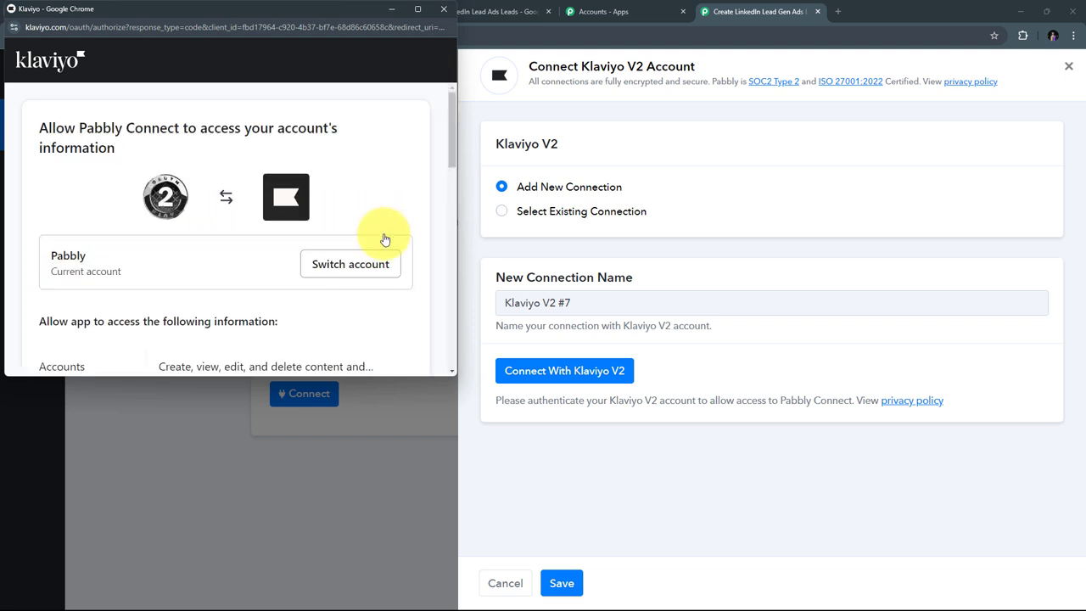
pyautogui.scroll(-10, 361, 186)
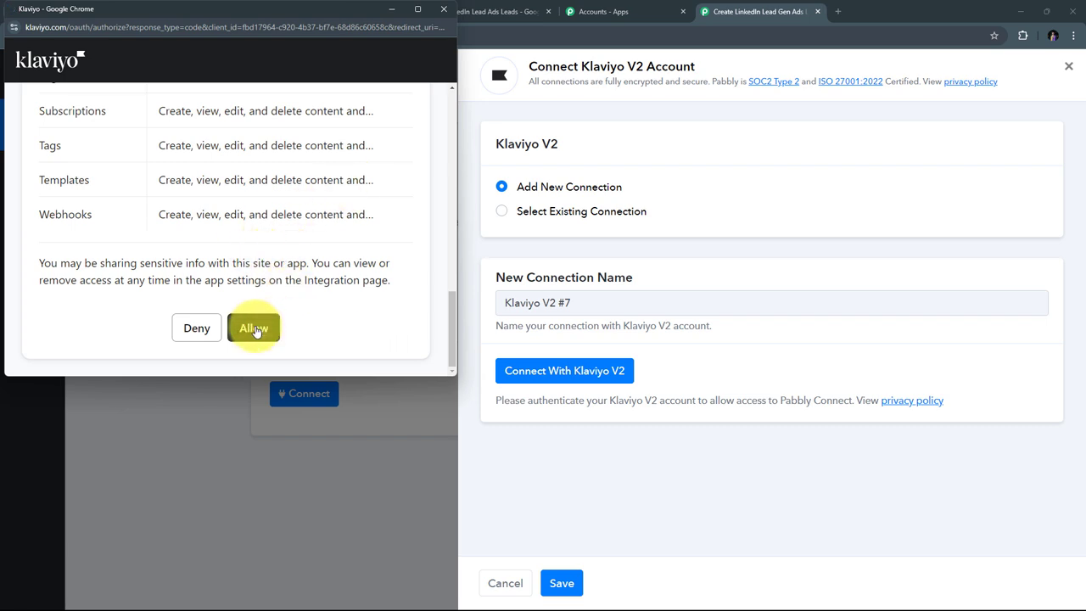
pyautogui.click(255, 331)
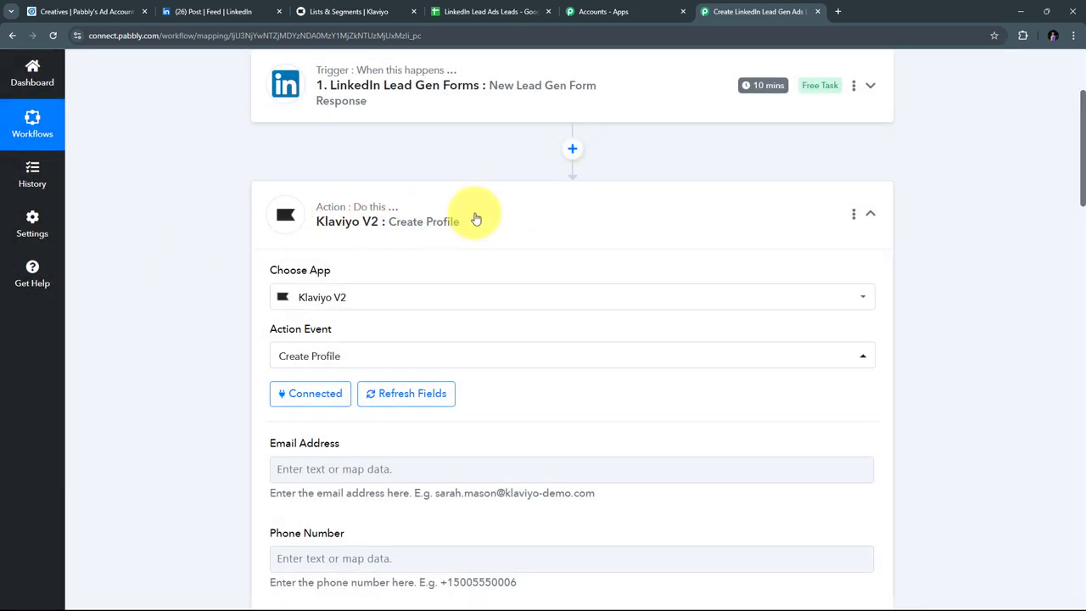
pyautogui.scroll(-2, 475, 217)
pyautogui.scroll(3, 477, 218)
pyautogui.scroll(-20, 475, 217)
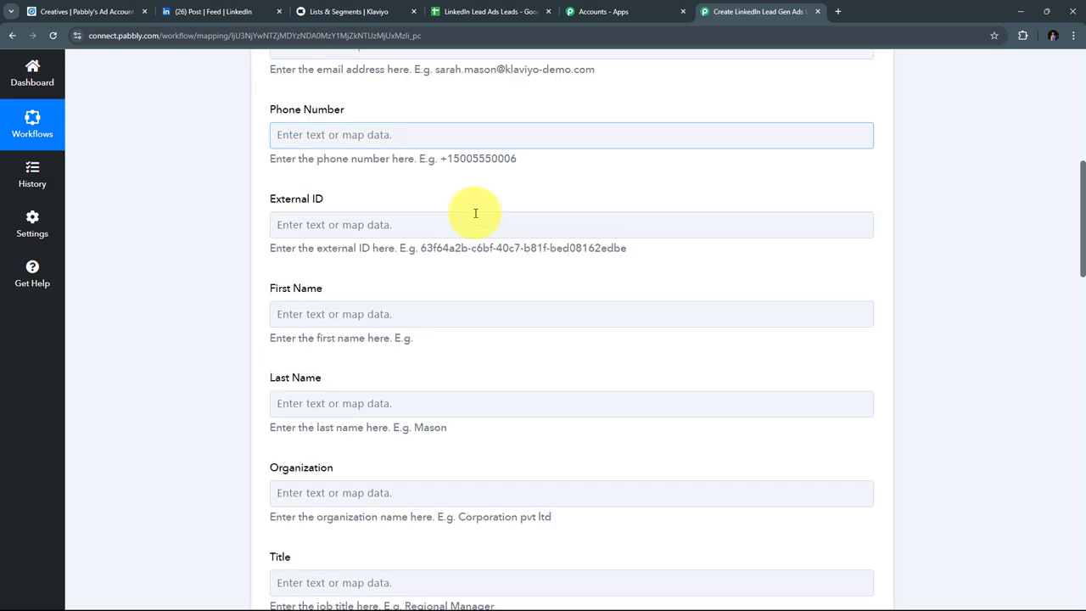
pyautogui.scroll(15, 475, 213)
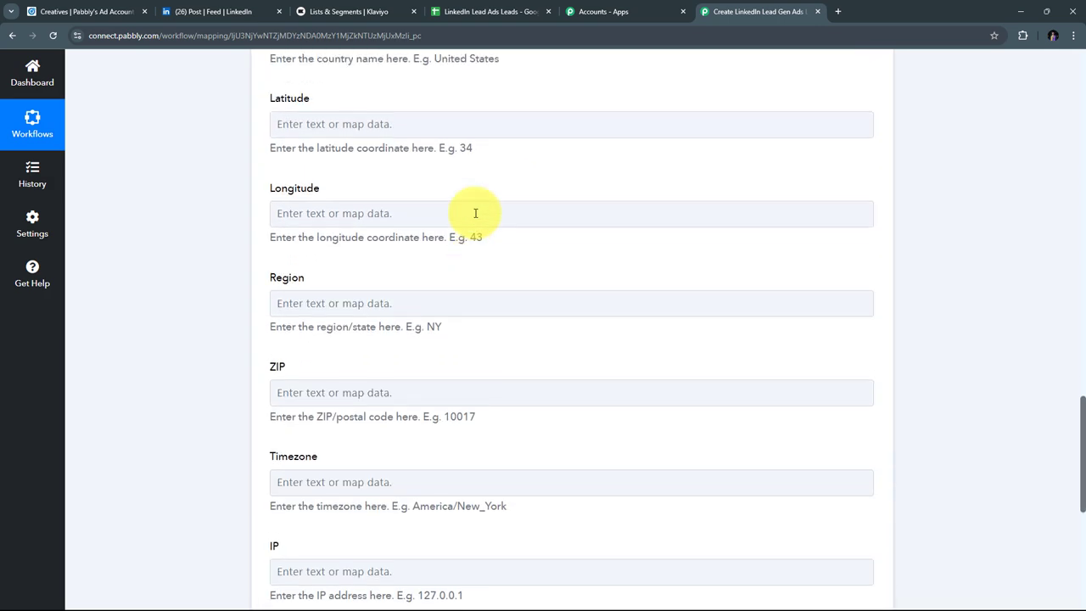
pyautogui.scroll(2, 481, 254)
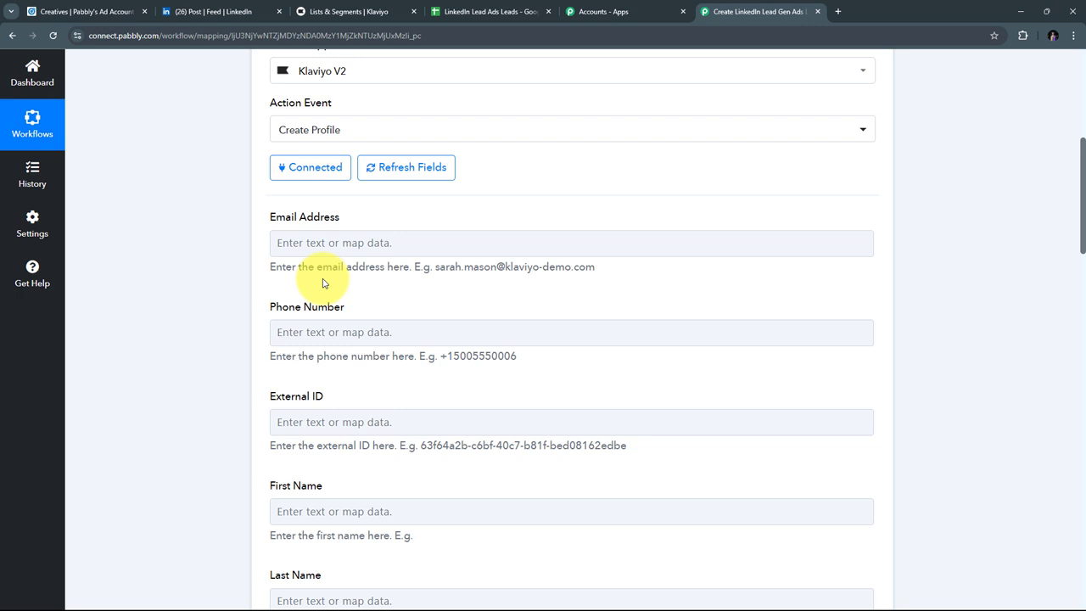
pyautogui.scroll(-3, 323, 281)
pyautogui.scroll(4, 400, 280)
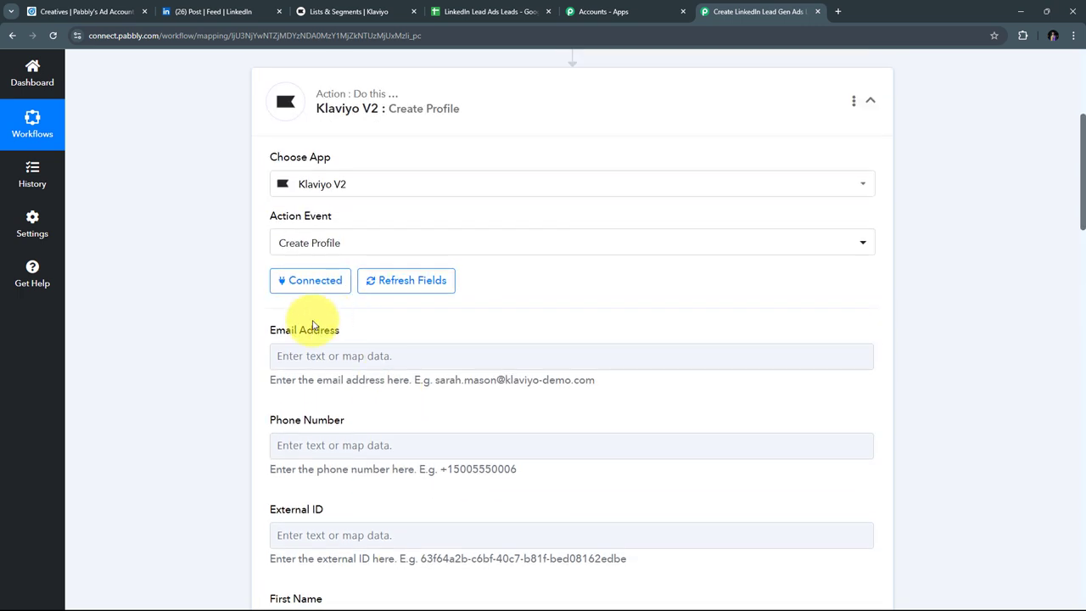
pyautogui.scroll(-2, 313, 326)
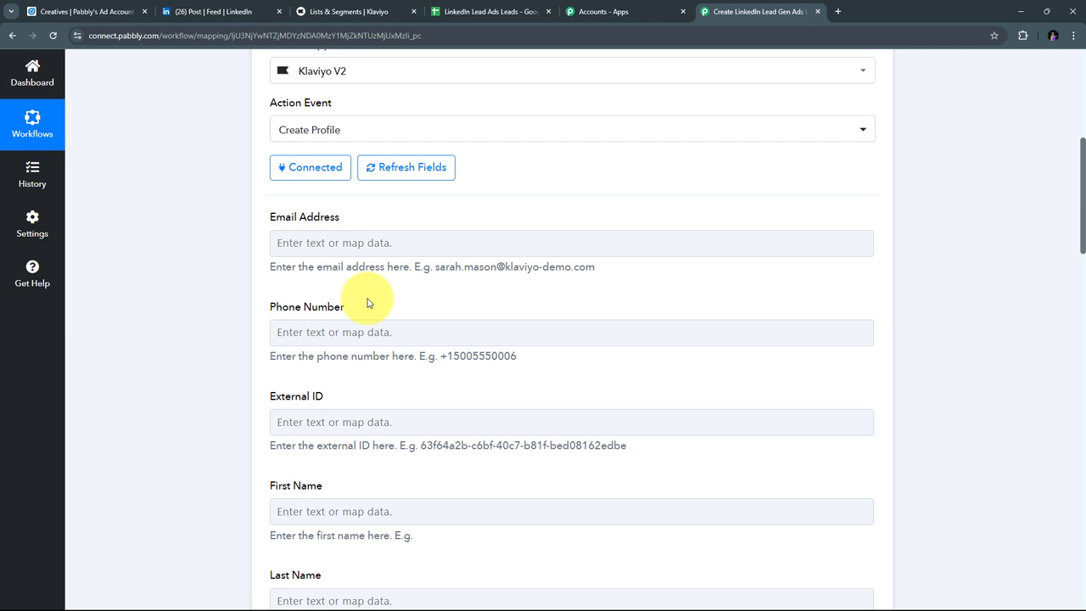
# Step: Map Email Address to the LinkedIn lead's email answer
pyautogui.click(296, 244)
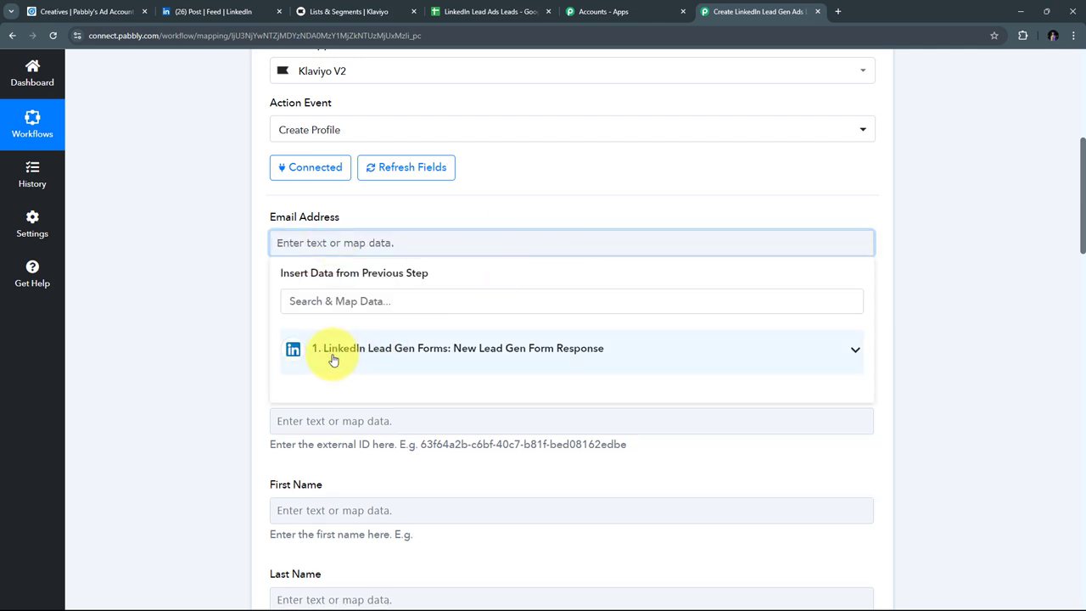
pyautogui.click(466, 348)
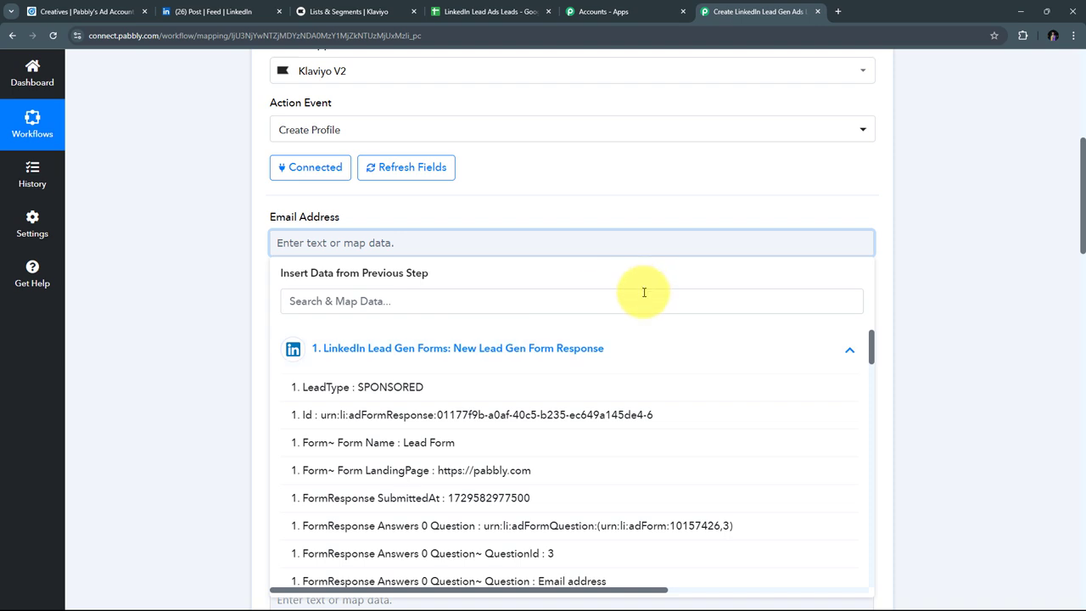
pyautogui.scroll(-1, 534, 336)
pyautogui.scroll(-2, 533, 336)
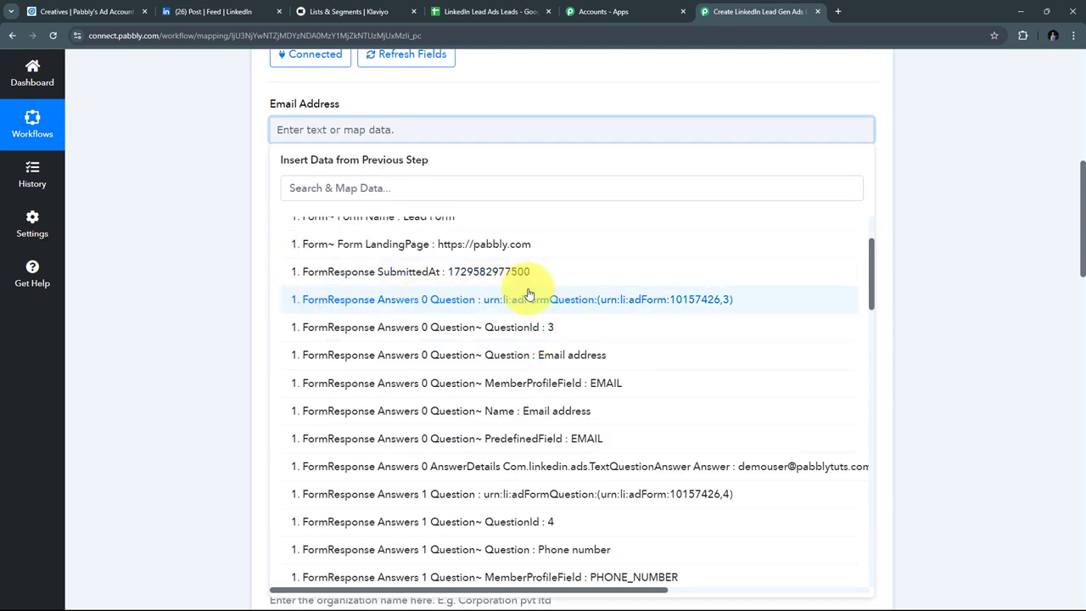
pyautogui.scroll(-4, 506, 242)
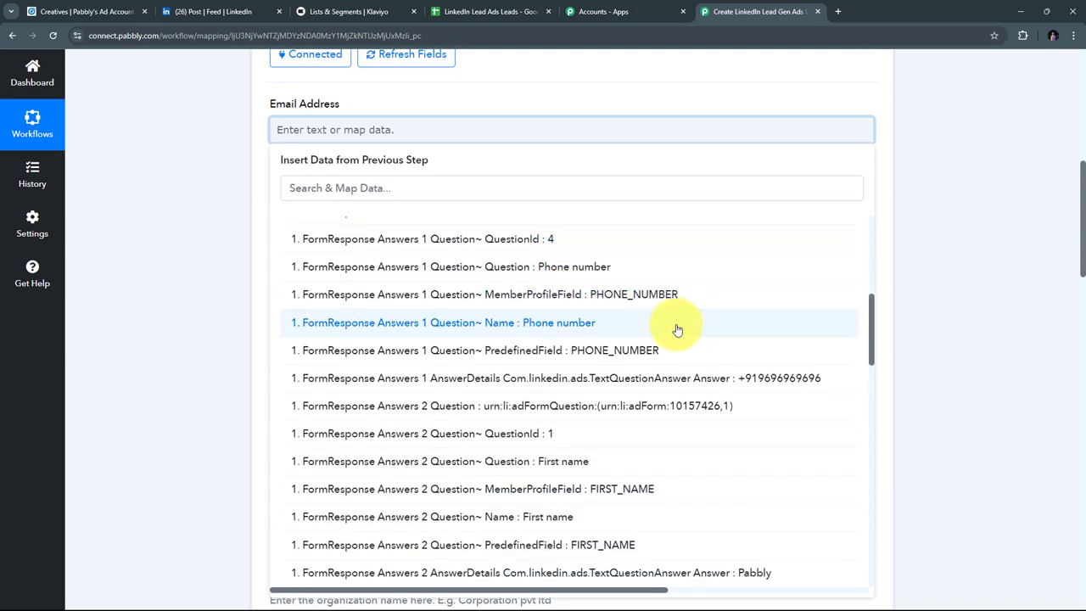
pyautogui.scroll(3, 580, 342)
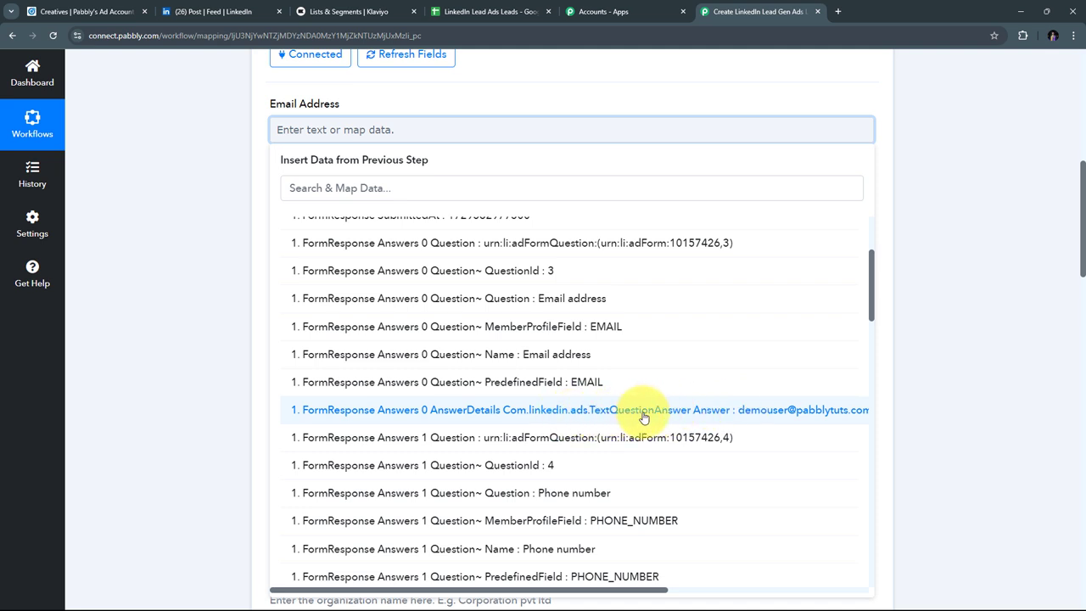
pyautogui.click(738, 410)
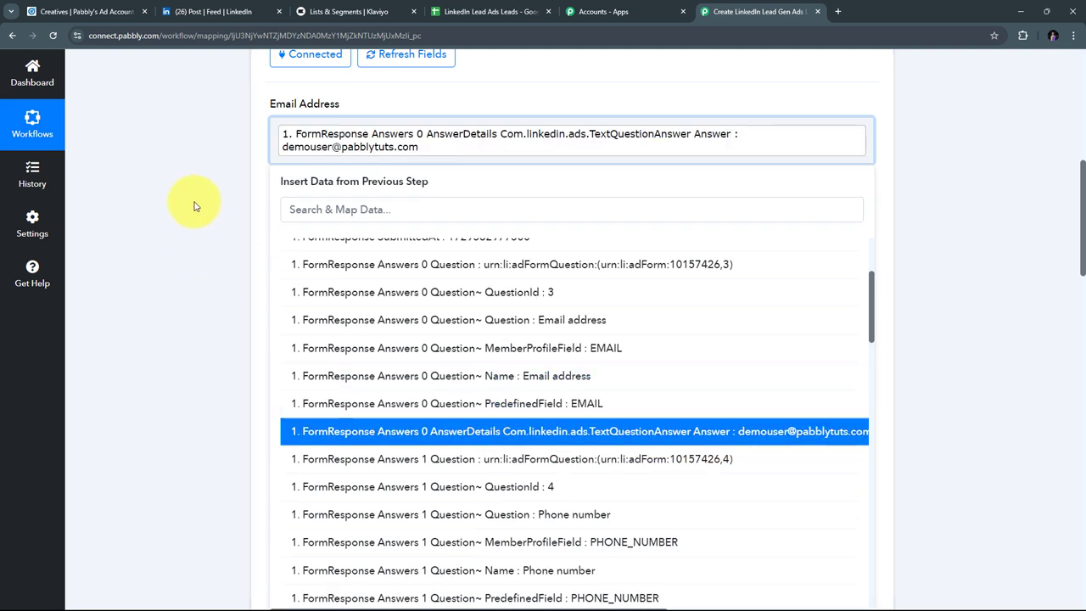
pyautogui.click(196, 204)
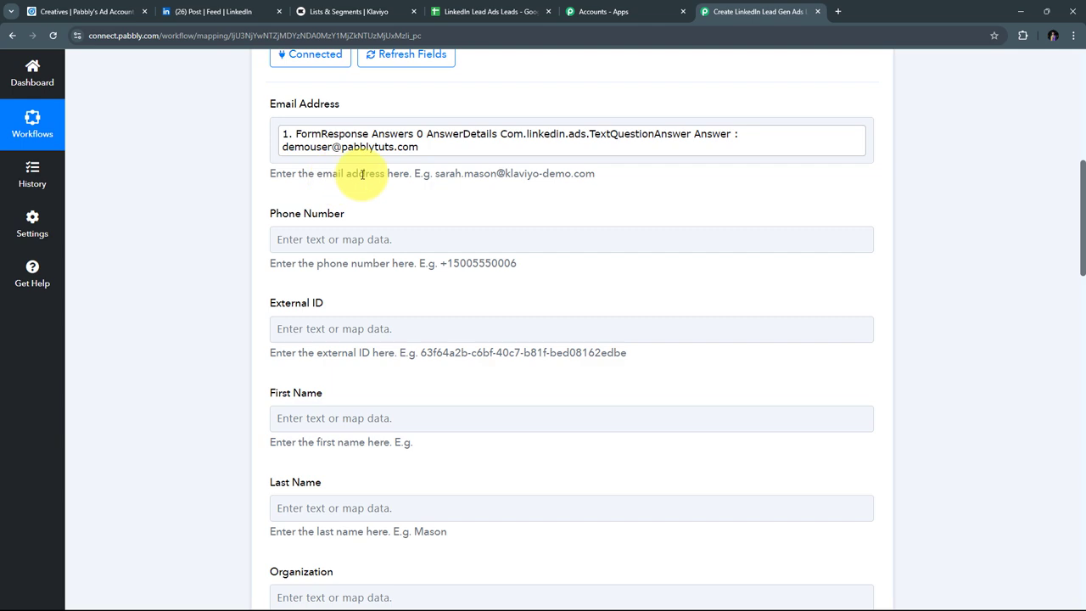
# Step: Map Phone Number to the LinkedIn lead's phone answer
pyautogui.scroll(-1, 218, 194)
pyautogui.click(326, 182)
pyautogui.scroll(-1, 441, 216)
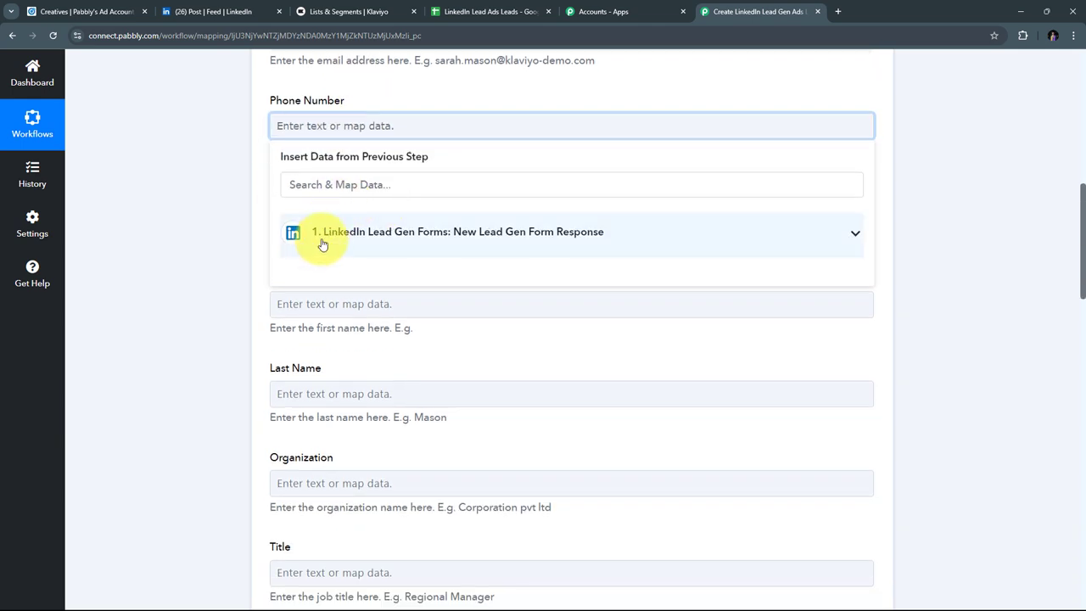
pyautogui.click(478, 242)
pyautogui.scroll(-5, 555, 311)
pyautogui.scroll(-3, 575, 314)
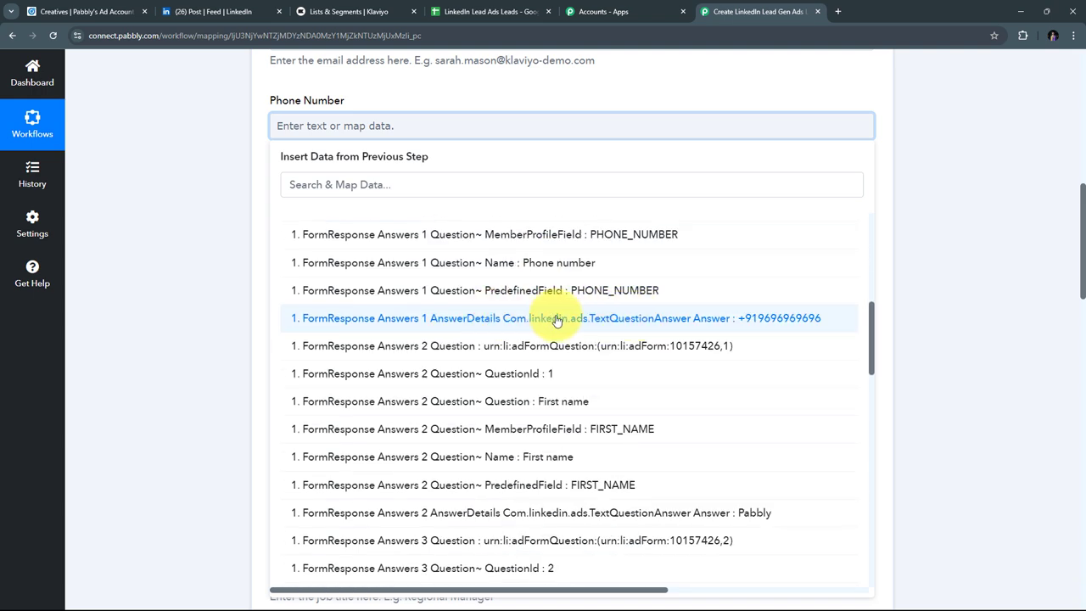
pyautogui.click(656, 331)
pyautogui.click(213, 182)
# Step: Map First Name to the LinkedIn lead's form answer 2
pyautogui.scroll(-1, 266, 243)
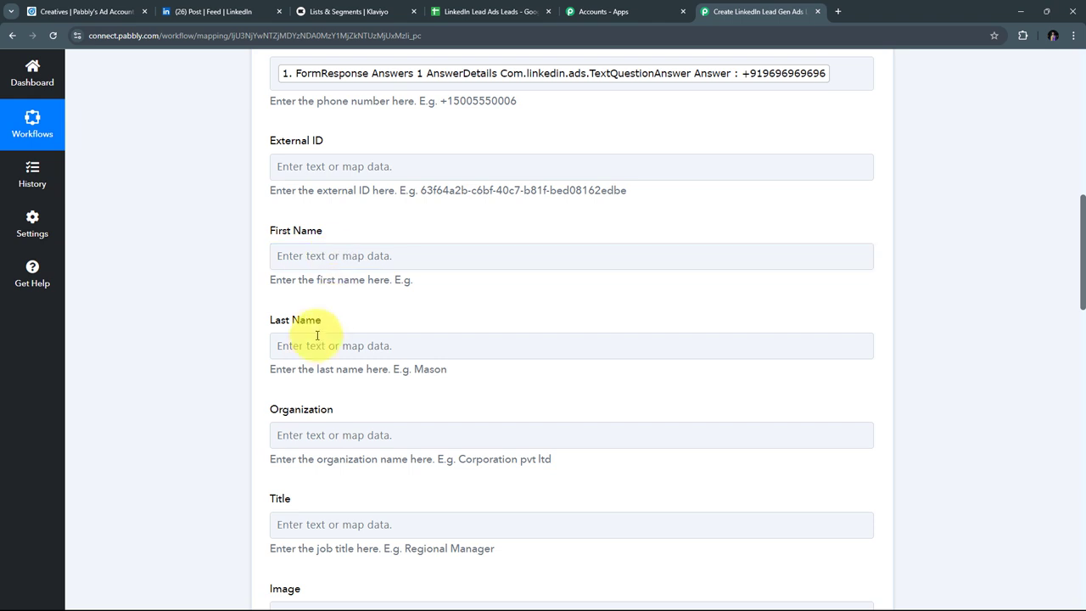
pyautogui.click(300, 258)
pyautogui.click(317, 257)
pyautogui.click(429, 371)
pyautogui.scroll(-10, 611, 416)
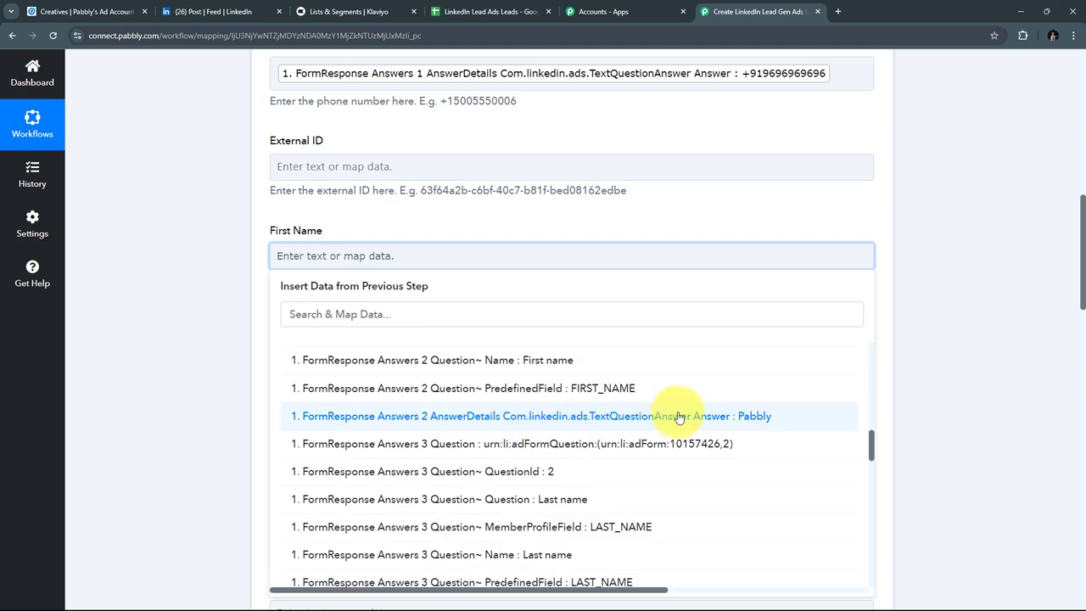
pyautogui.click(670, 414)
pyautogui.click(466, 226)
# Step: Map Last Name to the LinkedIn lead's form answer 3
pyautogui.scroll(-1, 425, 241)
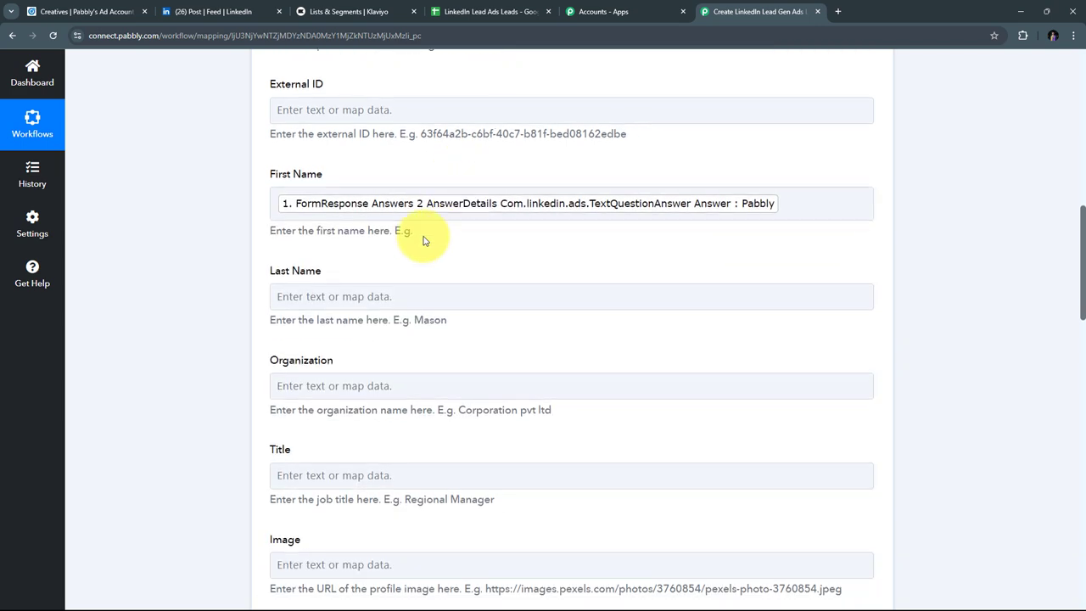
pyautogui.click(339, 296)
pyautogui.scroll(-2, 425, 272)
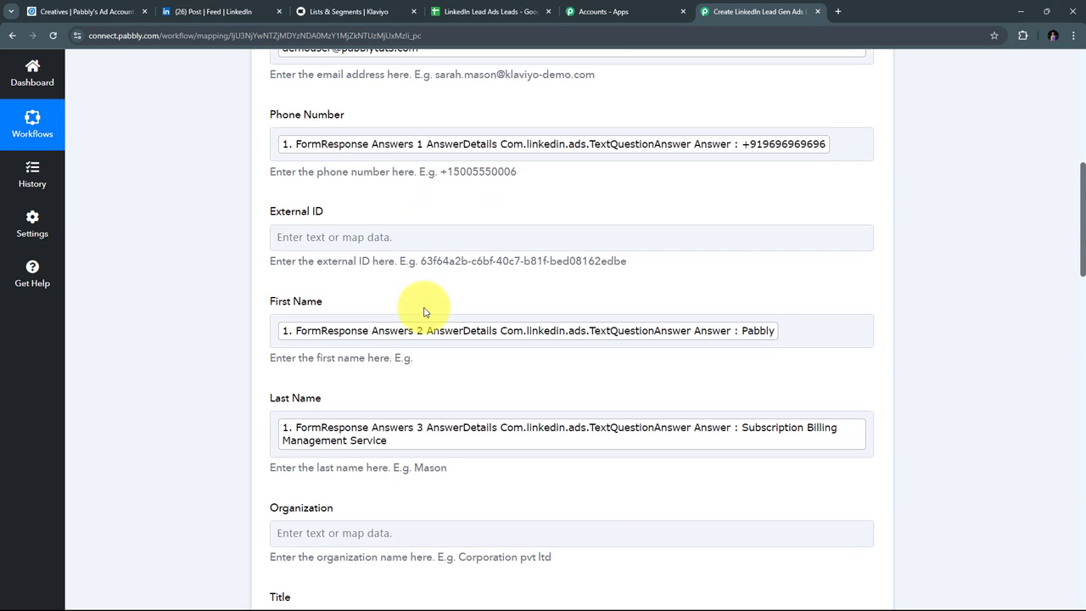
pyautogui.scroll(-1, 425, 312)
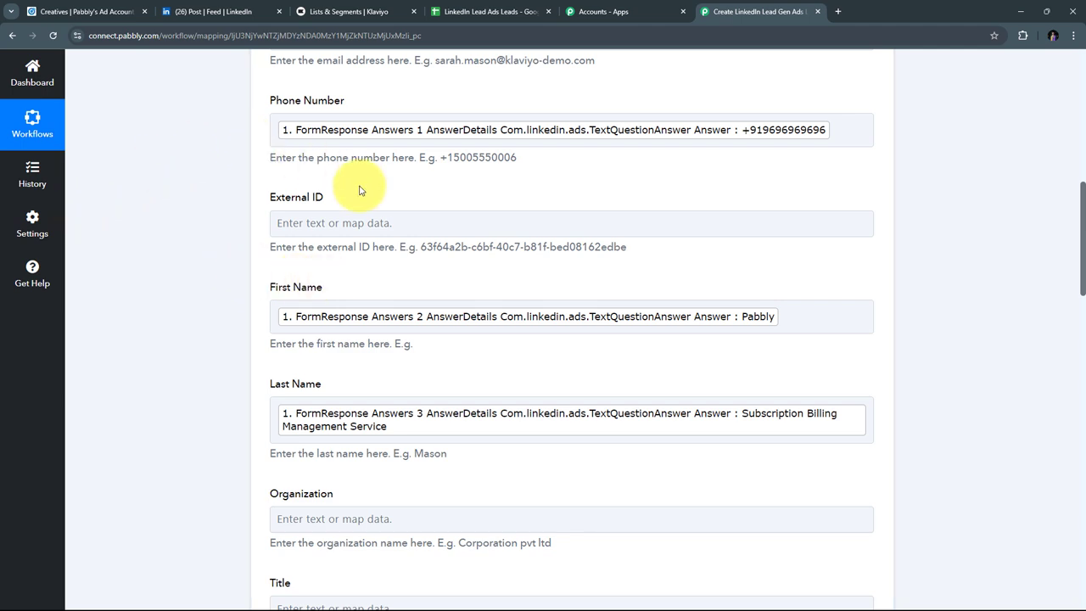
pyautogui.scroll(-3, 470, 212)
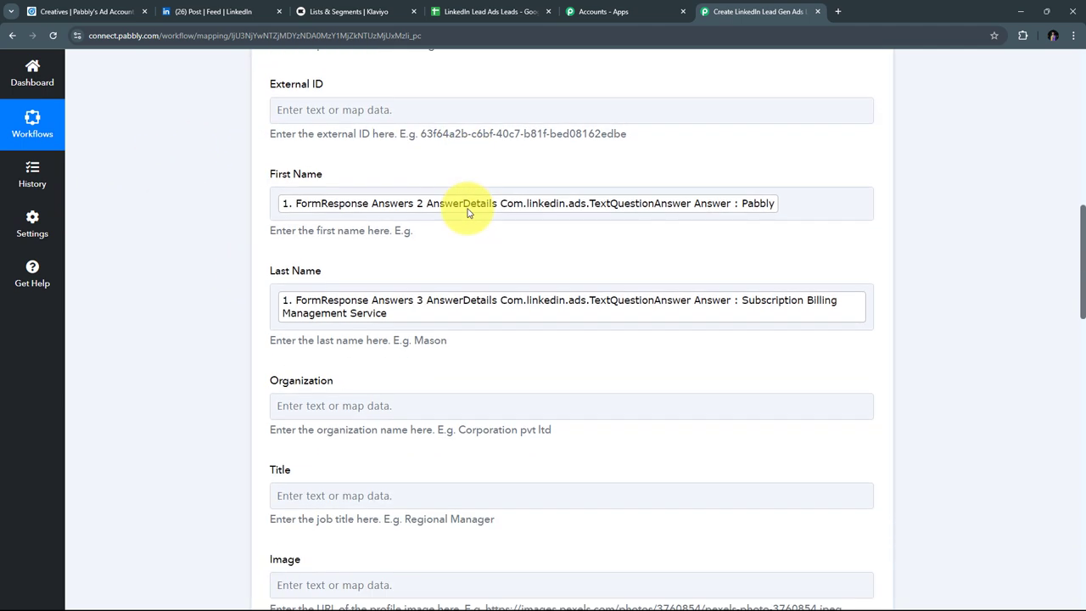
# Step: Save the Klaviyo Create Profile step and send a test request
pyautogui.scroll(-9, 467, 212)
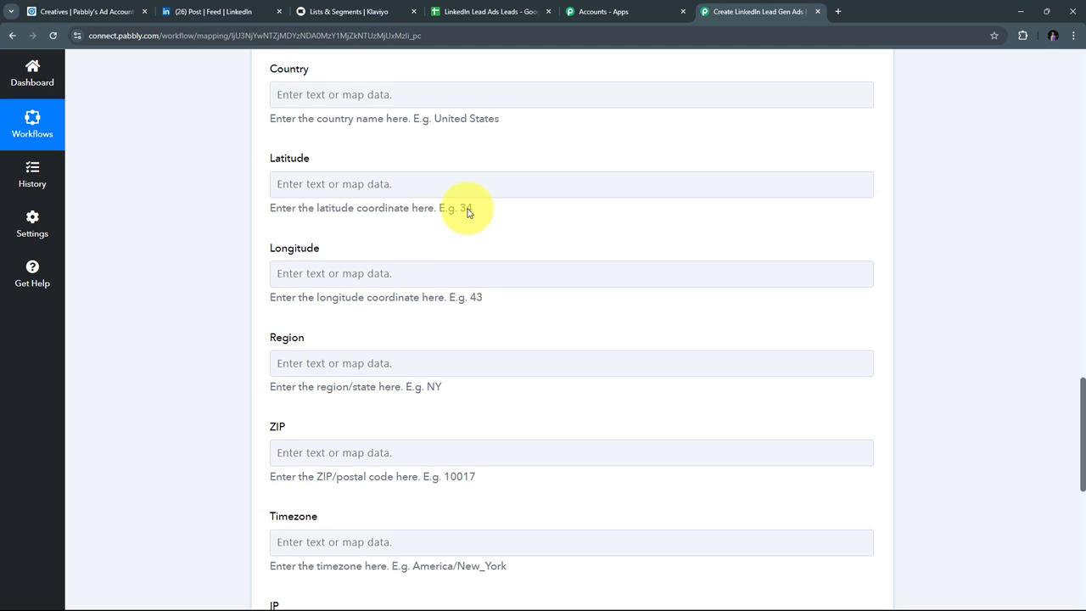
pyautogui.scroll(5, 462, 314)
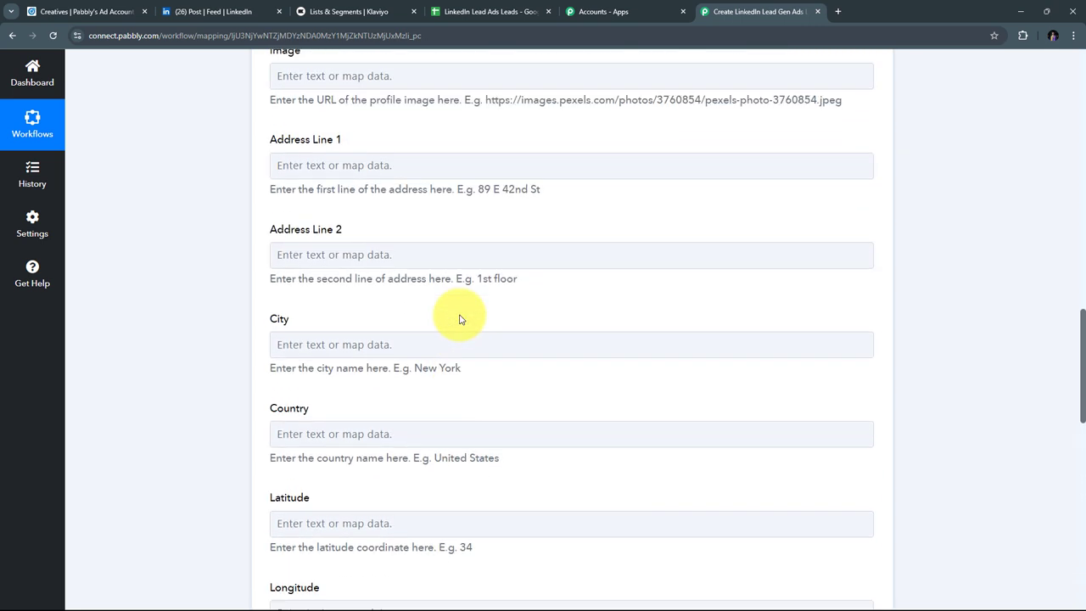
pyautogui.scroll(-6, 461, 320)
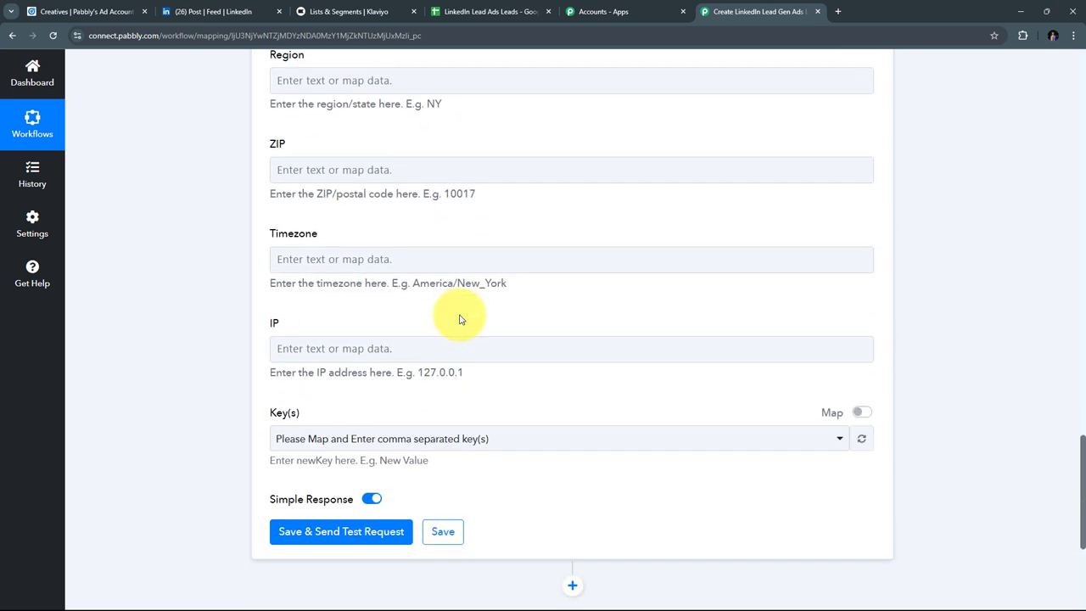
pyautogui.click(408, 290)
pyautogui.click(279, 339)
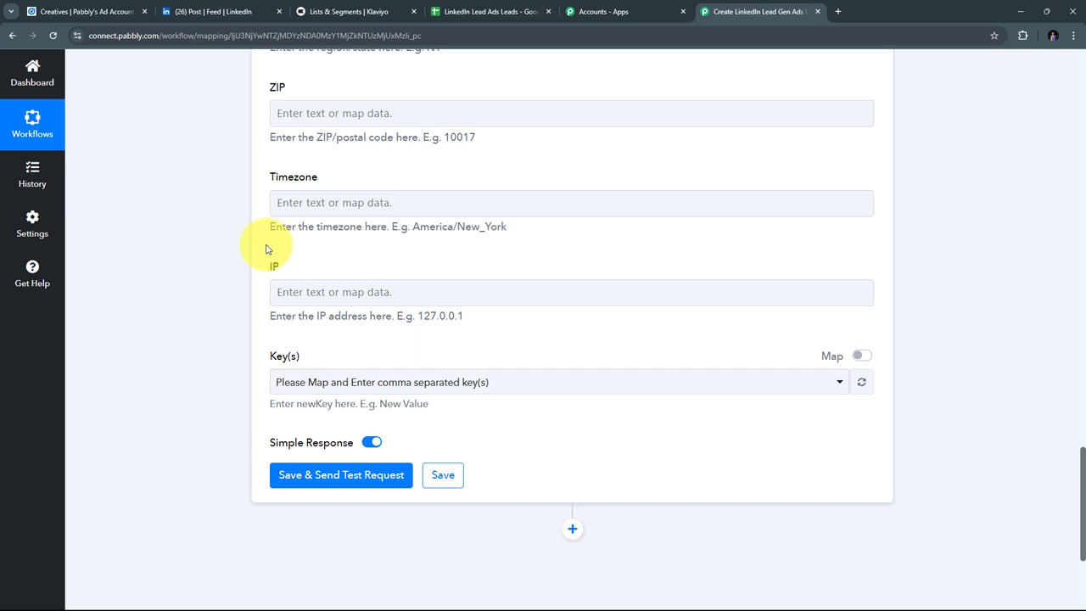
pyautogui.scroll(2, 436, 213)
pyautogui.scroll(-4, 444, 212)
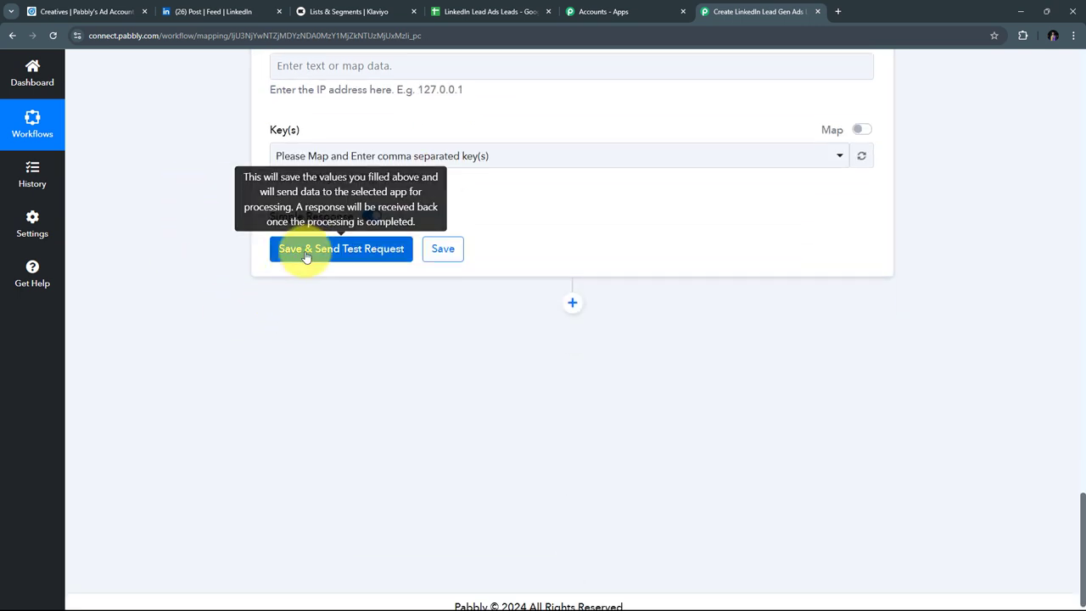
pyautogui.click(337, 250)
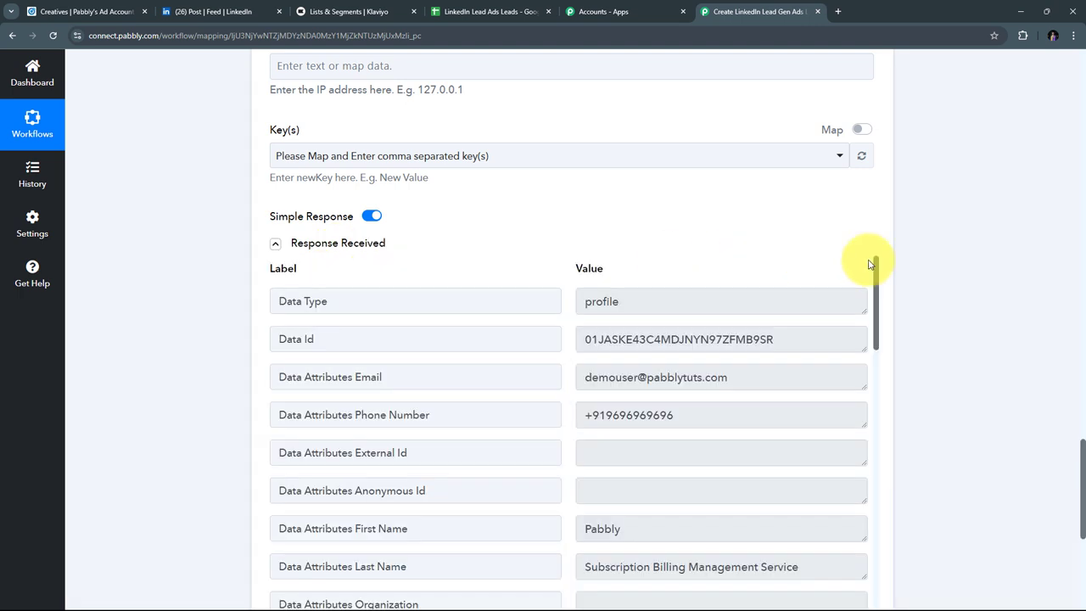
# Step: Review the profile response received, then switch to the Klaviyo browser tab
pyautogui.scroll(-1, 982, 273)
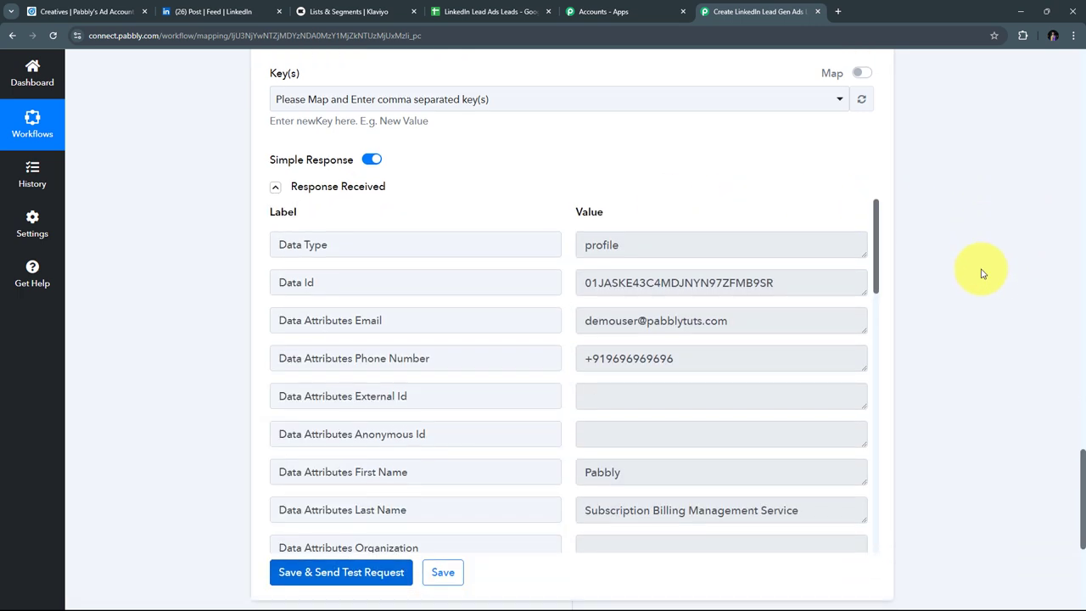
pyautogui.scroll(-1, 531, 314)
pyautogui.scroll(1, 532, 313)
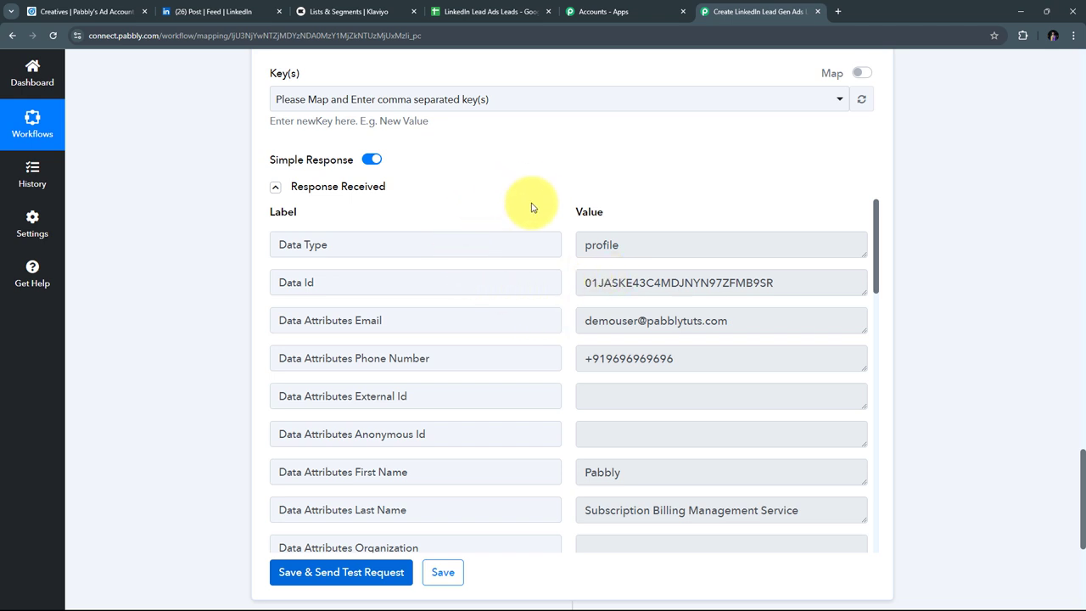
pyautogui.click(344, 12)
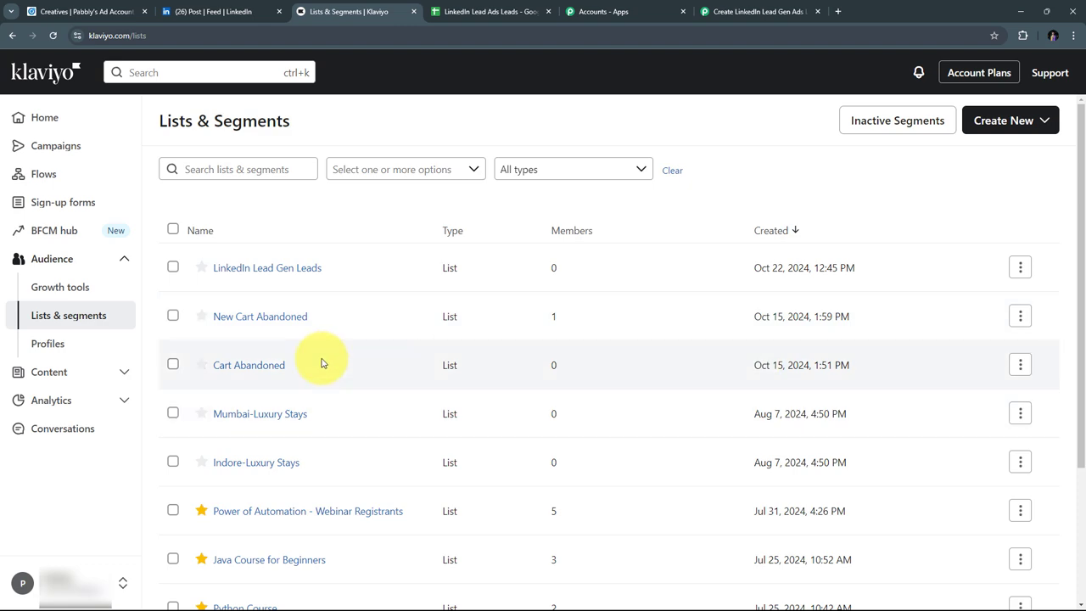
# Step: Confirm the test lead's new profile in Klaviyo's Profiles list, then return to Pabbly Connect
pyautogui.click(52, 344)
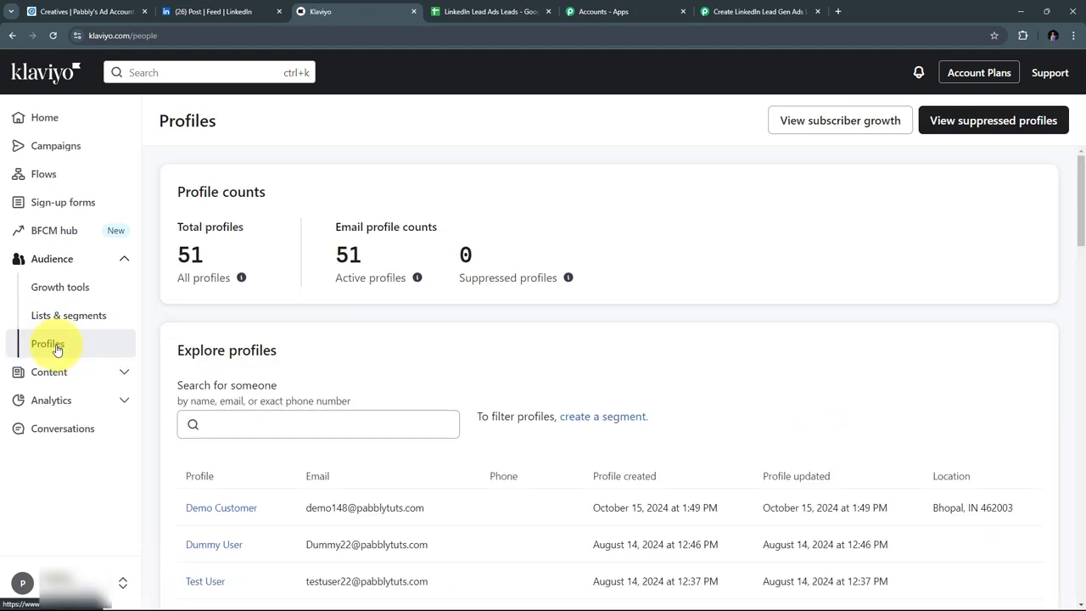
pyautogui.scroll(-2, 432, 260)
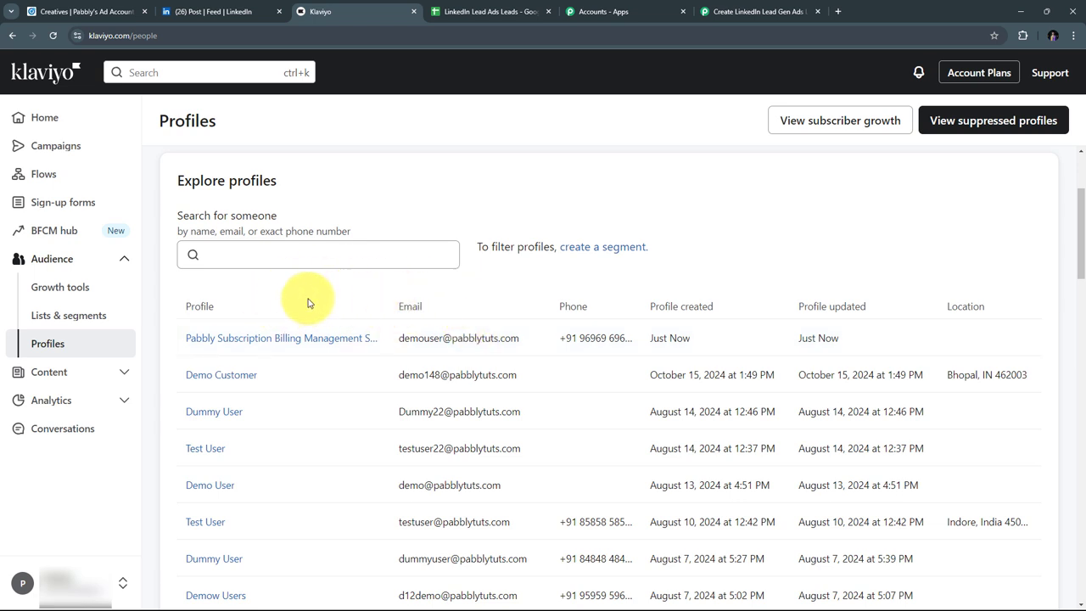
pyautogui.click(743, 12)
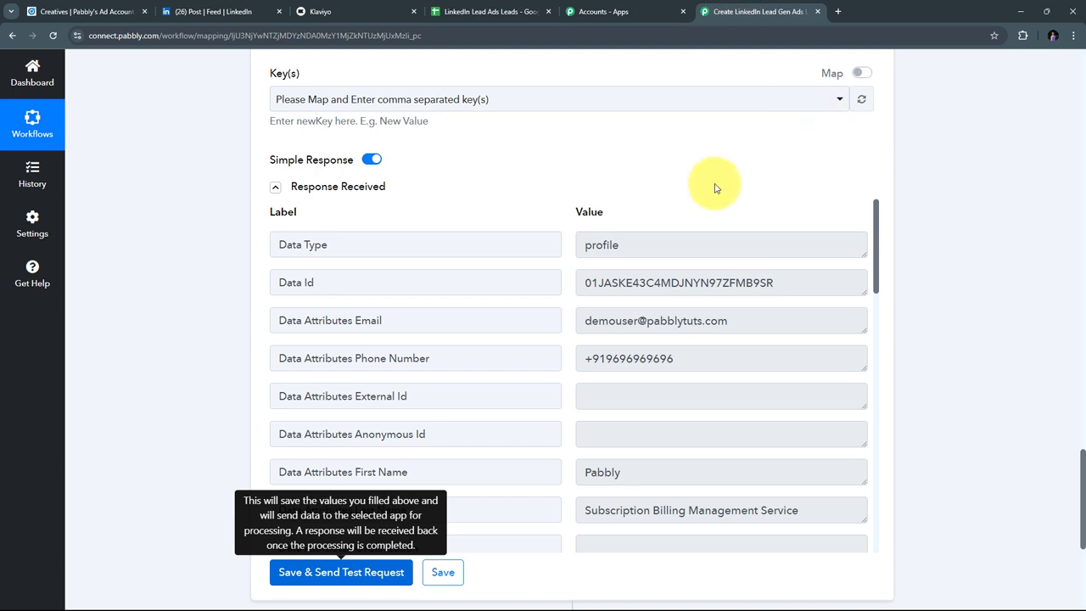
# Step: Add a third step below Create Profile using Klaviyo V2 with Subscribe Profile(s) action
pyautogui.scroll(1, 933, 213)
pyautogui.scroll(-4, 941, 209)
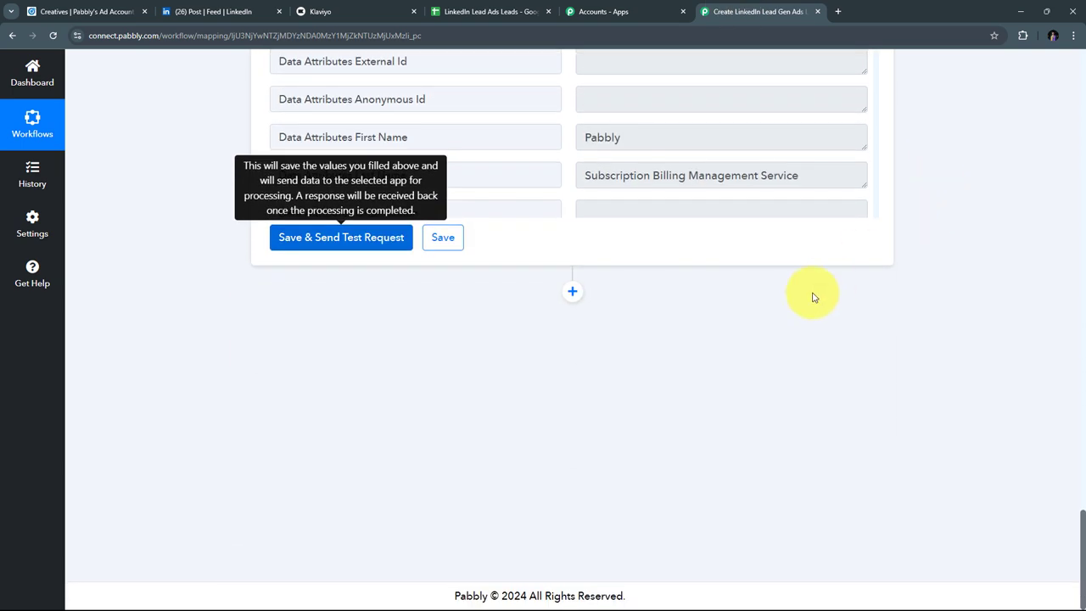
pyautogui.click(572, 294)
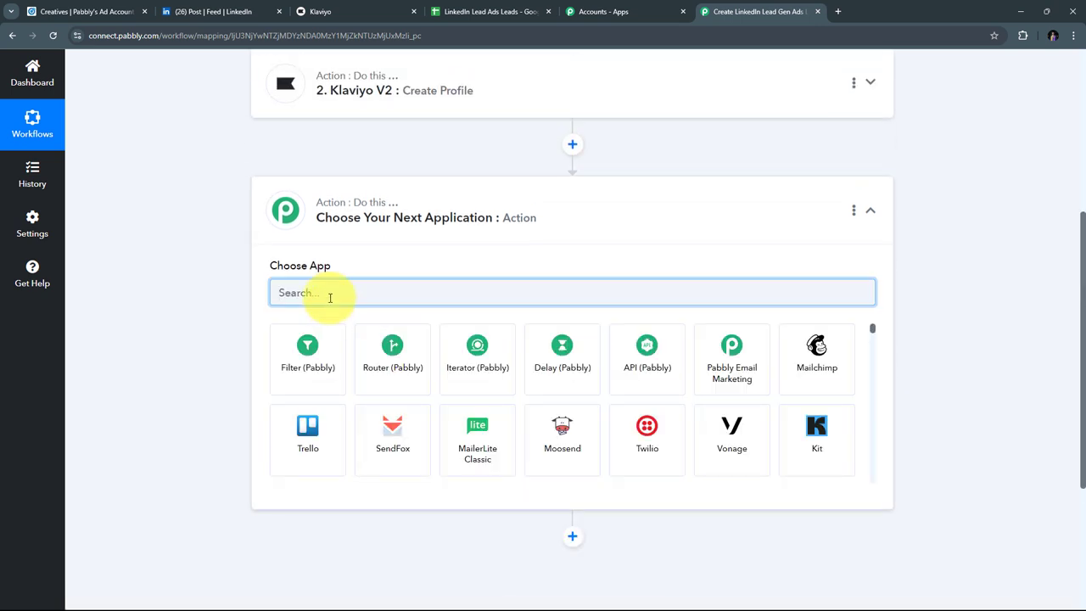
pyautogui.write('Klavi')
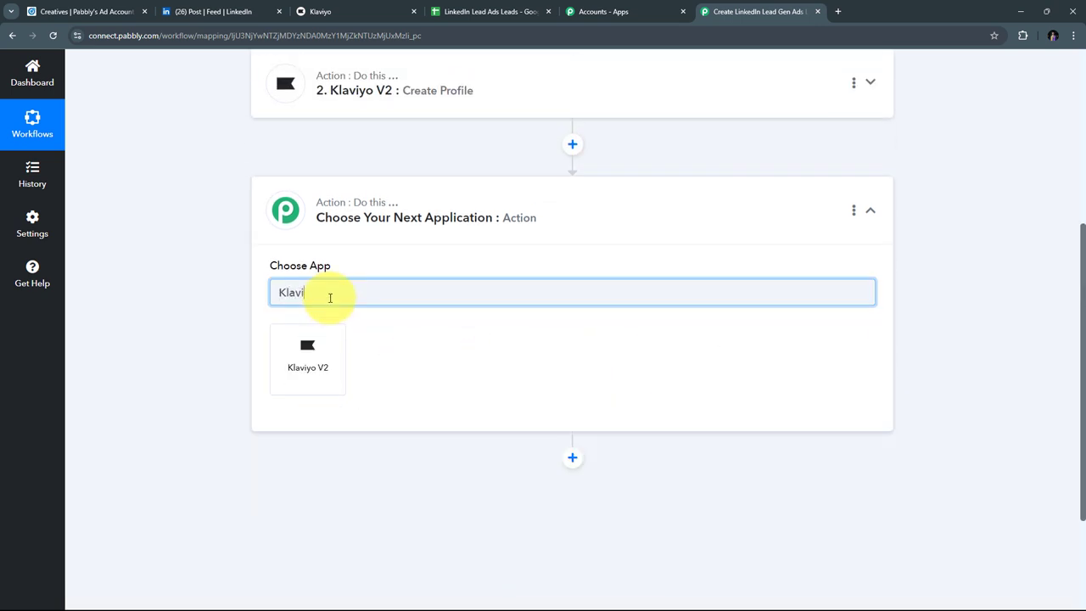
pyautogui.write('yo')
pyautogui.click(314, 362)
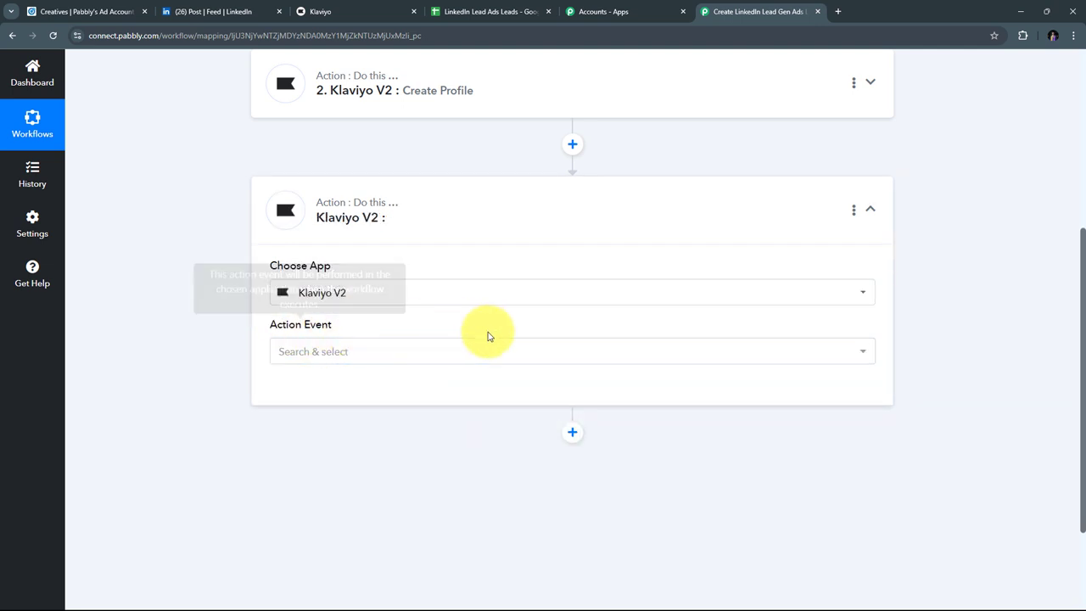
pyautogui.click(536, 353)
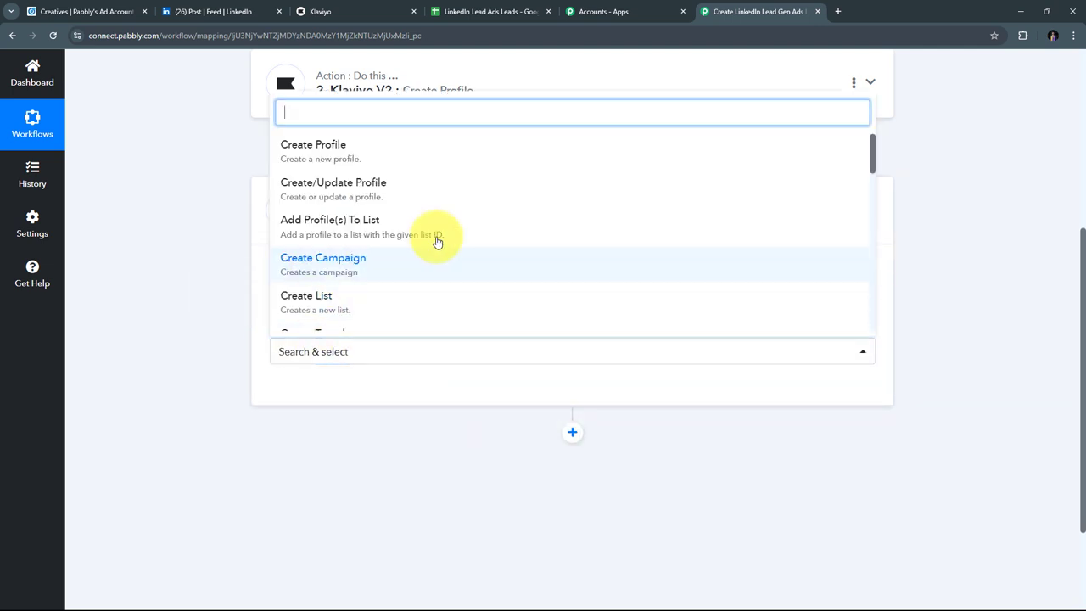
pyautogui.scroll(-4, 477, 224)
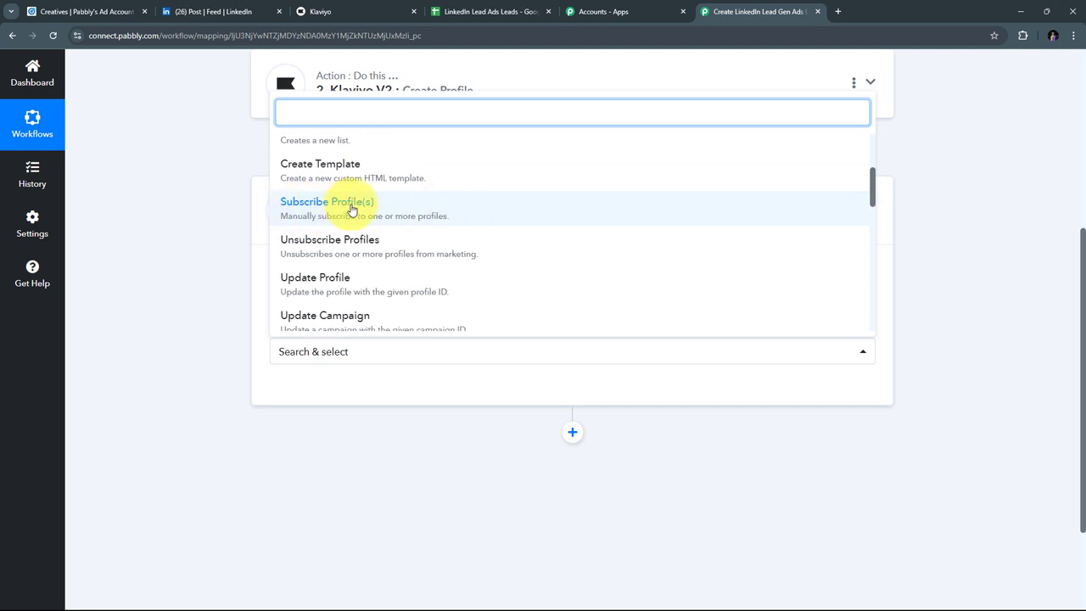
pyautogui.click(361, 211)
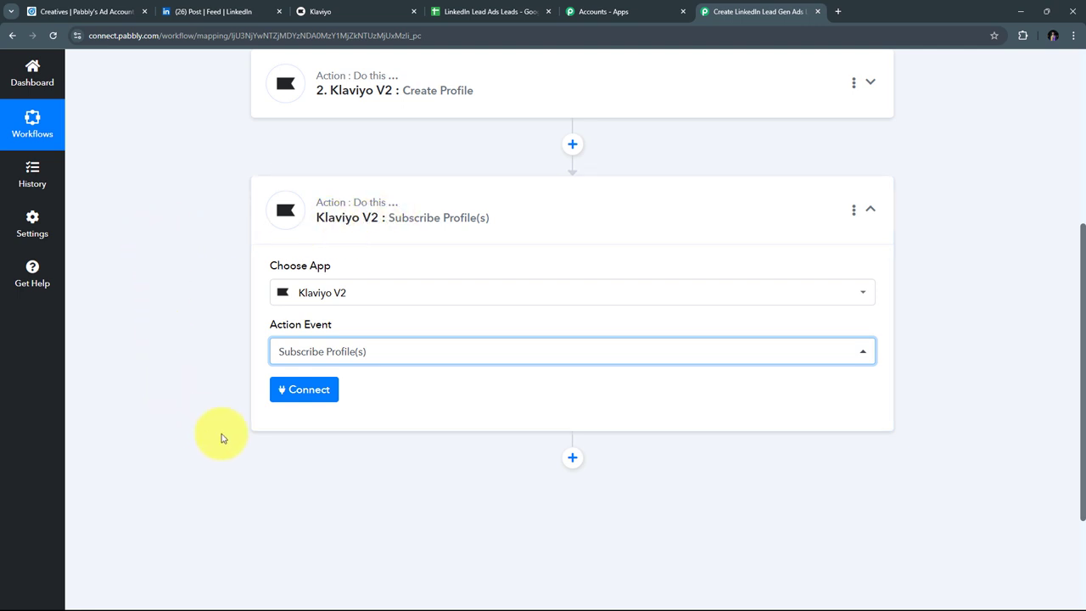
# Step: Connect the Subscribe Profile(s) step through the existing Klaviyo V2 #7 connection
pyautogui.click(299, 389)
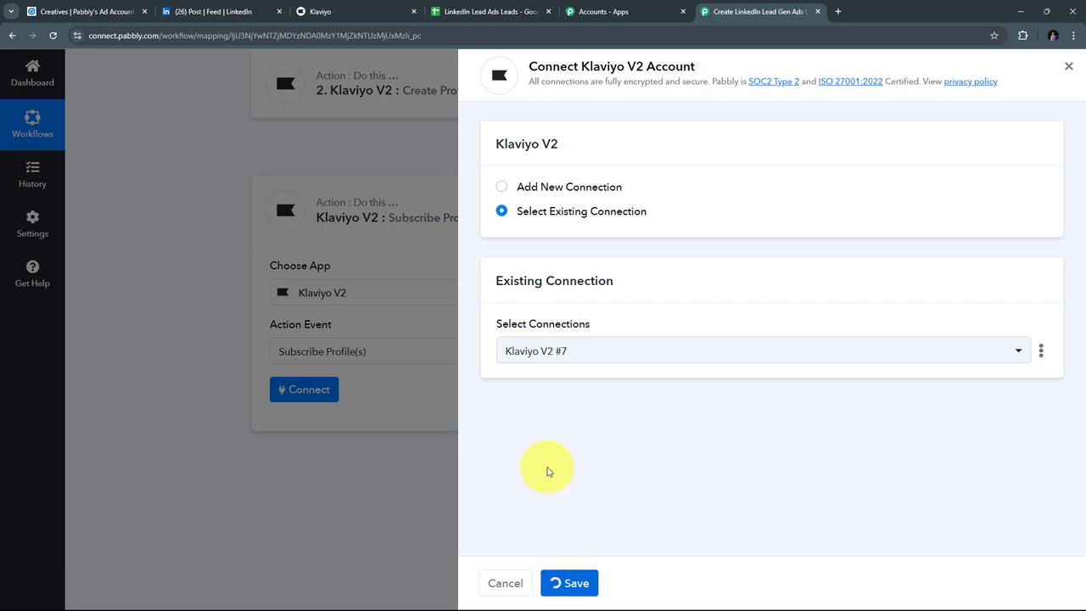
pyautogui.scroll(-1, 512, 261)
pyautogui.scroll(-4, 512, 260)
pyautogui.scroll(3, 512, 260)
pyautogui.scroll(1, 512, 261)
pyautogui.scroll(-1, 513, 261)
pyautogui.scroll(1, 512, 260)
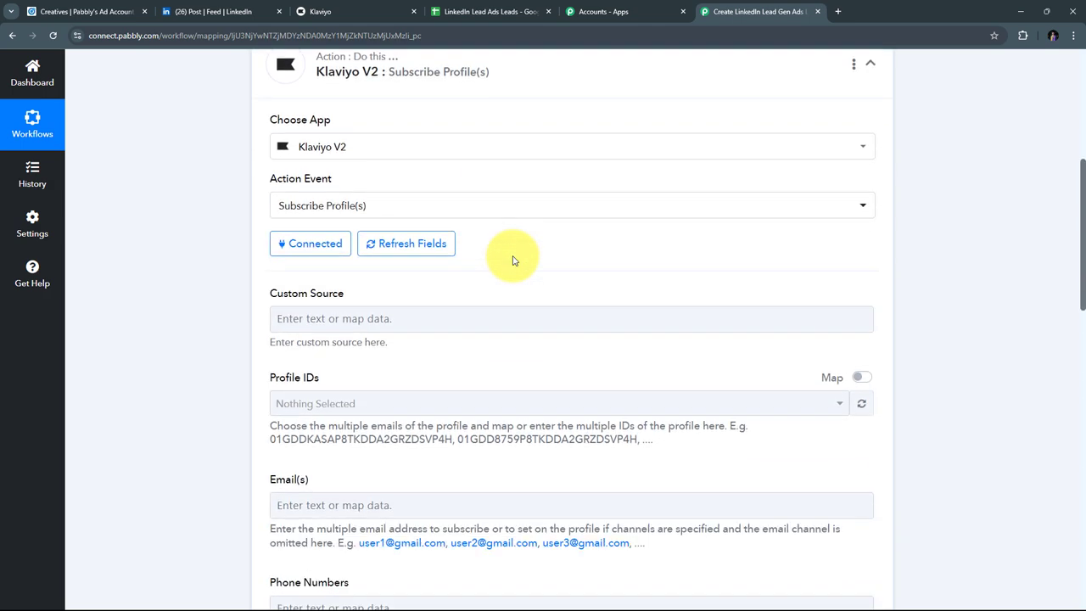
pyautogui.scroll(-1, 512, 261)
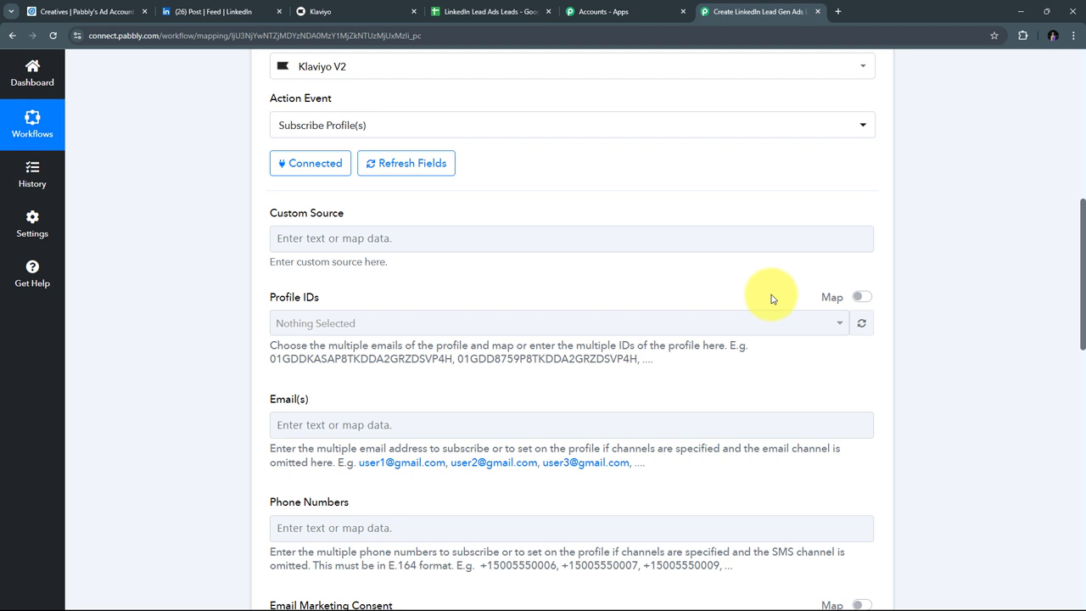
# Step: Turn on mapping for Profile IDs and insert Create Profile's 2. Data Id
pyautogui.click(863, 299)
pyautogui.click(376, 320)
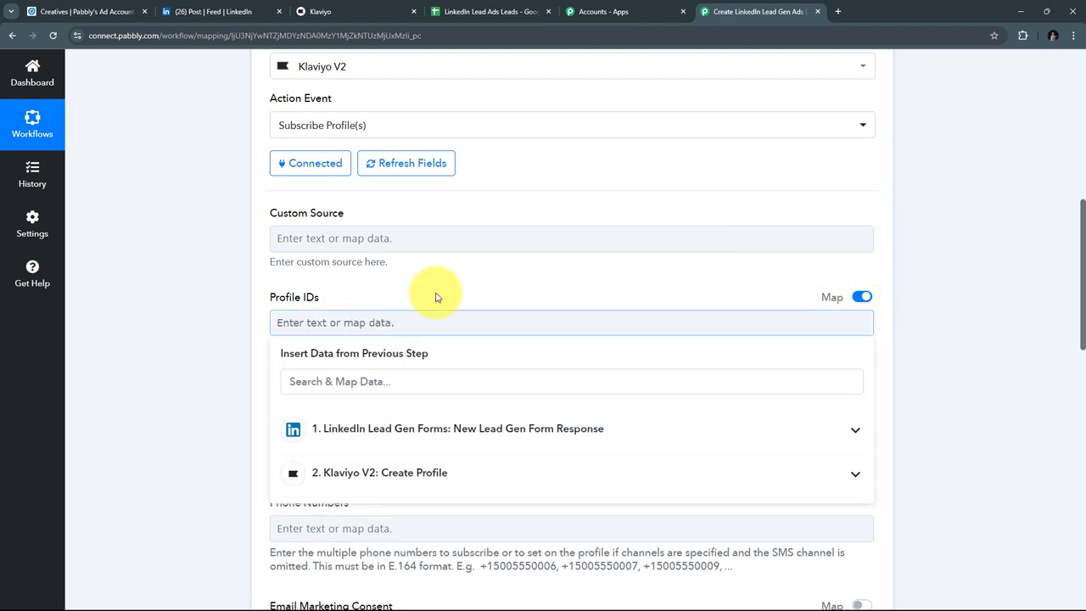
pyautogui.scroll(-1, 517, 254)
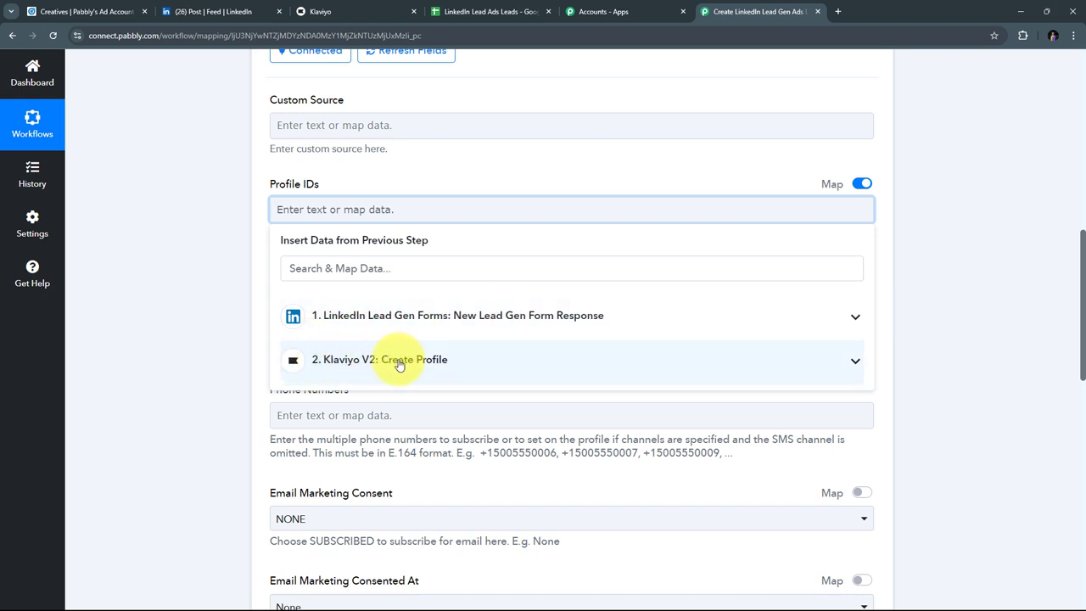
pyautogui.click(399, 363)
pyautogui.scroll(-1, 577, 339)
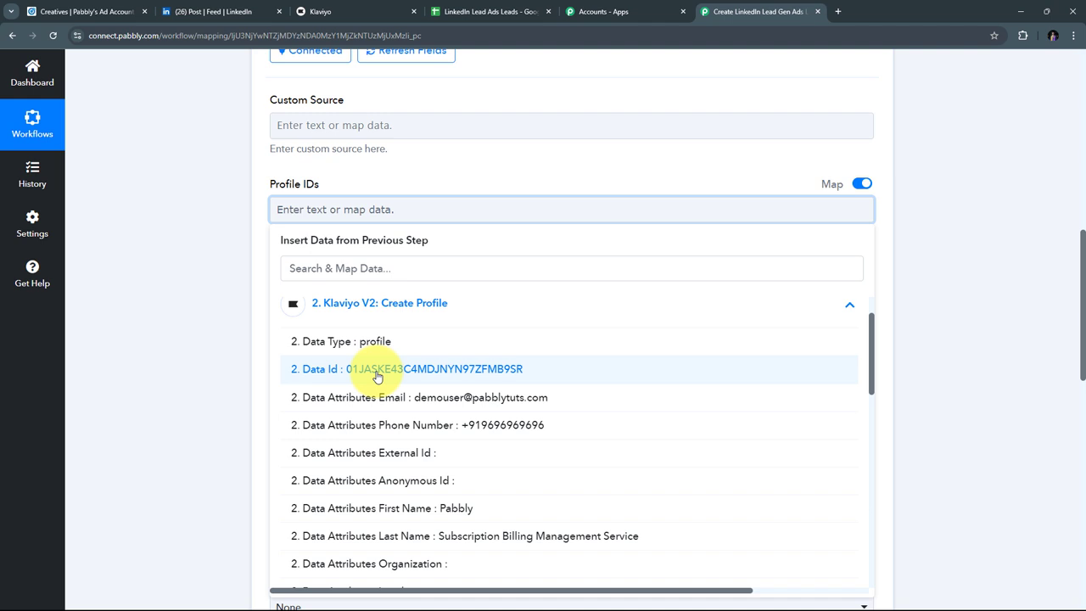
pyautogui.click(425, 377)
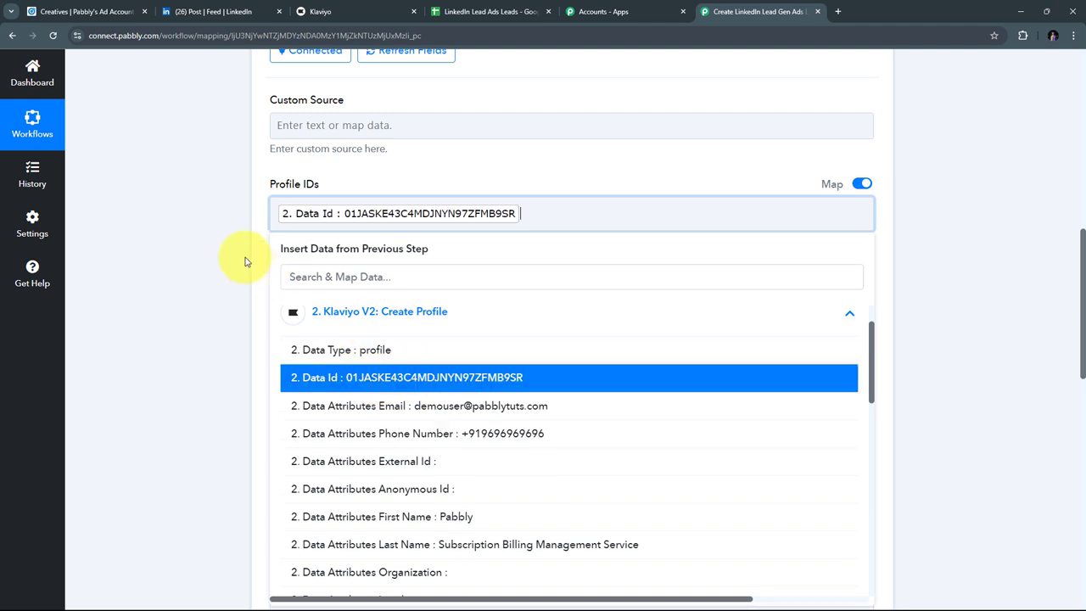
pyautogui.scroll(-1, 365, 242)
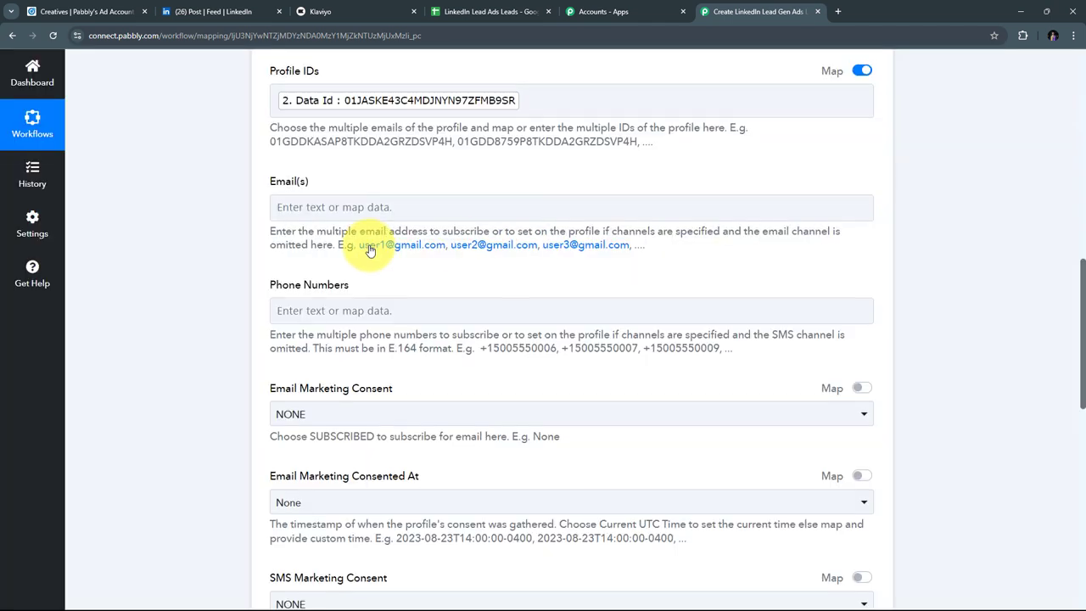
# Step: Map Email(s) to the LinkedIn FormResponse Answers 0 email answer
pyautogui.click(301, 311)
pyautogui.click(293, 208)
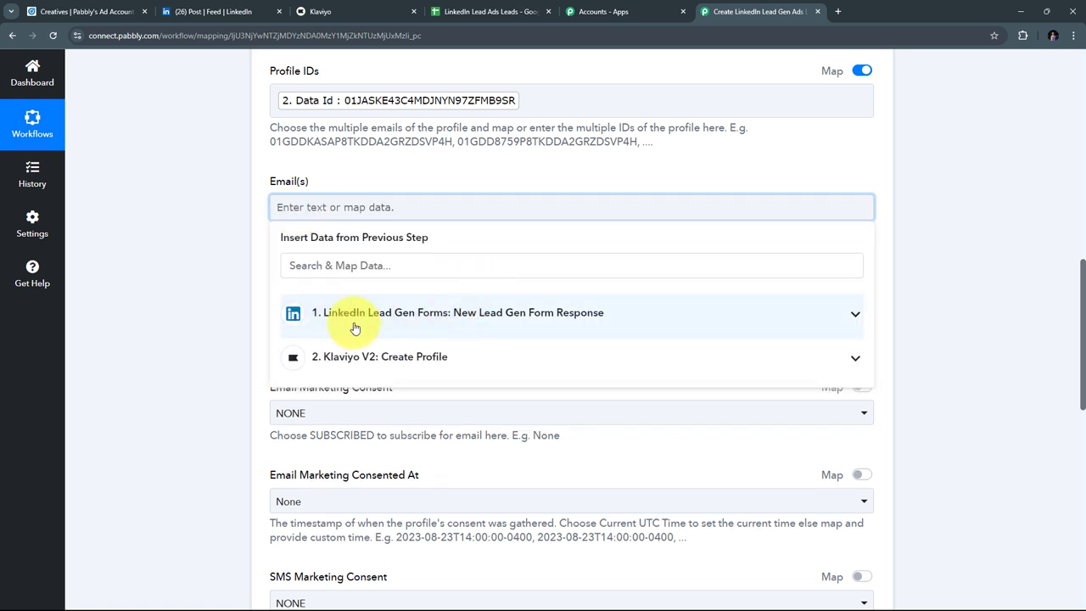
pyautogui.click(455, 320)
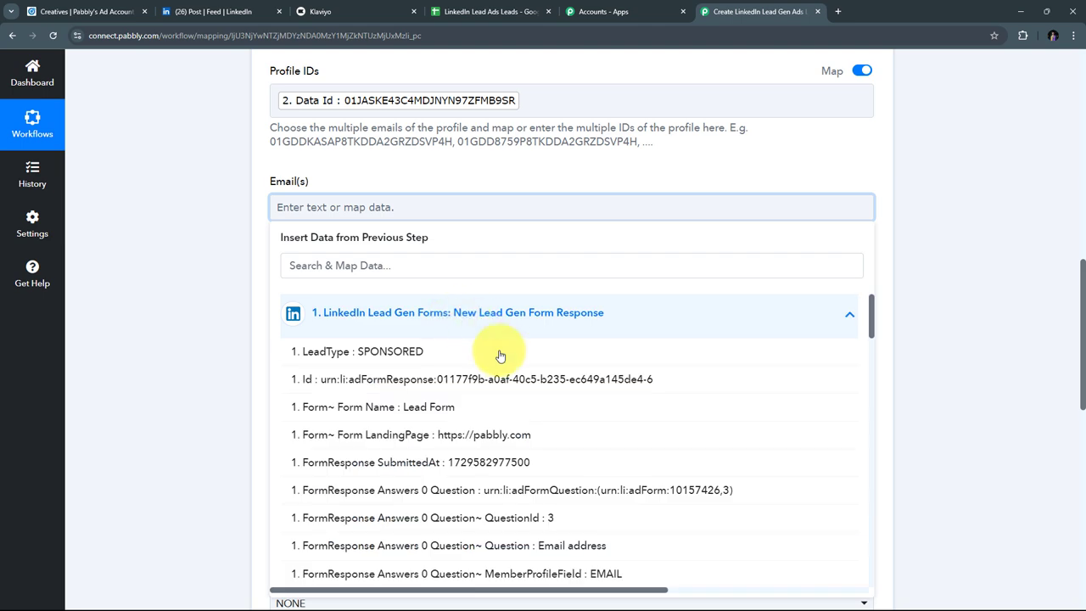
pyautogui.scroll(-5, 449, 365)
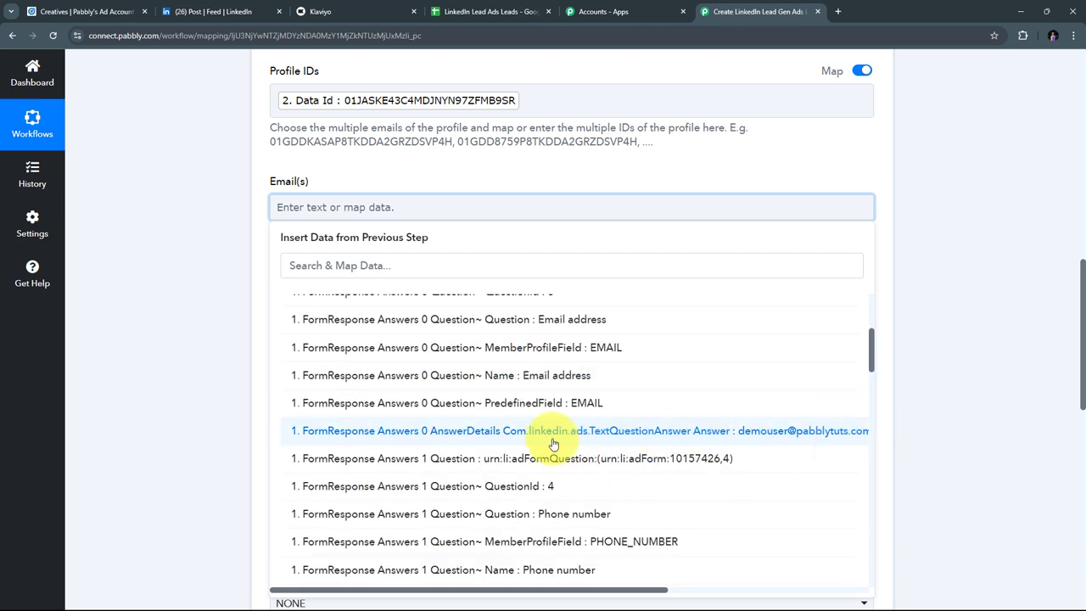
pyautogui.click(668, 431)
pyautogui.click(177, 233)
pyautogui.scroll(-1, 461, 226)
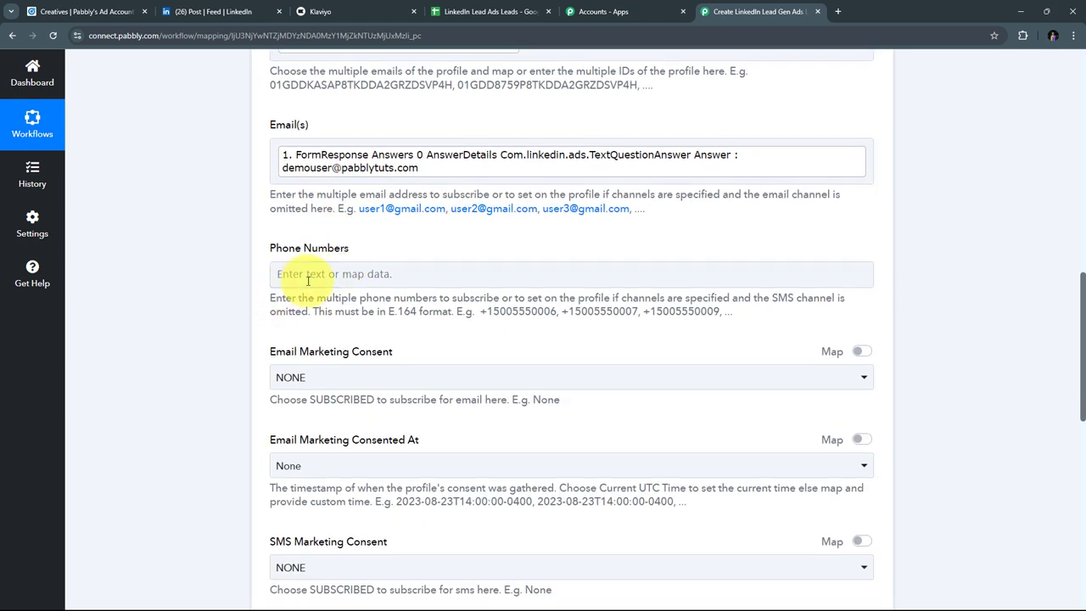
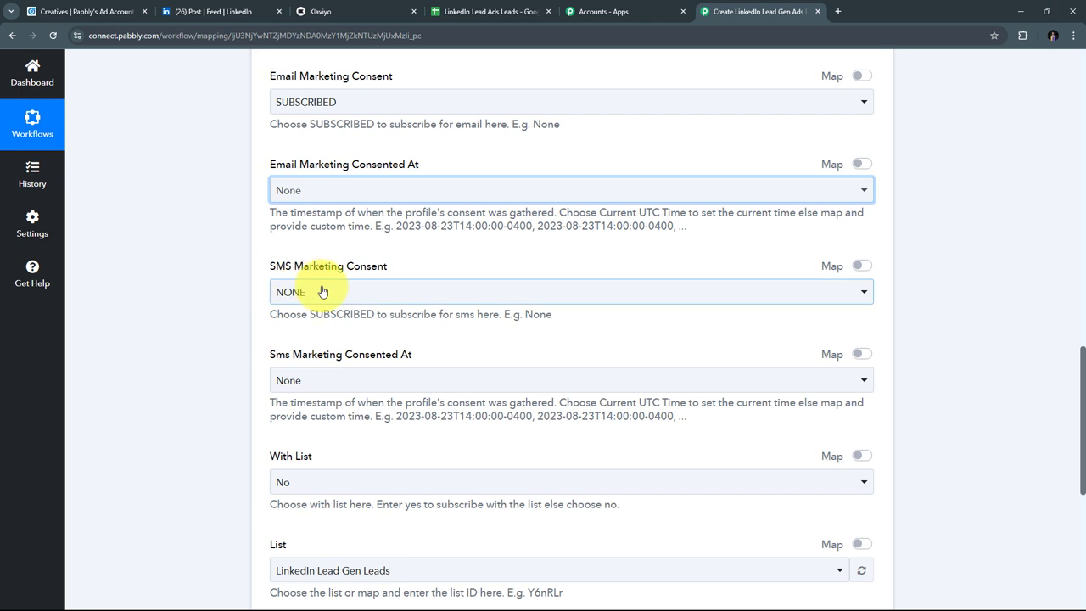
# Step: Keep the Klaviyo step's SMS Marketing Consent at NONE
pyautogui.click(320, 292)
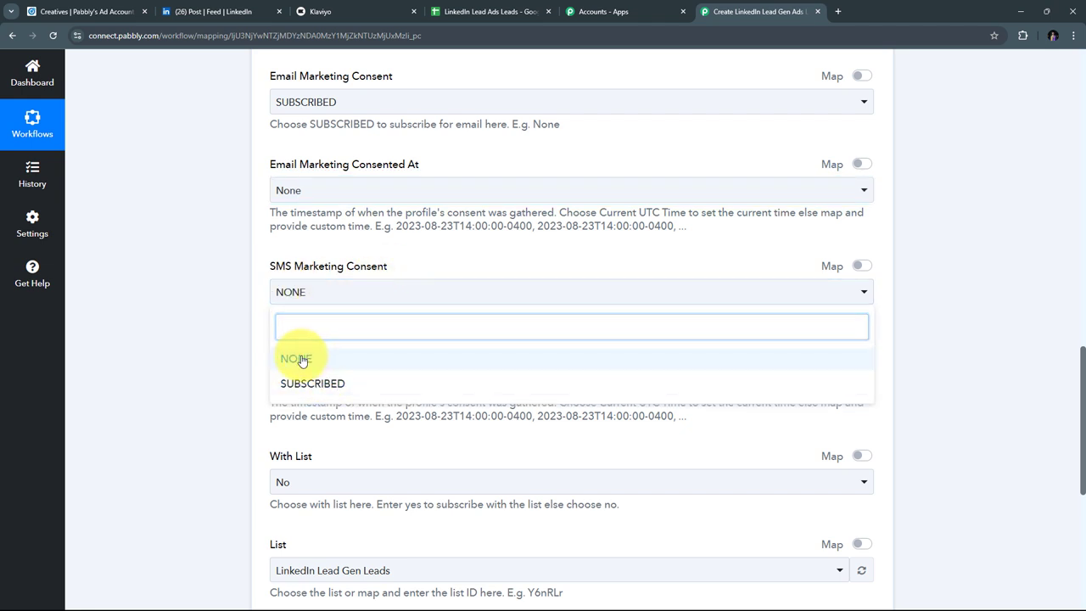
pyautogui.click(299, 360)
pyautogui.scroll(-1, 479, 206)
pyautogui.scroll(-3, 480, 206)
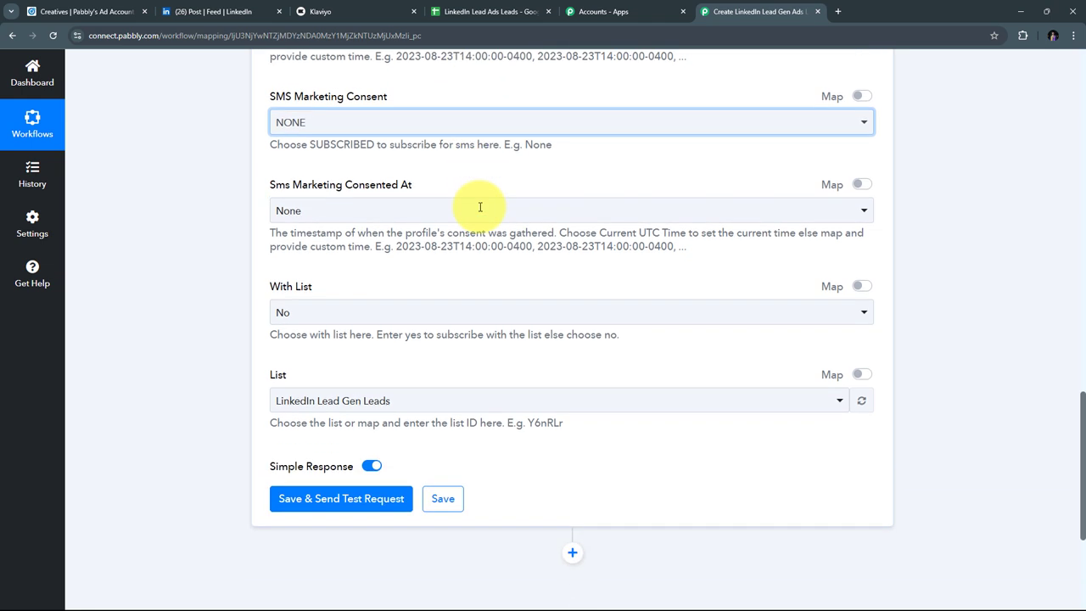
pyautogui.scroll(1, 373, 227)
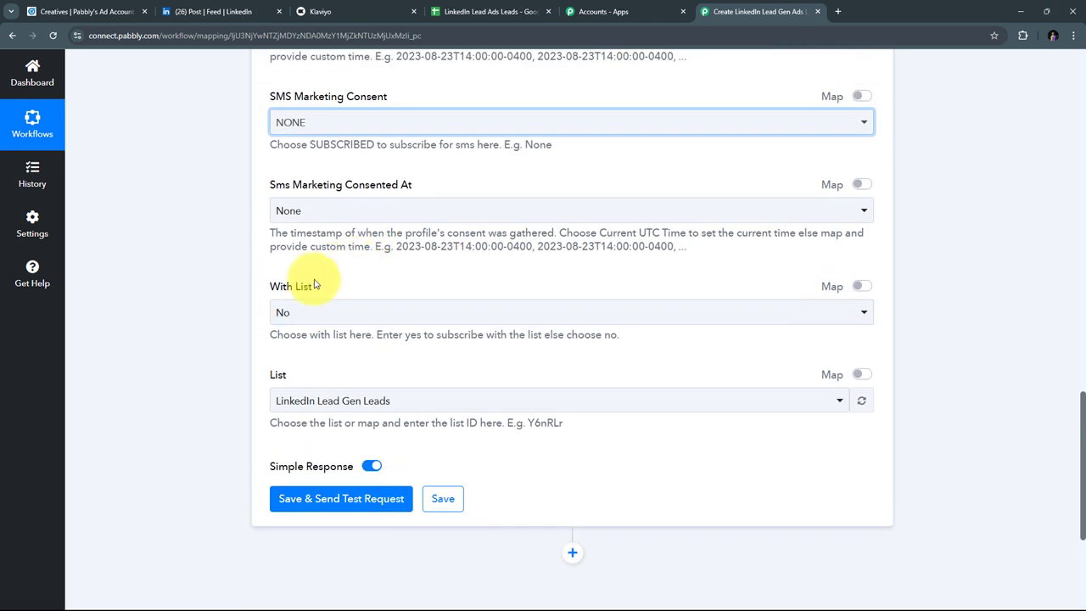
pyautogui.click(283, 303)
# Step: Set With List to Yes, then switch to the Klaviyo tab
pyautogui.click(484, 314)
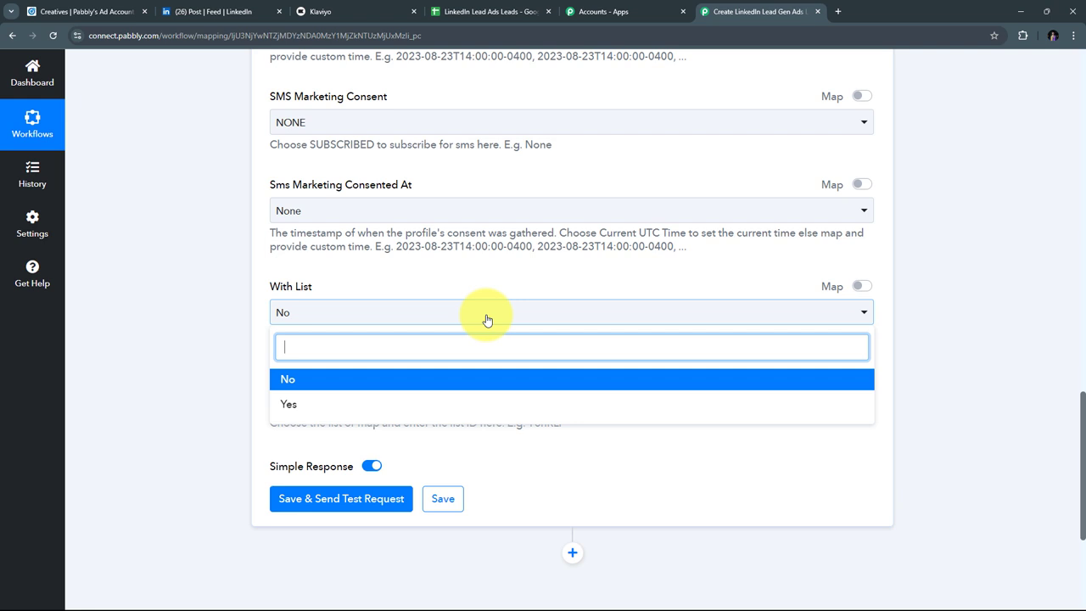
pyautogui.click(288, 406)
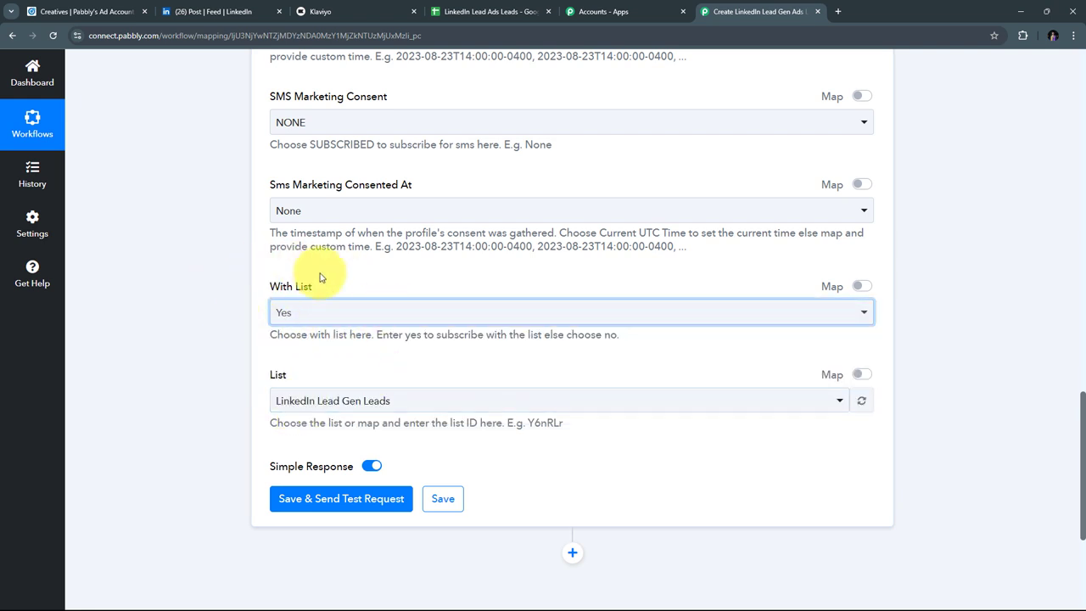
pyautogui.scroll(-2, 538, 273)
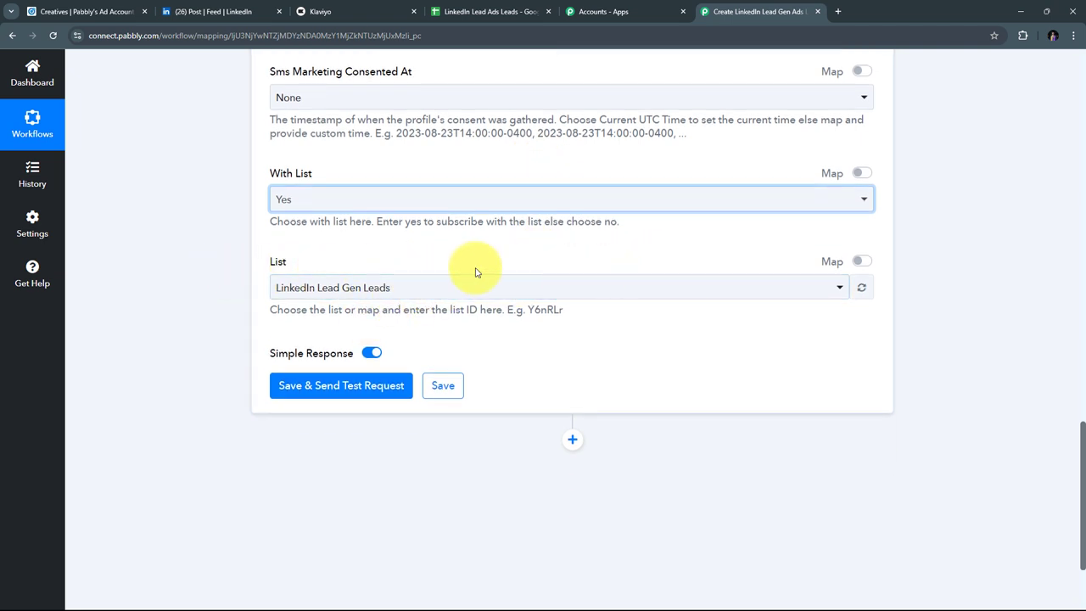
pyautogui.click(304, 22)
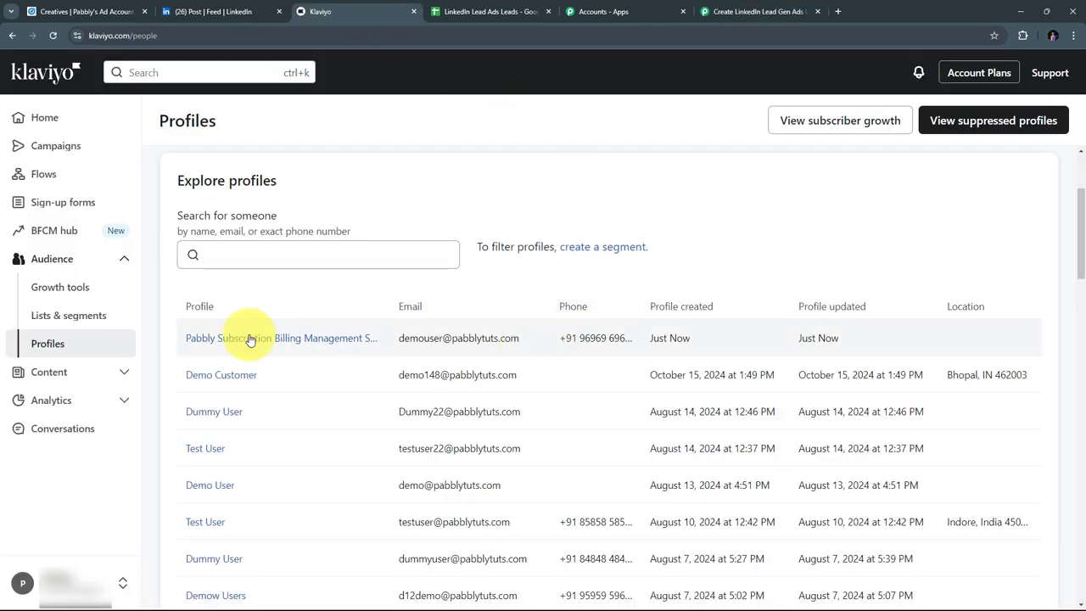
# Step: Confirm Klaviyo's LinkedIn Lead Gen Leads list has 0 members, then return to Pabbly
pyautogui.click(56, 323)
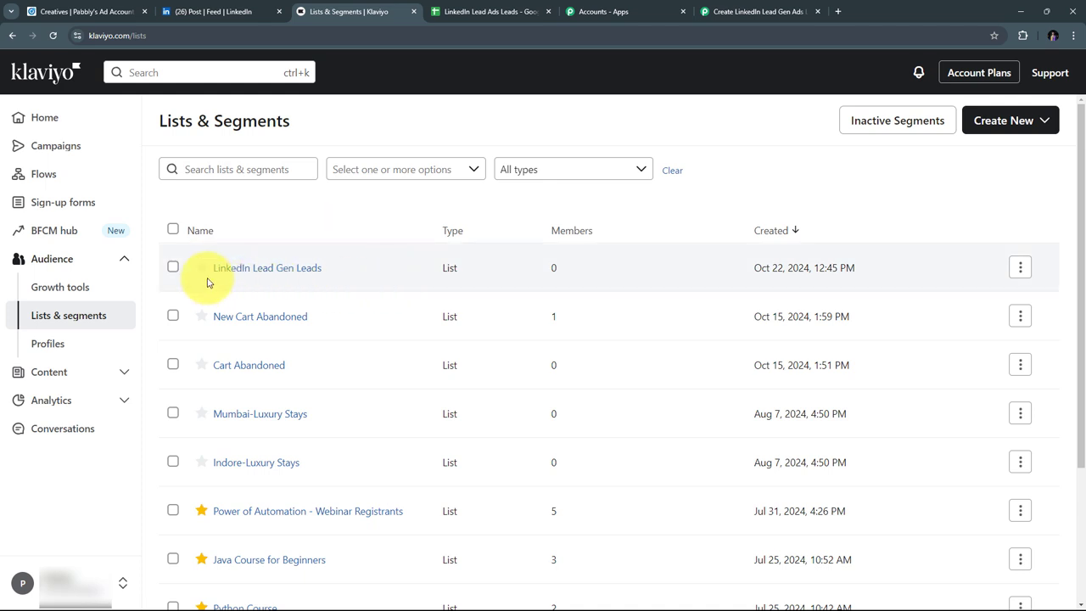
pyautogui.click(255, 270)
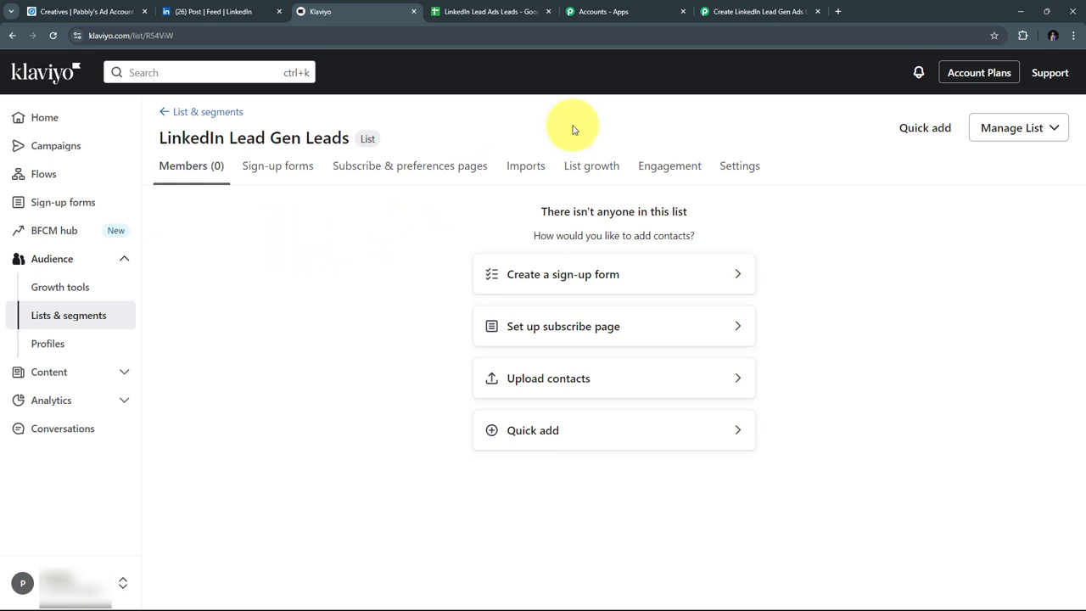
pyautogui.click(735, 12)
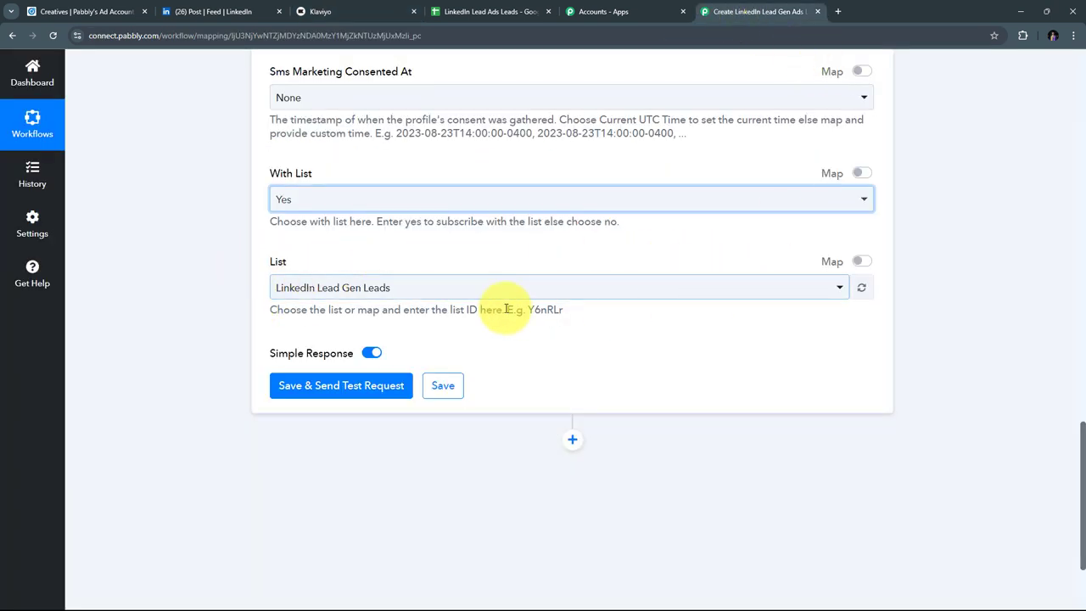
pyautogui.click(591, 284)
pyautogui.scroll(-1, 475, 360)
pyautogui.scroll(1, 475, 364)
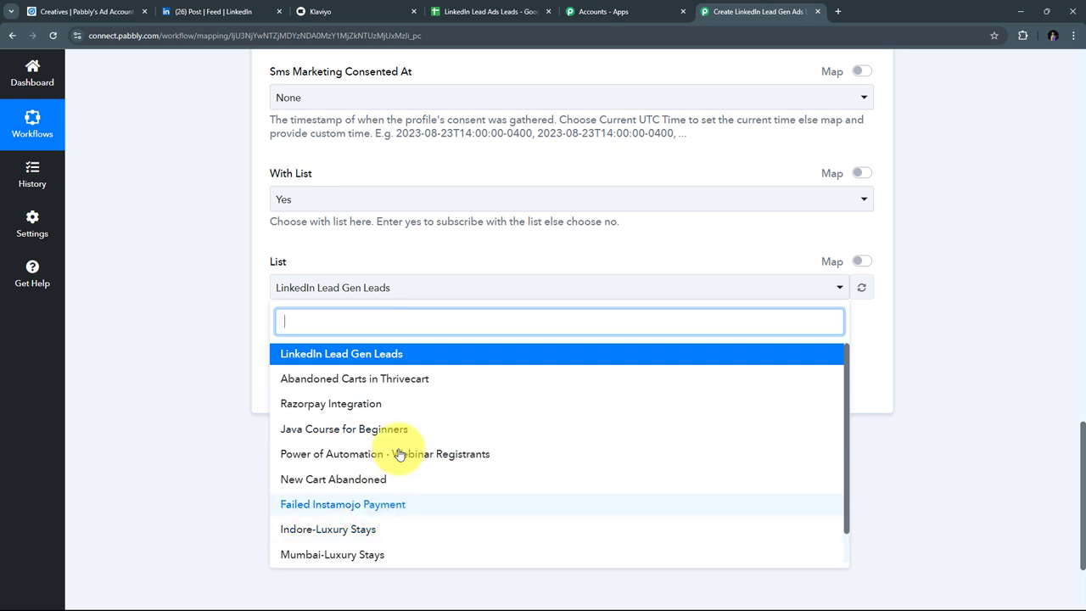
pyautogui.scroll(-1, 484, 417)
pyautogui.scroll(1, 293, 377)
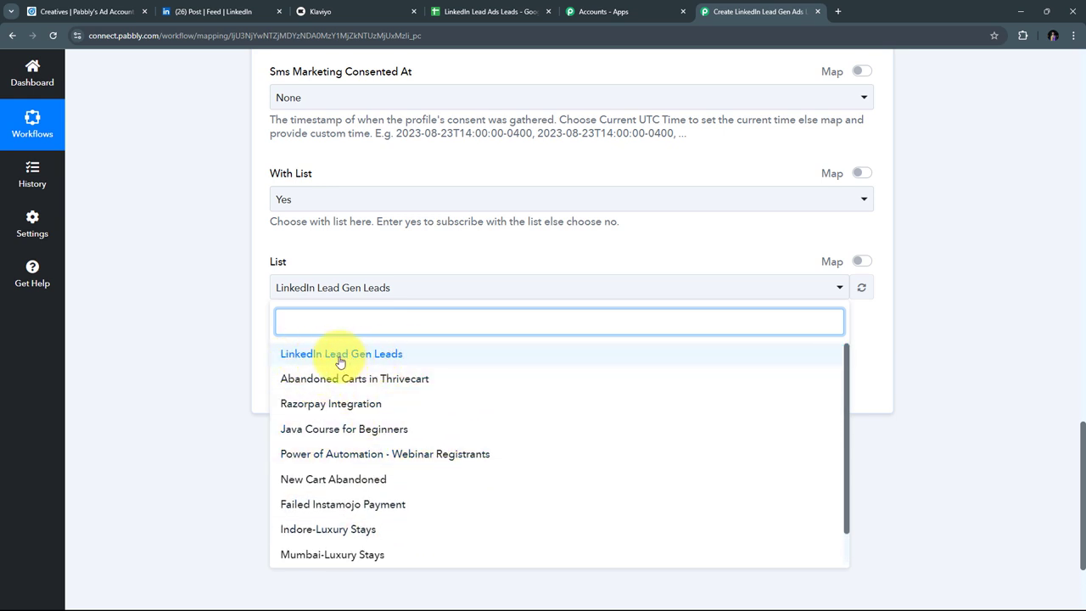
pyautogui.click(388, 356)
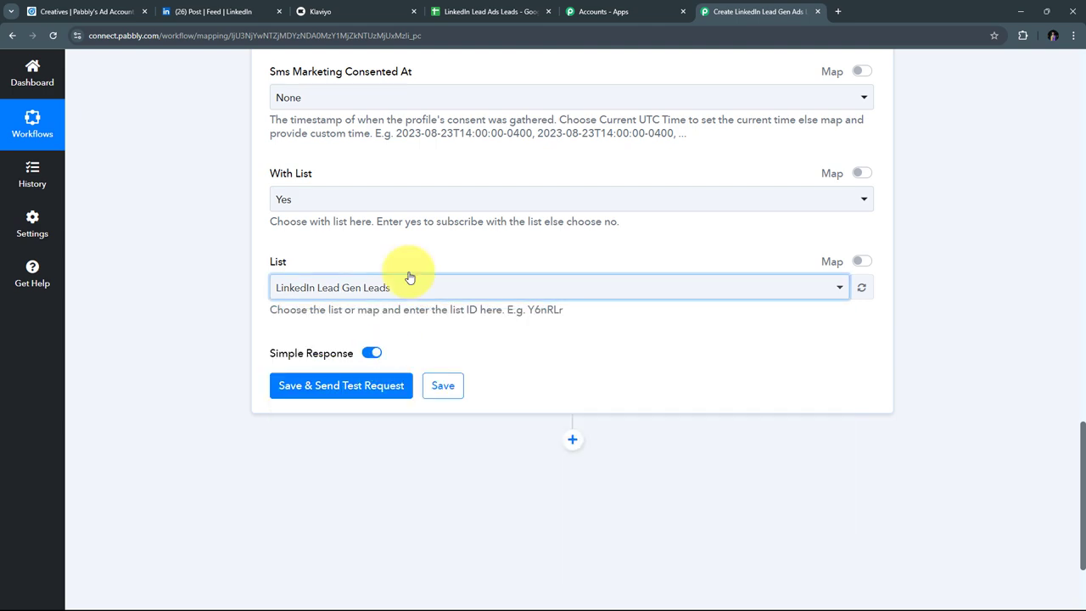
pyautogui.scroll(5, 486, 270)
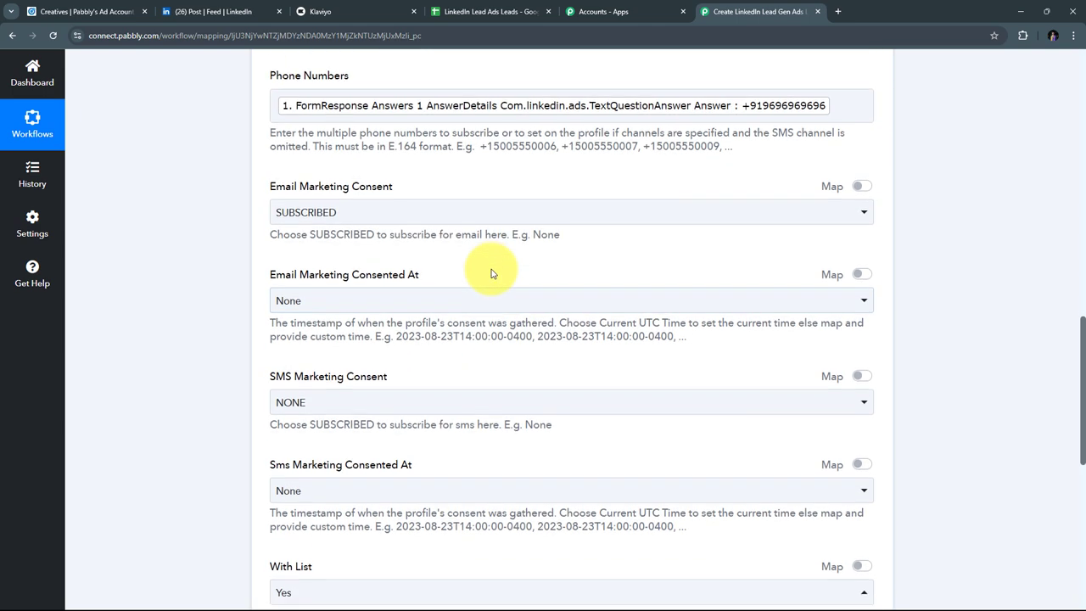
pyautogui.scroll(-4, 490, 271)
pyautogui.scroll(-3, 500, 273)
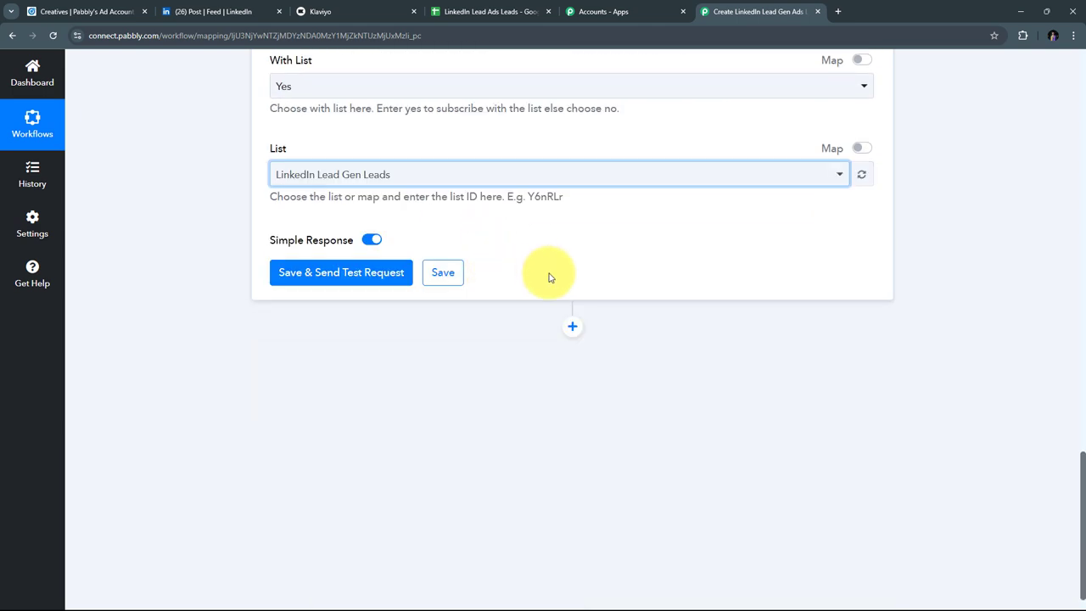
# Step: Save the Klaviyo step, send a test request (status 202), then open Klaviyo to check the list
pyautogui.click(336, 273)
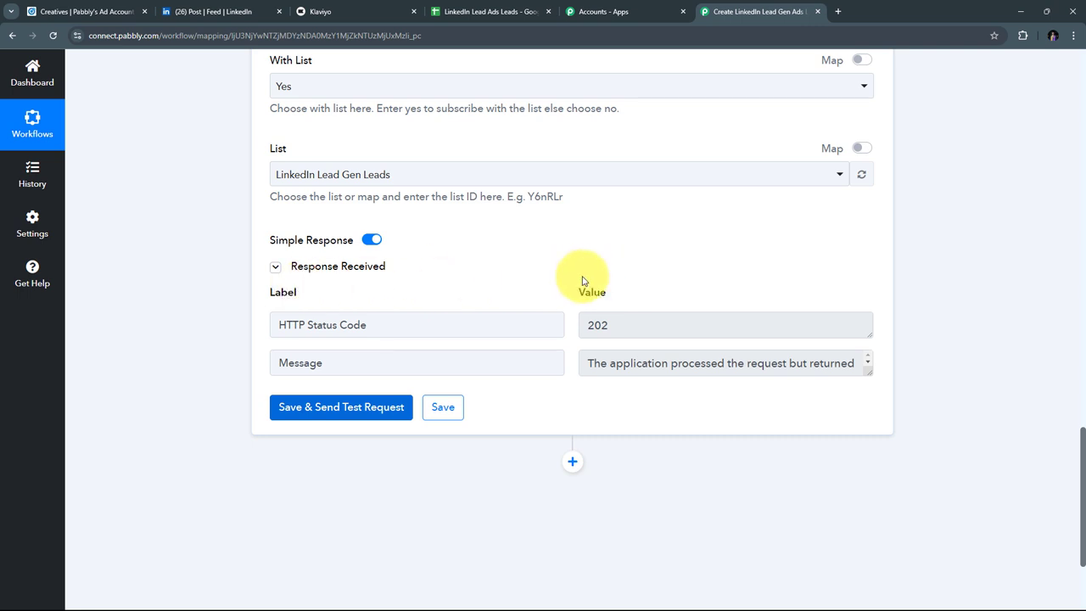
pyautogui.click(362, 17)
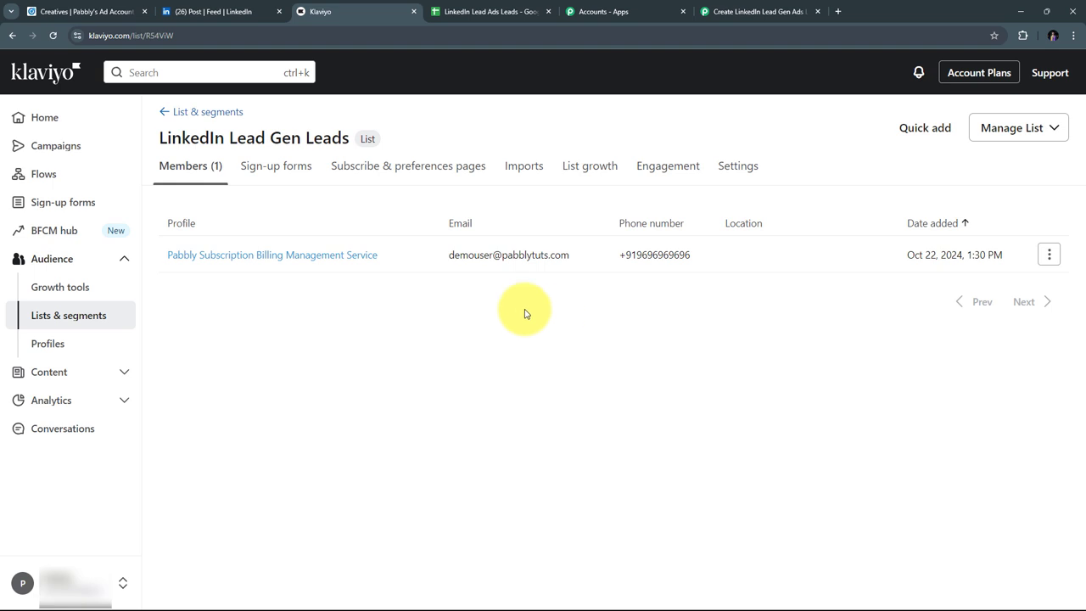
# Step: Return to the Pabbly workflow and review the Klaviyo step's 202 test response
pyautogui.click(742, 12)
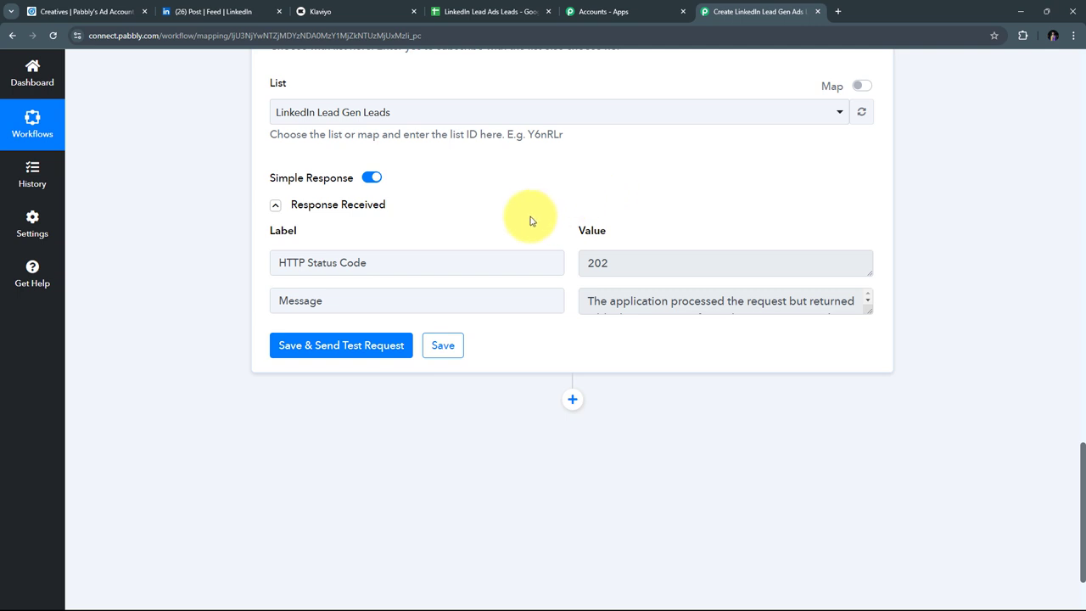
pyautogui.scroll(-2, 712, 200)
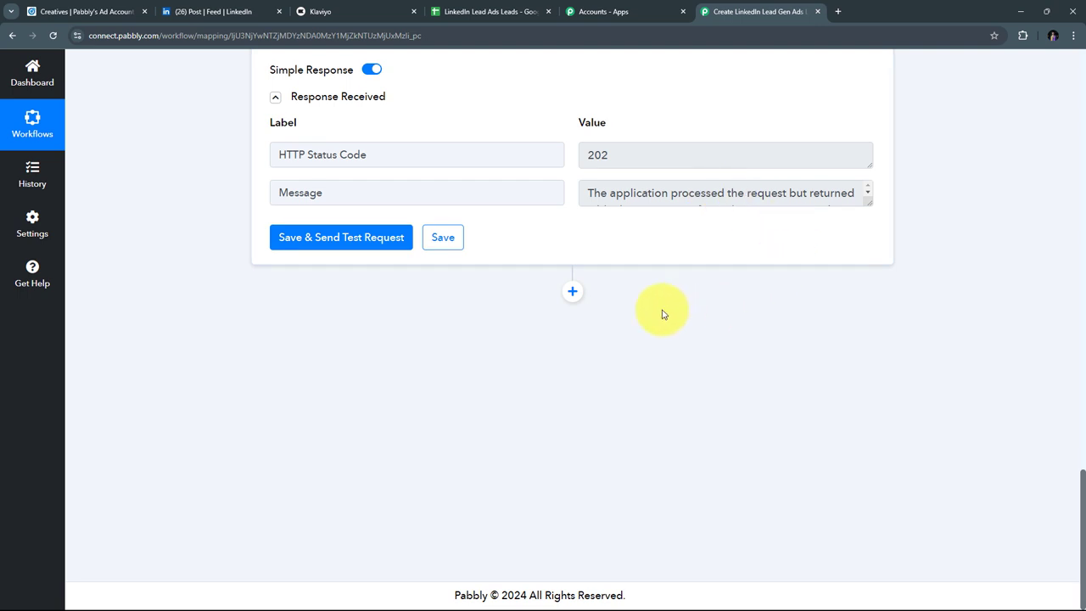
# Step: Add a Google Sheets step after Klaviyo with the Add New Row action event
pyautogui.click(572, 293)
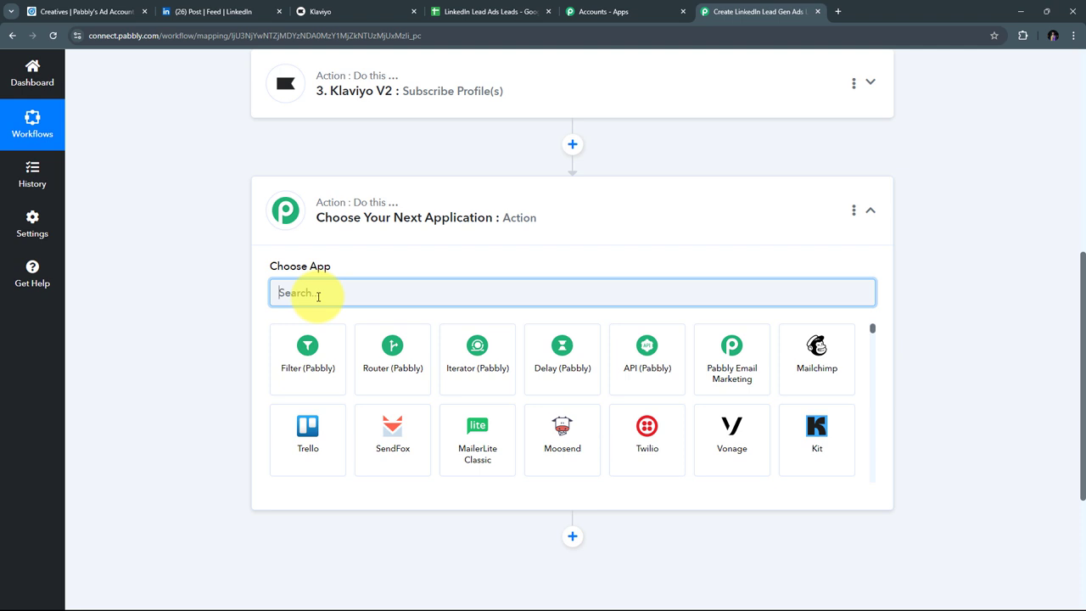
pyautogui.write('Goo')
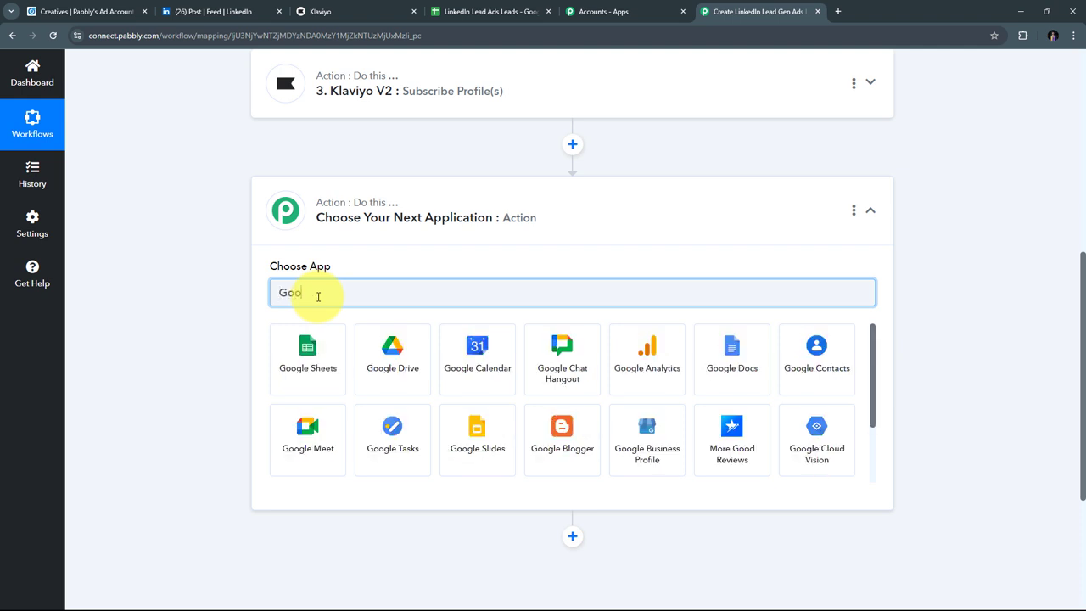
pyautogui.write('gle She')
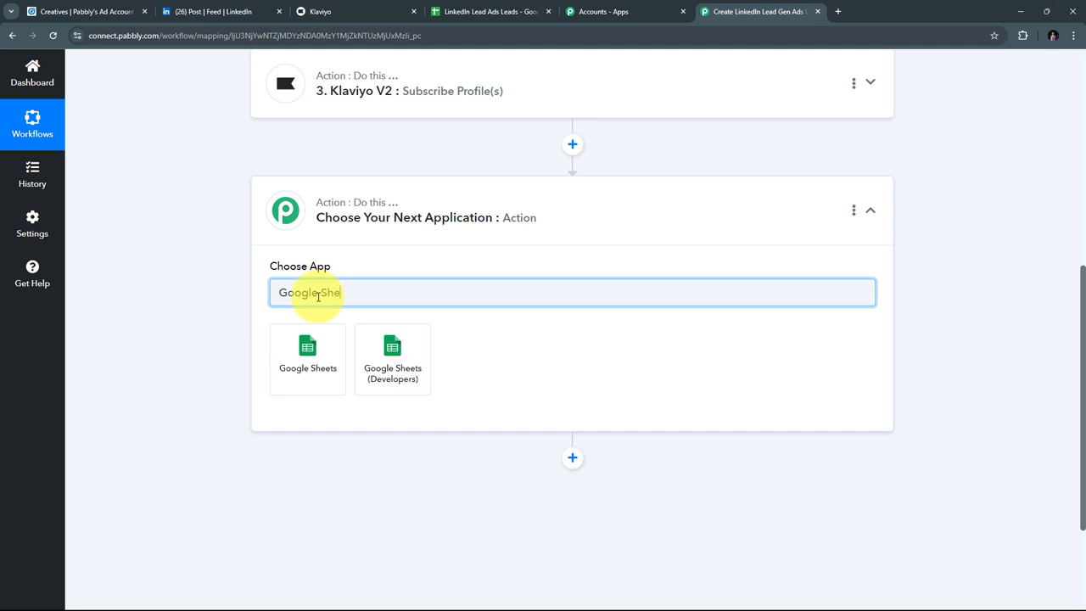
pyautogui.write('ets')
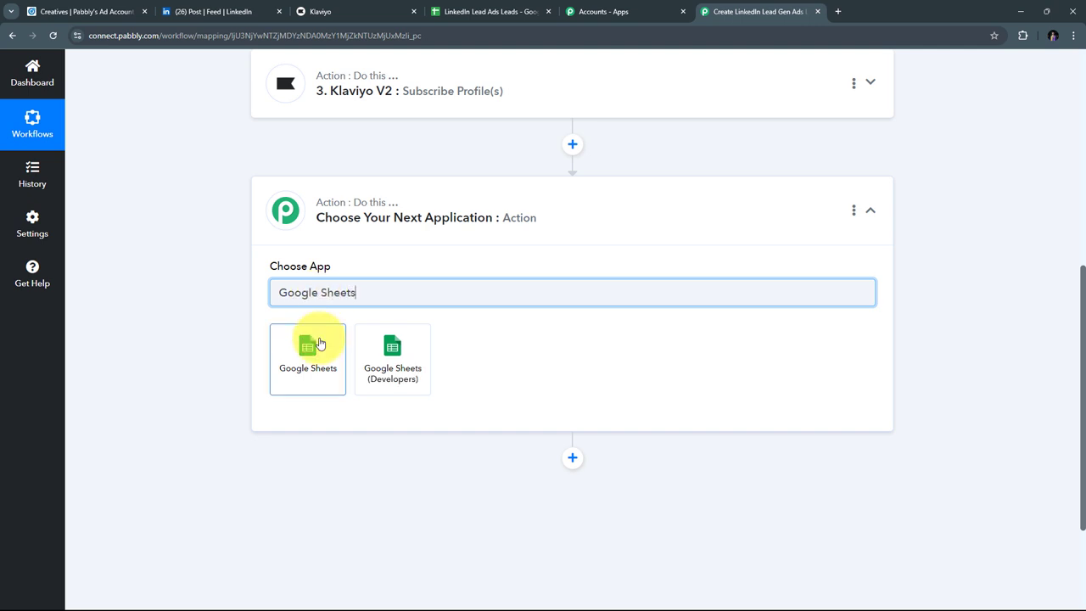
pyautogui.click(314, 353)
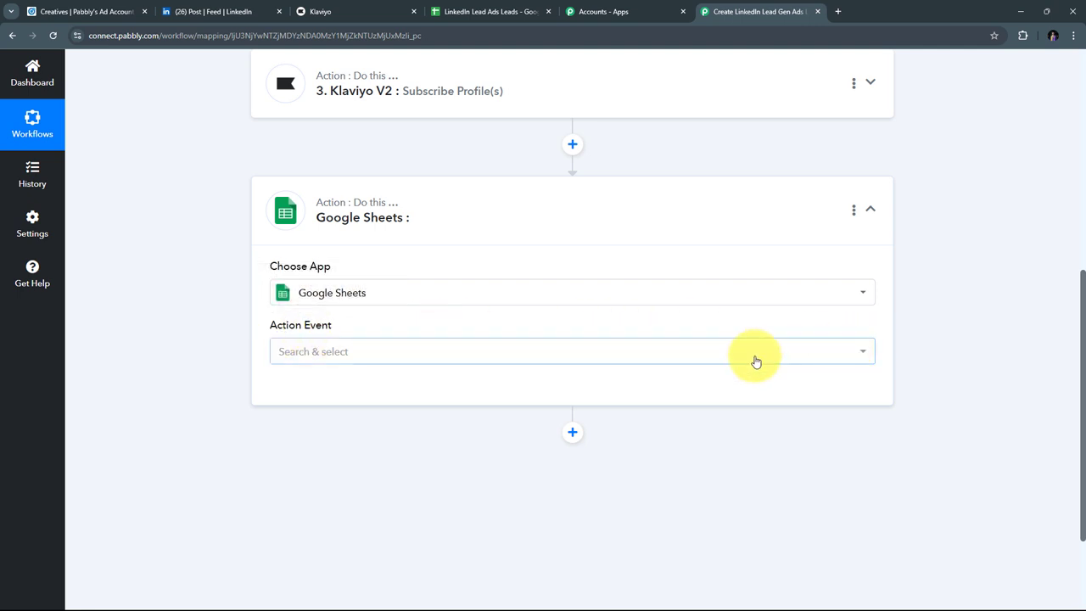
pyautogui.click(582, 355)
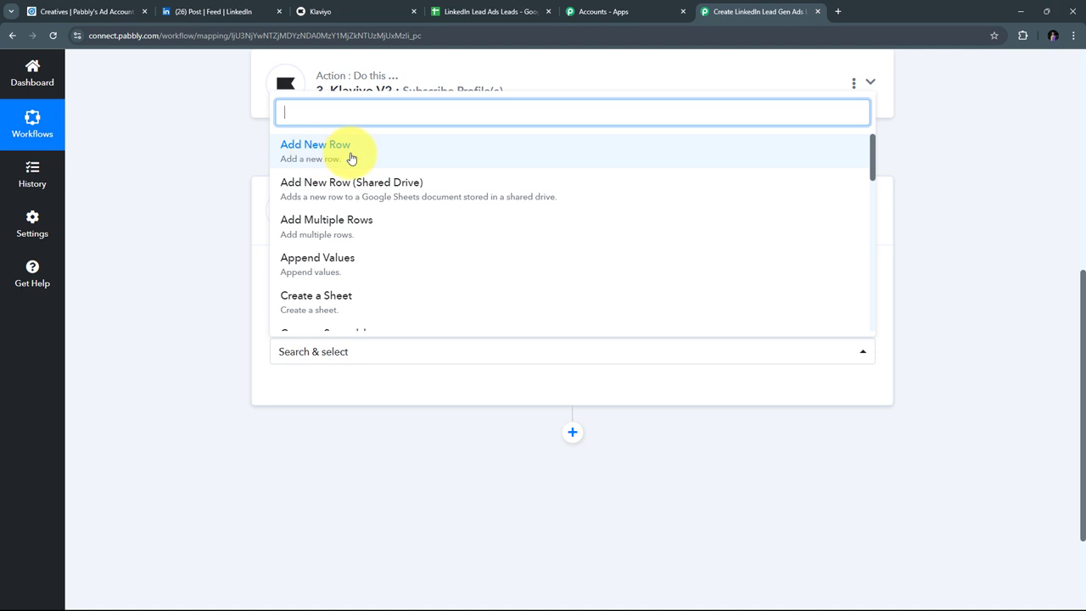
pyautogui.click(352, 159)
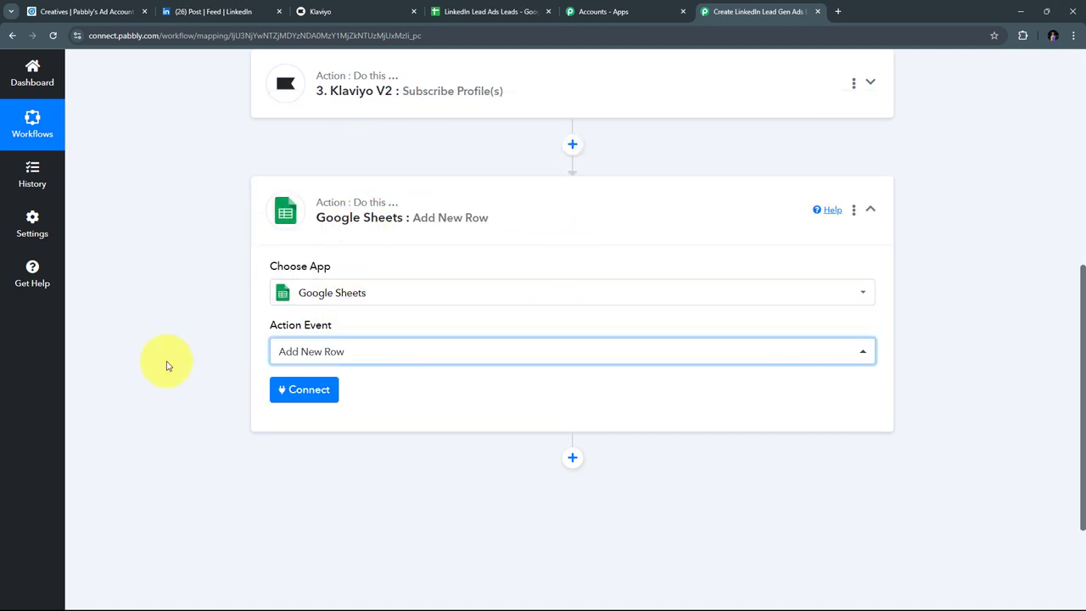
pyautogui.click(303, 395)
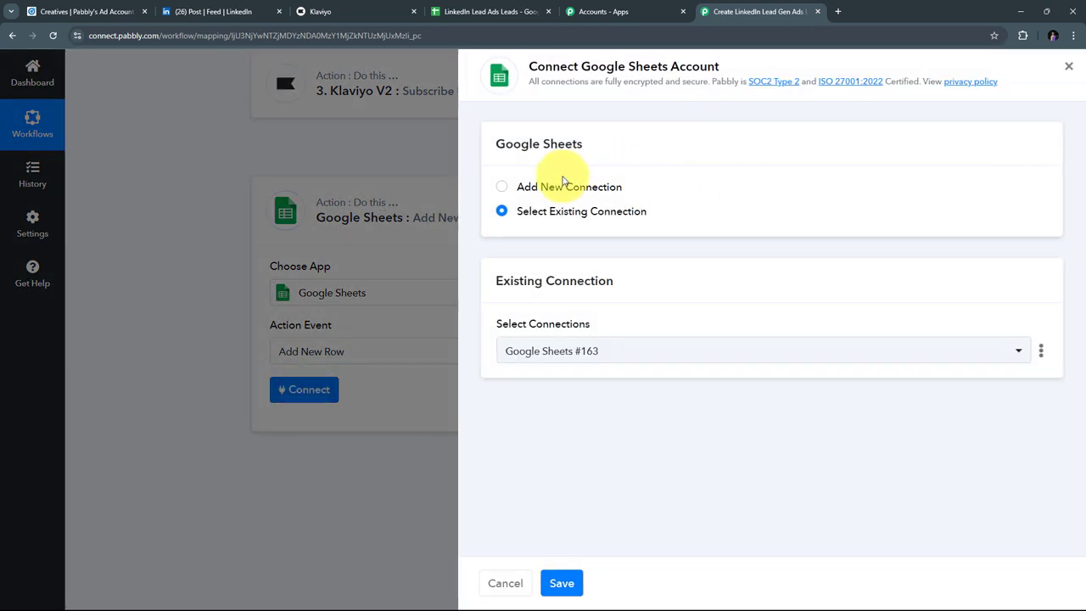
# Step: Create a new Google Sheets connection by signing in with the Google account
pyautogui.click(530, 187)
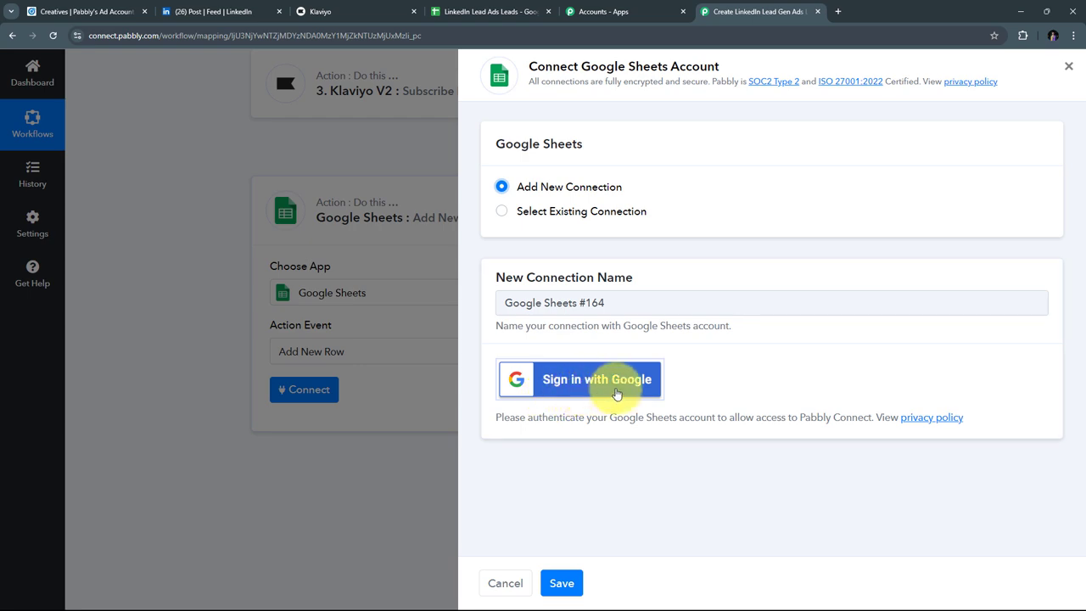
pyautogui.click(574, 381)
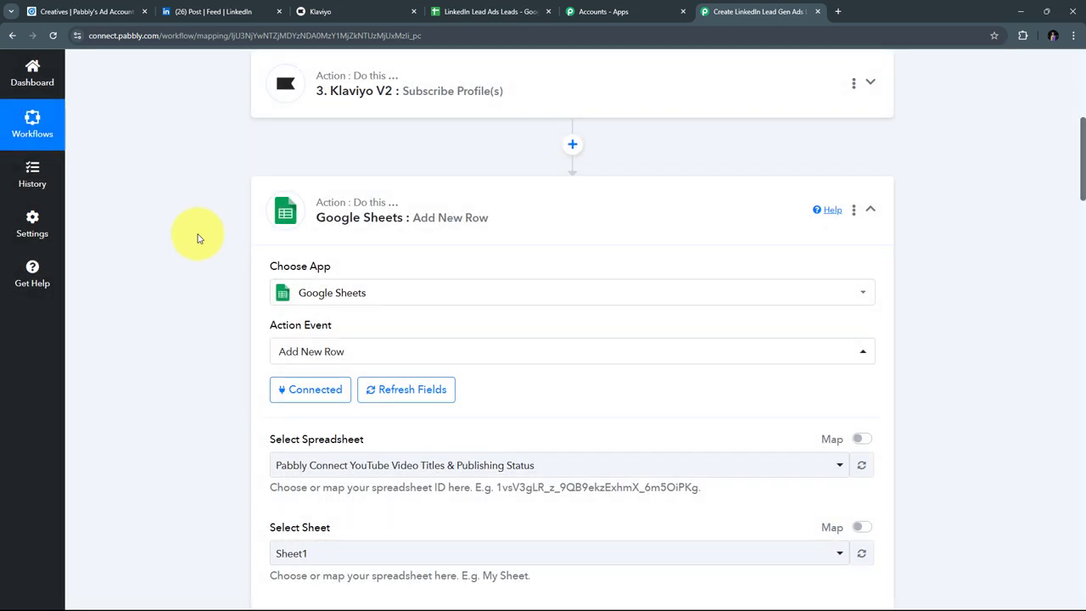
# Step: Review the LinkedIn Lead Ads Leads spreadsheet's columns, then return to the workflow
pyautogui.scroll(-2, 509, 231)
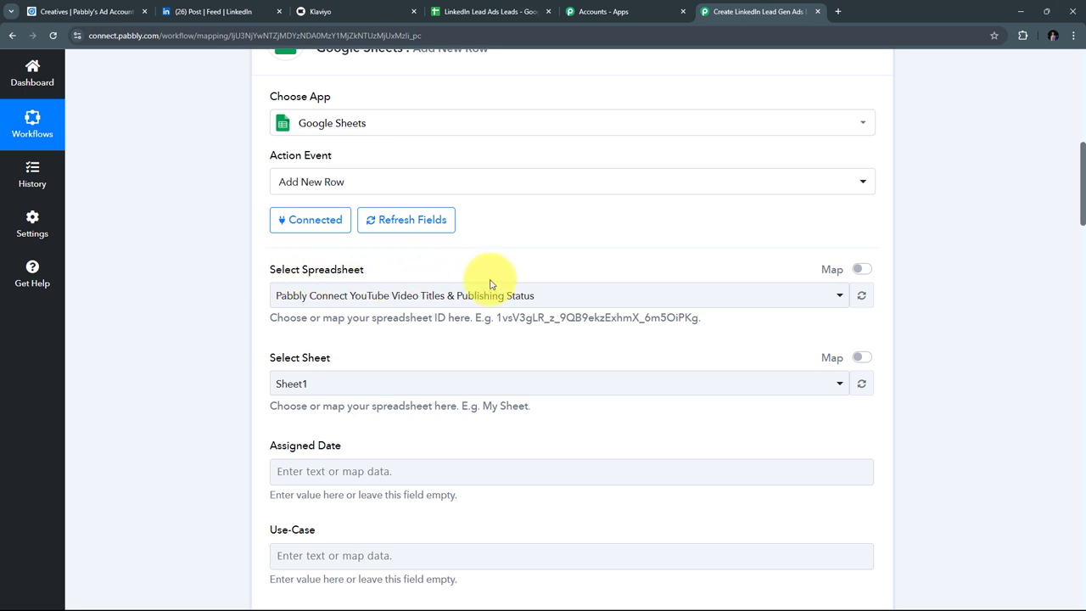
pyautogui.click(485, 12)
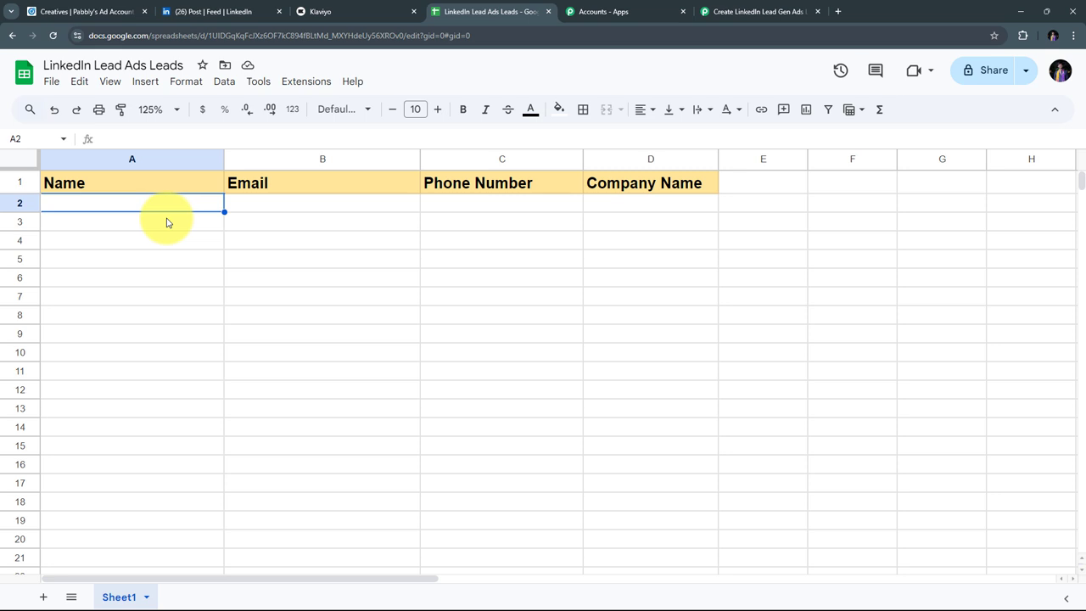
pyautogui.click(726, 10)
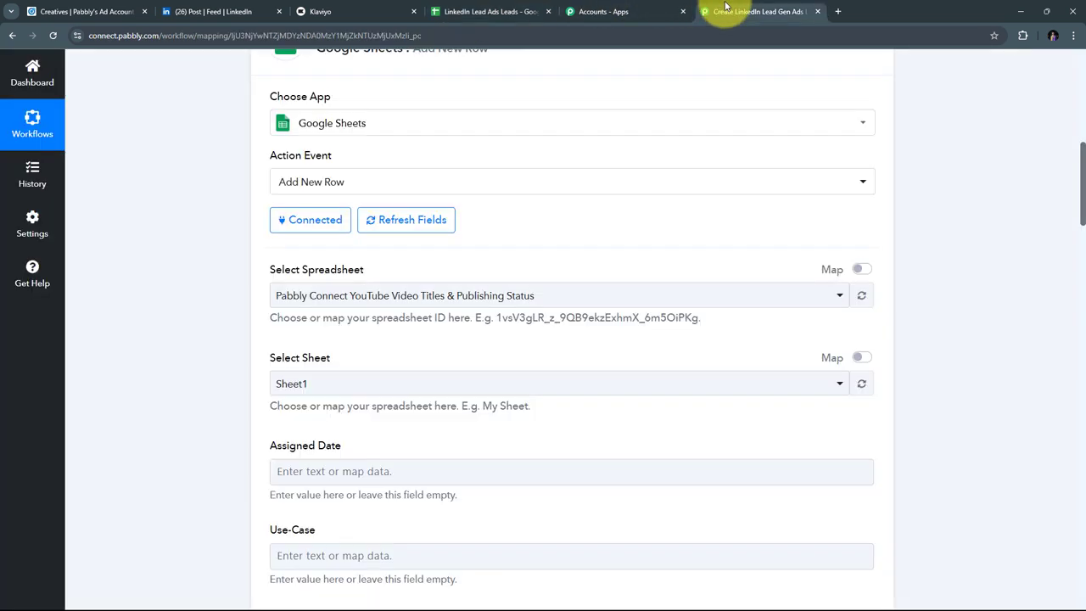
# Step: Select LinkedIn Lead Ads Leads as the Google Sheets step's spreadsheet
pyautogui.scroll(-1, 425, 246)
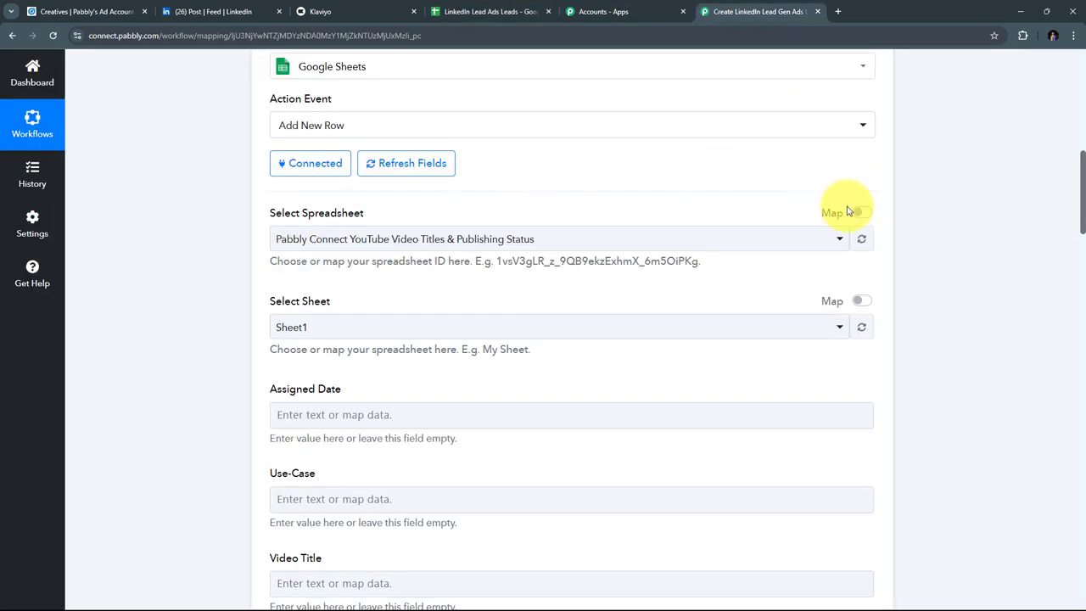
pyautogui.click(625, 240)
pyautogui.scroll(-2, 543, 342)
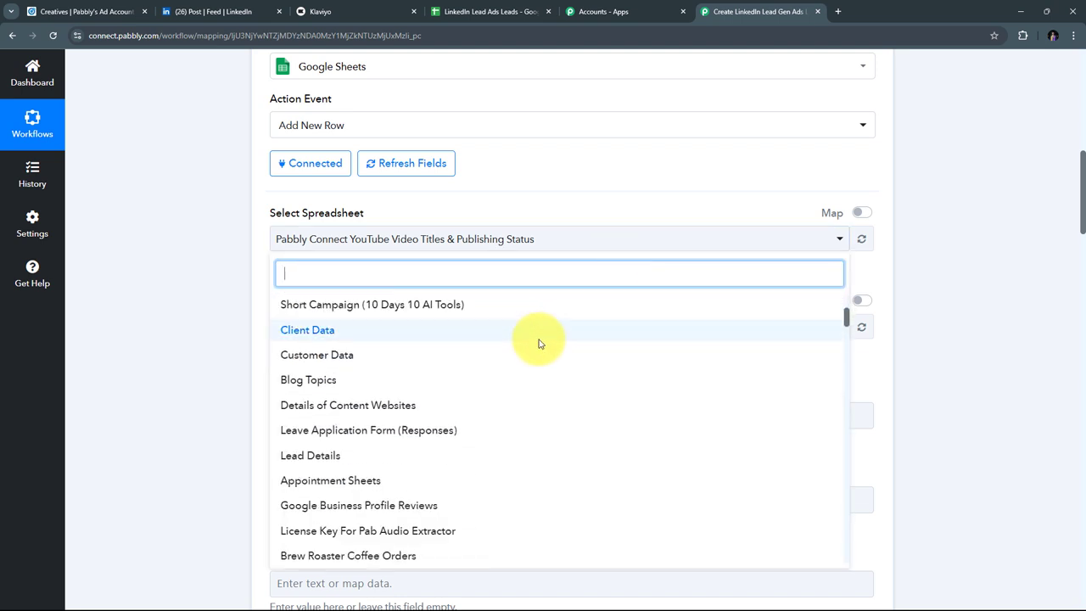
pyautogui.scroll(-1, 540, 344)
pyautogui.scroll(5, 540, 344)
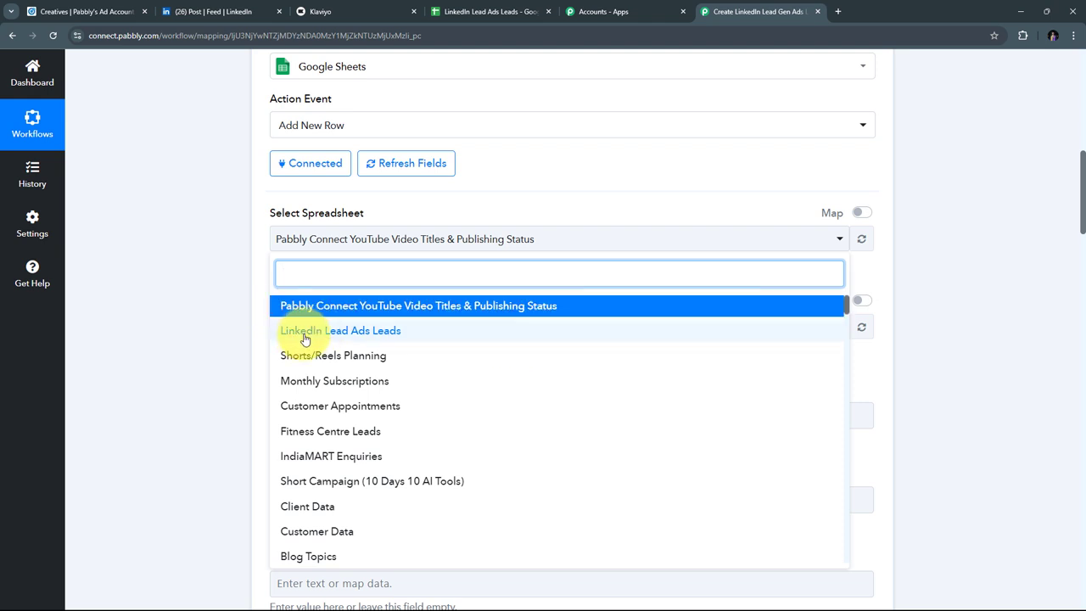
pyautogui.click(391, 335)
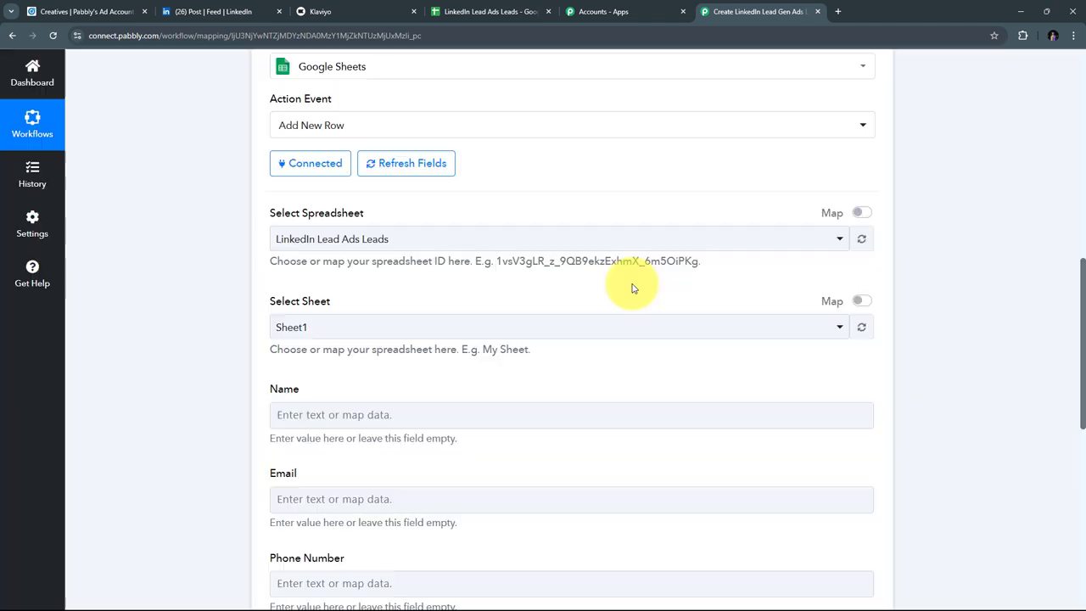
pyautogui.scroll(-2, 632, 289)
# Step: Map the lead form's first and last name answers into the Name field
pyautogui.scroll(-2, 632, 288)
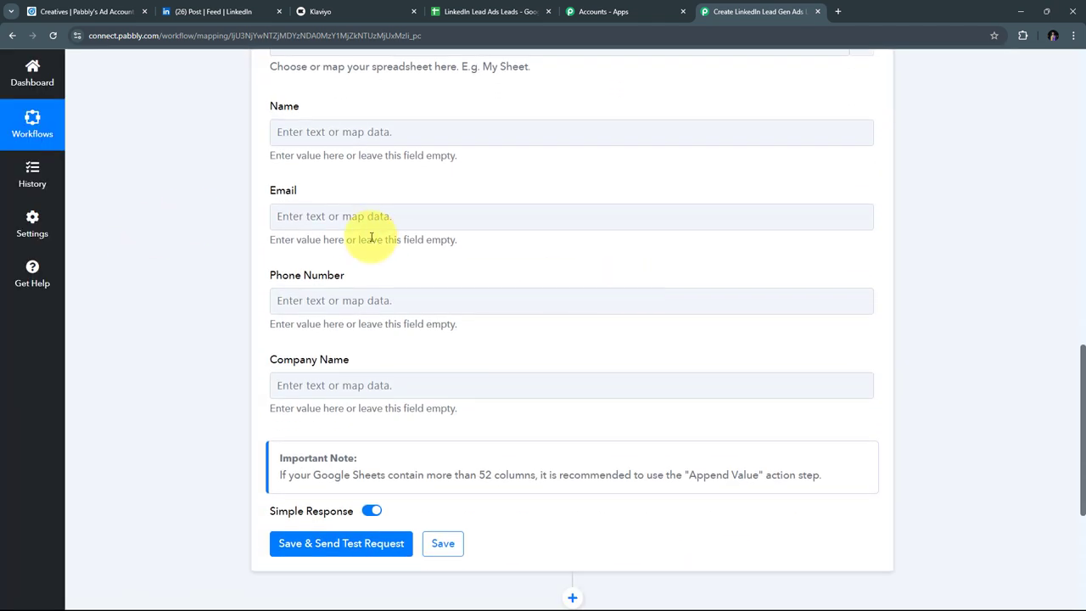
pyautogui.scroll(2, 373, 229)
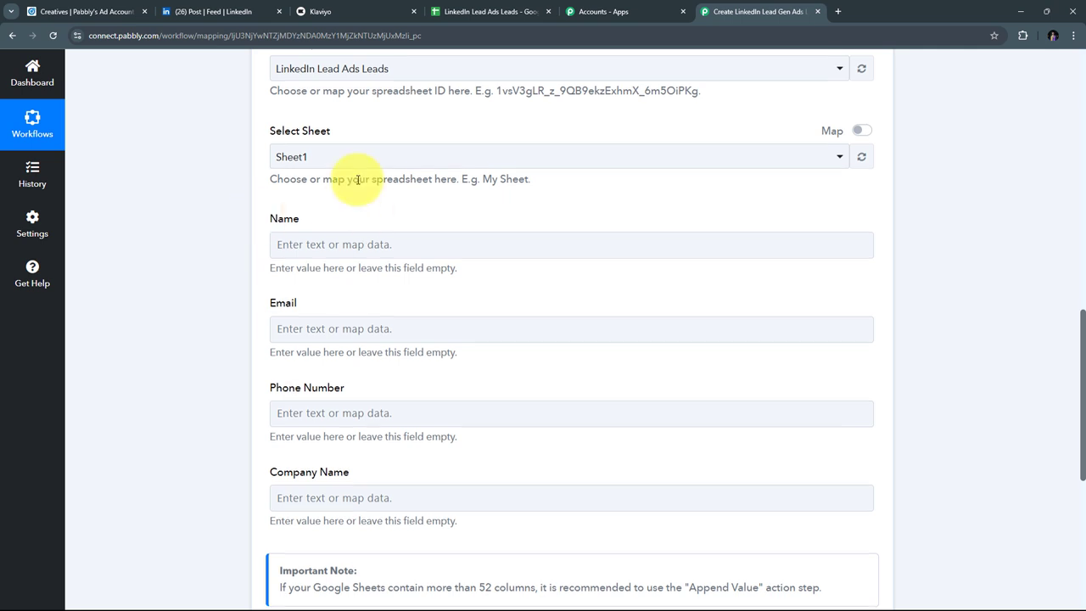
pyautogui.scroll(-1, 359, 177)
pyautogui.click(453, 184)
pyautogui.scroll(-2, 453, 184)
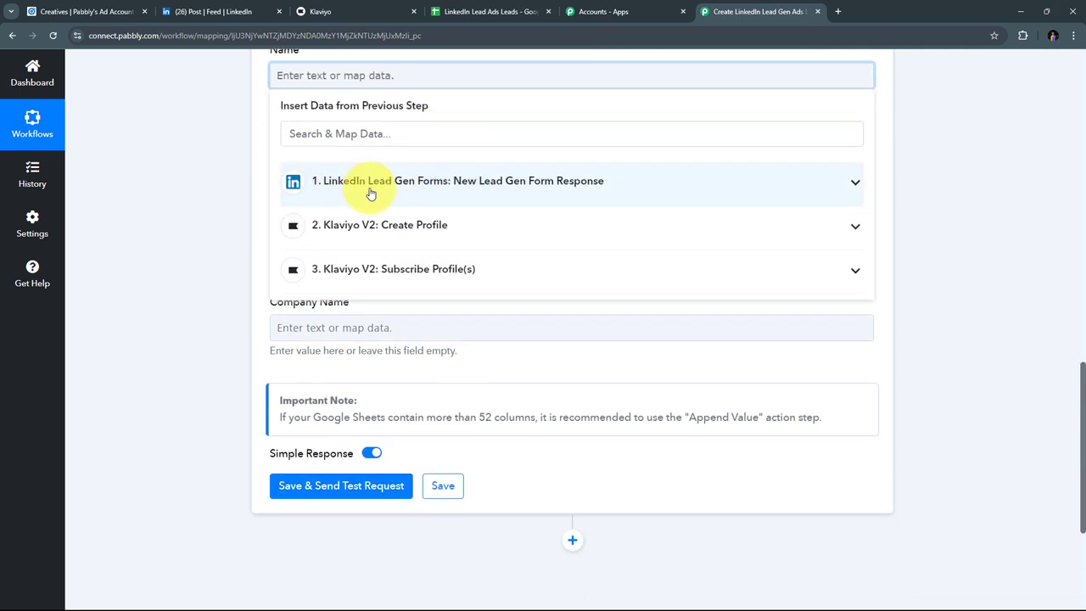
pyautogui.click(454, 193)
pyautogui.scroll(-4, 598, 335)
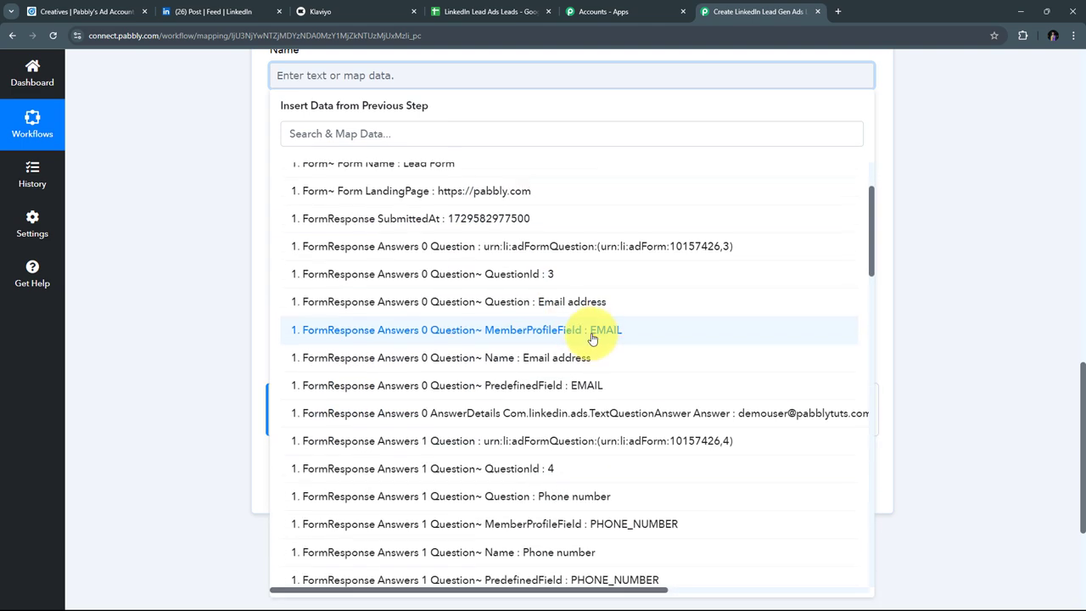
pyautogui.scroll(-5, 595, 339)
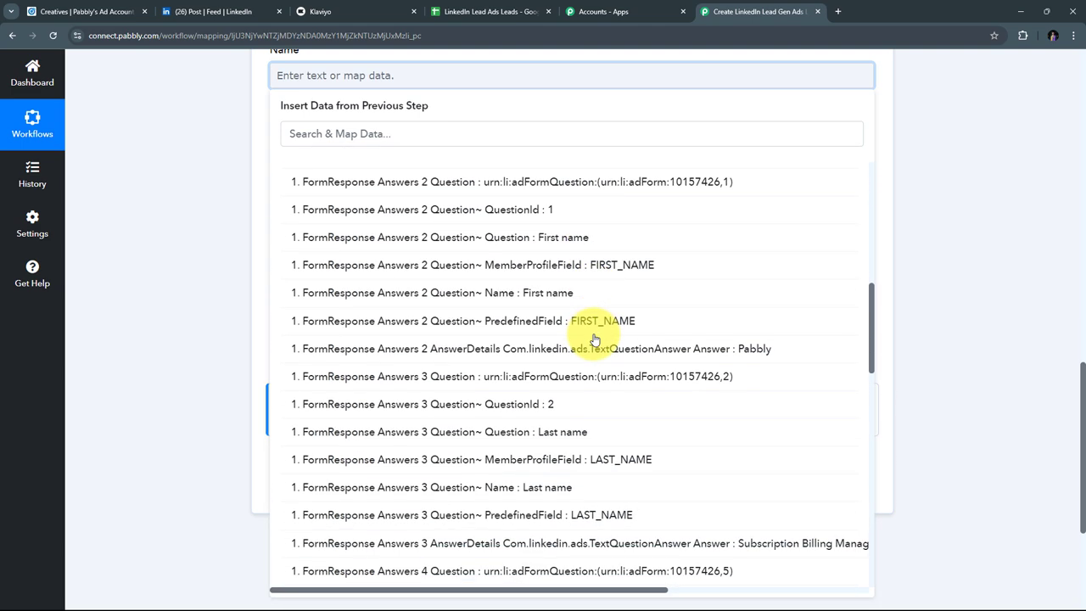
pyautogui.click(595, 340)
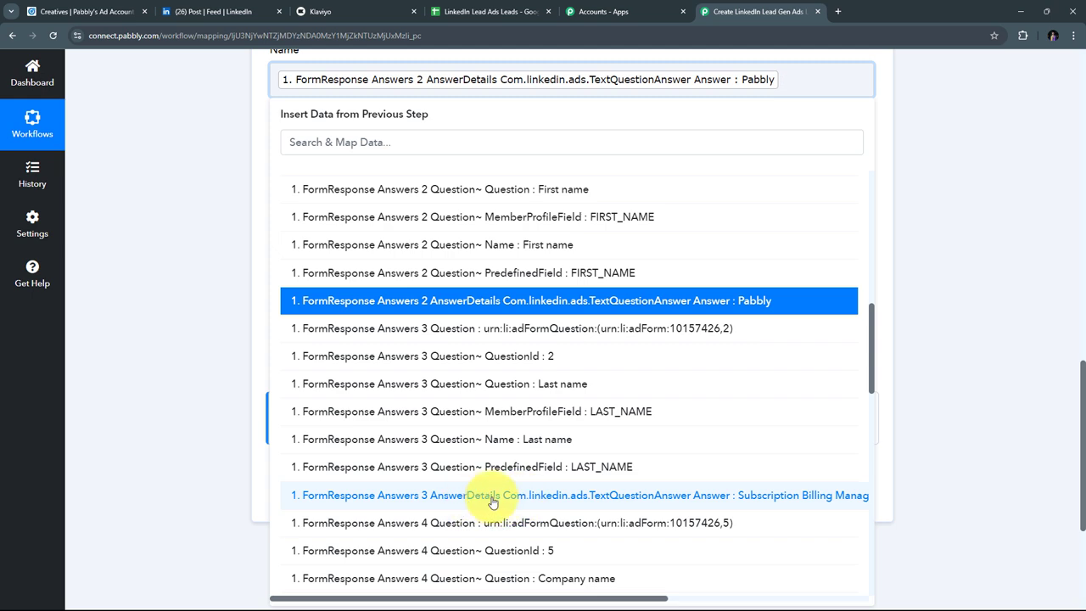
pyautogui.click(662, 499)
pyautogui.click(218, 206)
# Step: Map the lead form's email answer into the Email field
pyautogui.scroll(-1, 296, 145)
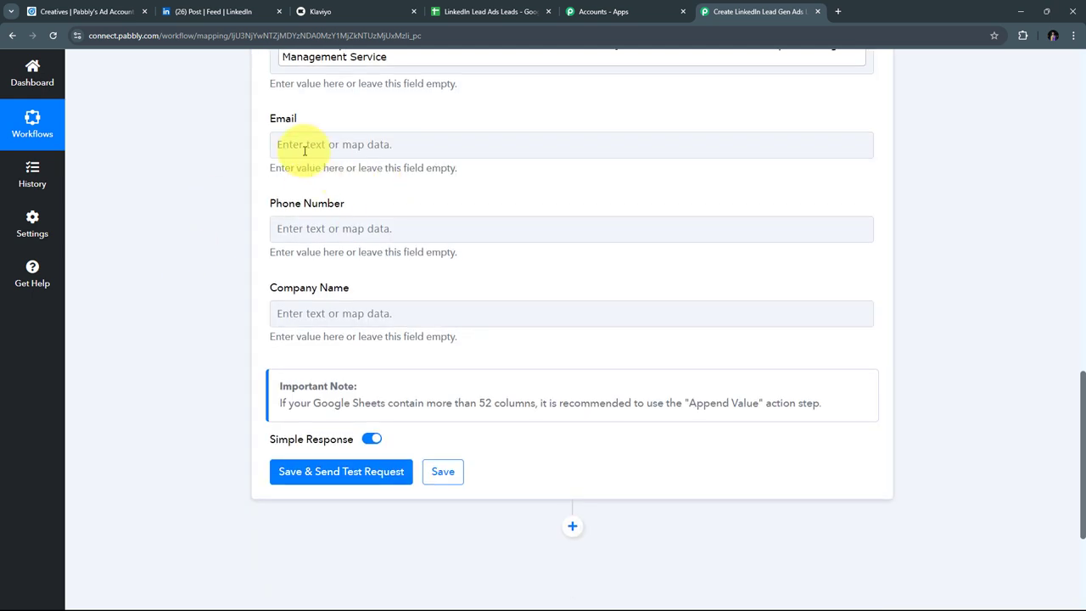
pyautogui.click(335, 146)
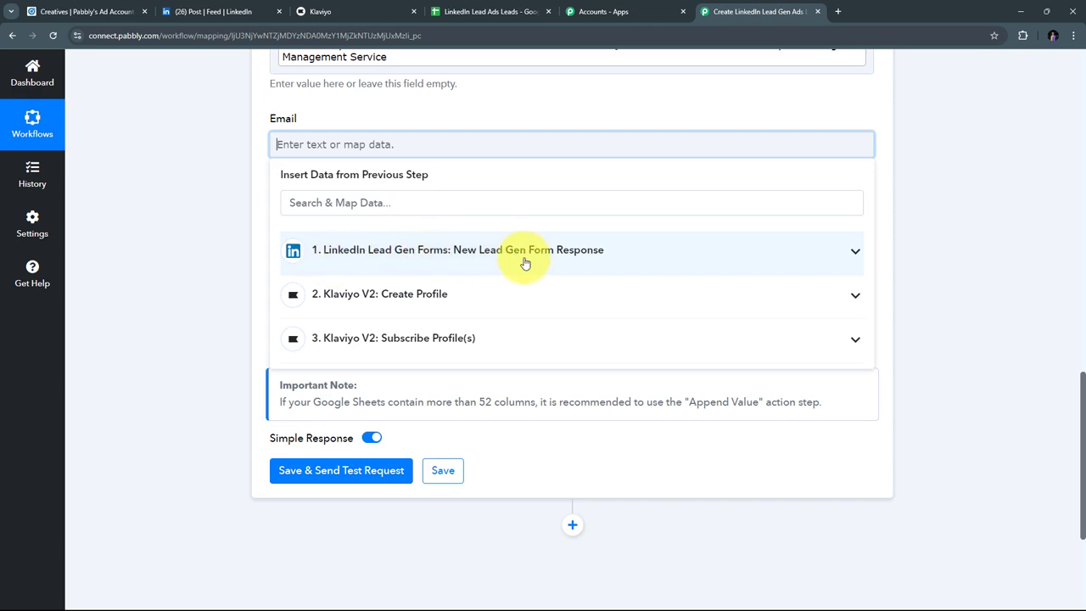
pyautogui.click(461, 257)
pyautogui.scroll(-2, 650, 432)
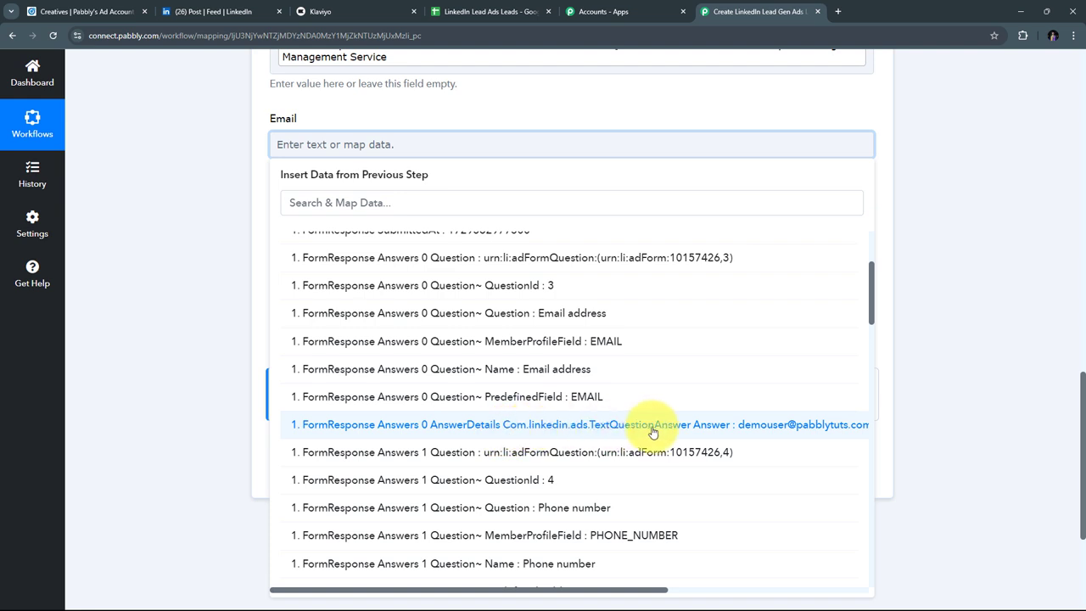
pyautogui.click(670, 431)
pyautogui.click(150, 181)
# Step: Map the form's phone and company answers into Phone Number and Company Name
pyautogui.scroll(-1, 433, 228)
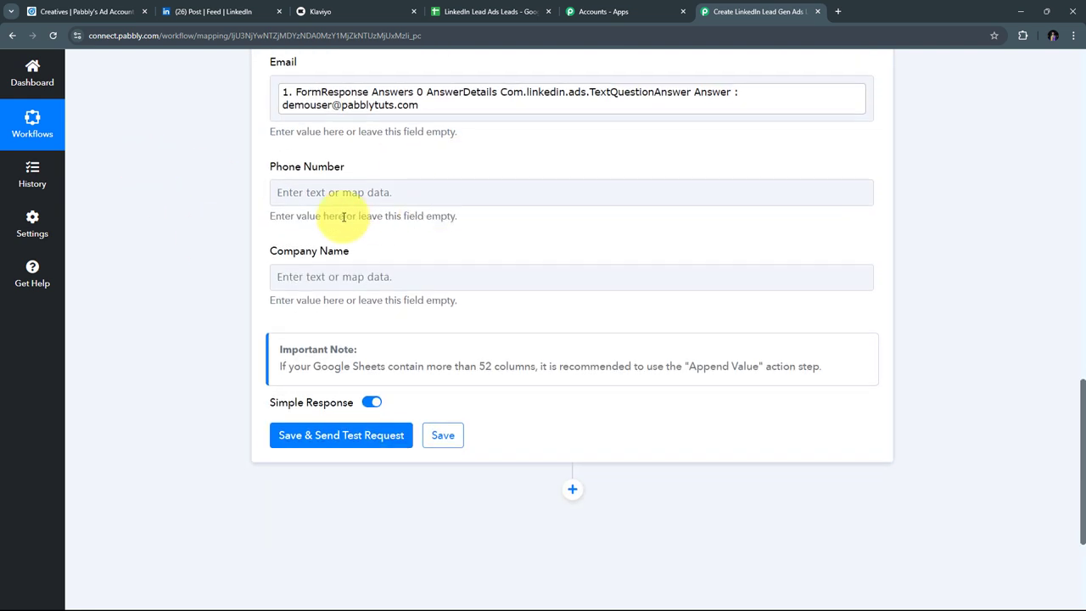
pyautogui.click(326, 190)
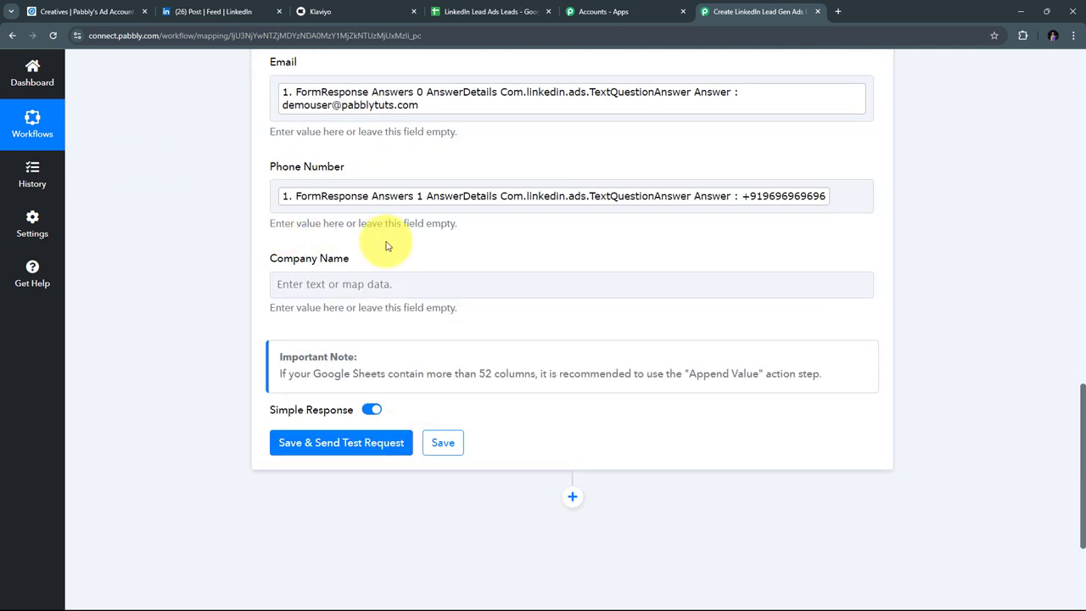
pyautogui.click(305, 285)
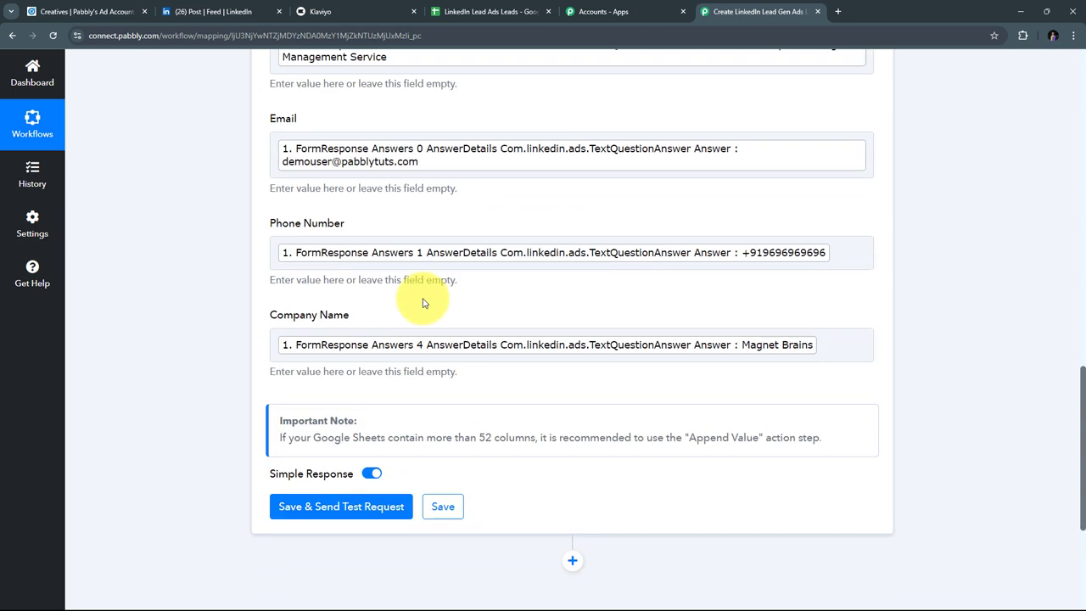
pyautogui.scroll(3, 424, 303)
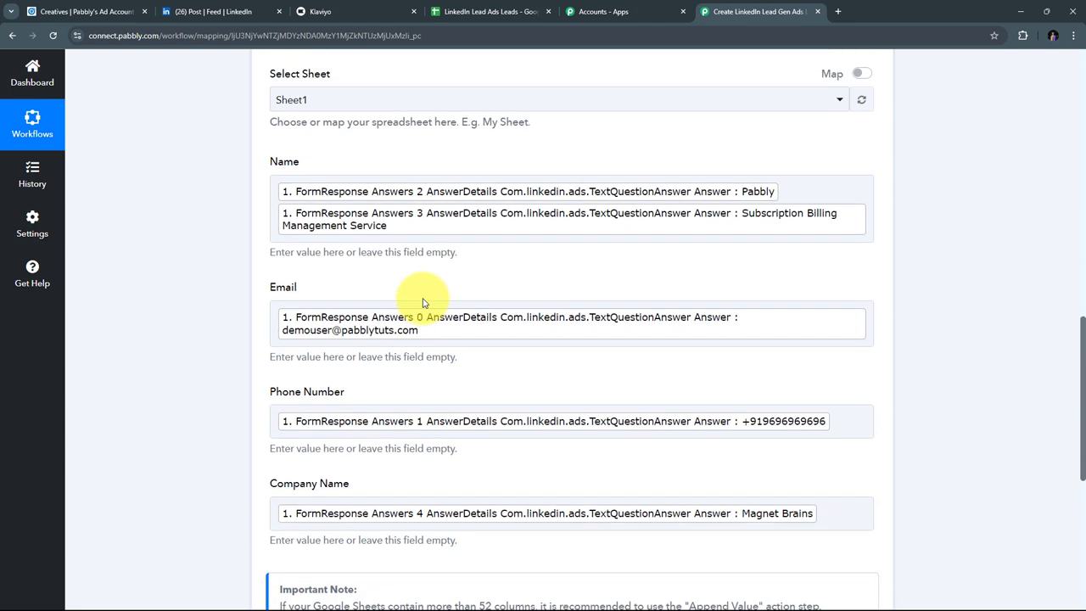
pyautogui.scroll(-2, 441, 293)
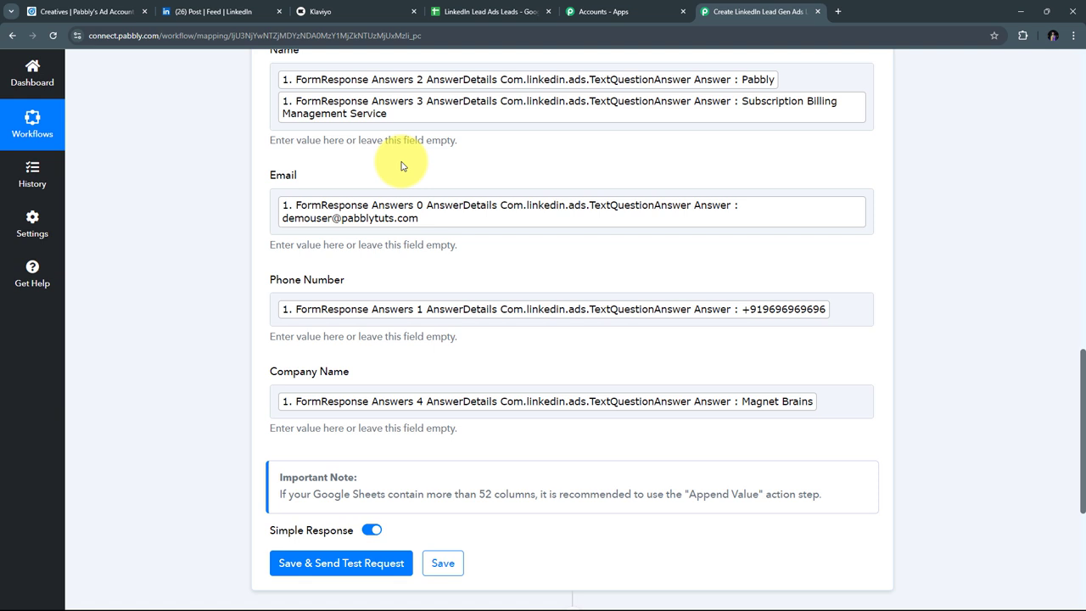
# Step: Save the Google Sheets step and send a test row, confirming it wrote to Sheet1!A2:D2
pyautogui.scroll(-4, 403, 165)
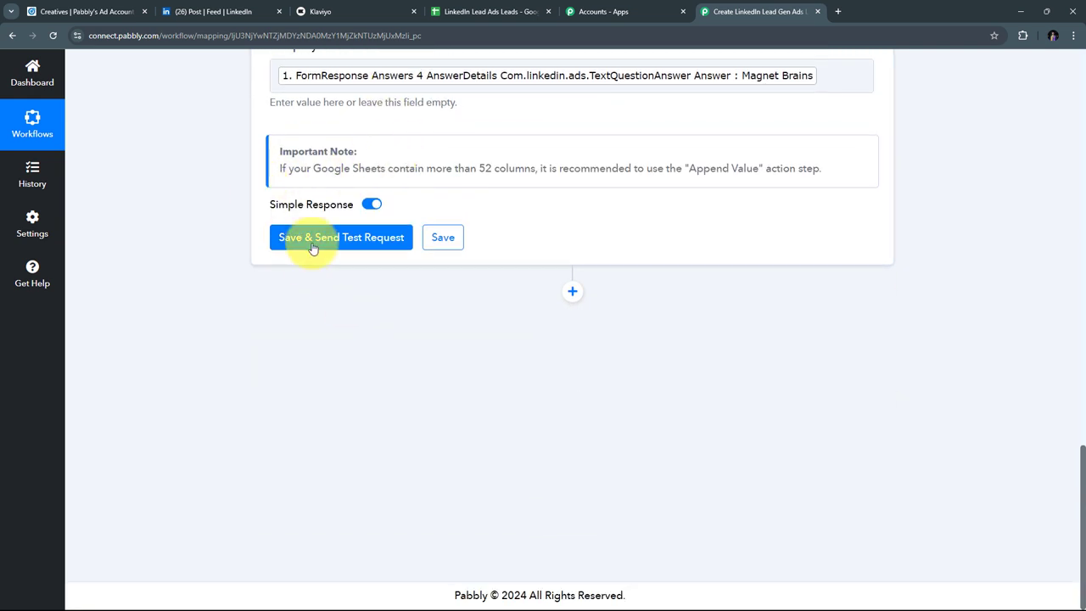
pyautogui.click(346, 240)
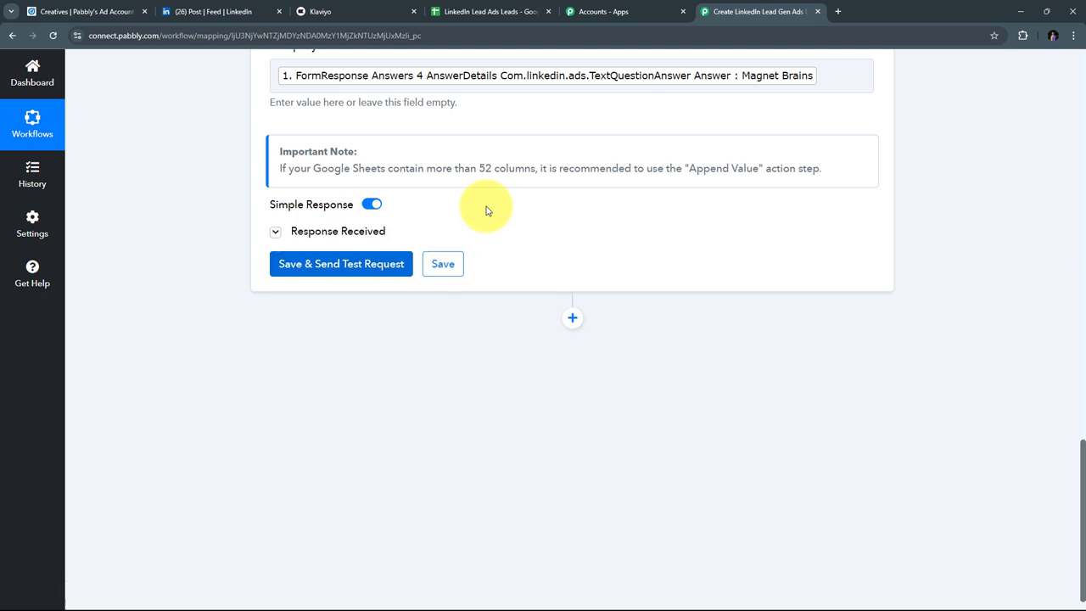
pyautogui.scroll(-1, 1066, 218)
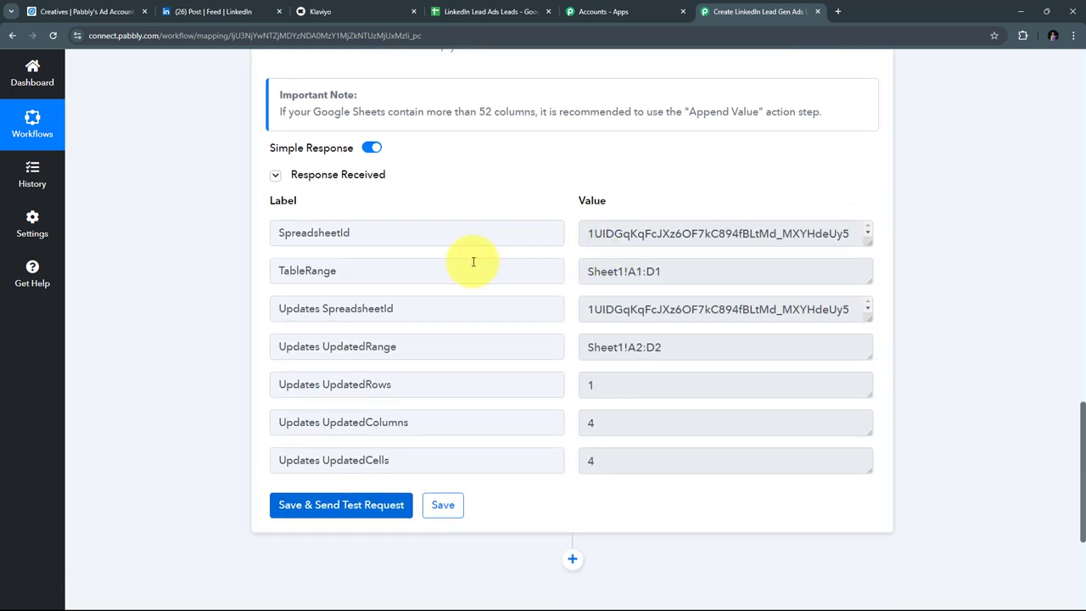
pyautogui.scroll(1, 359, 230)
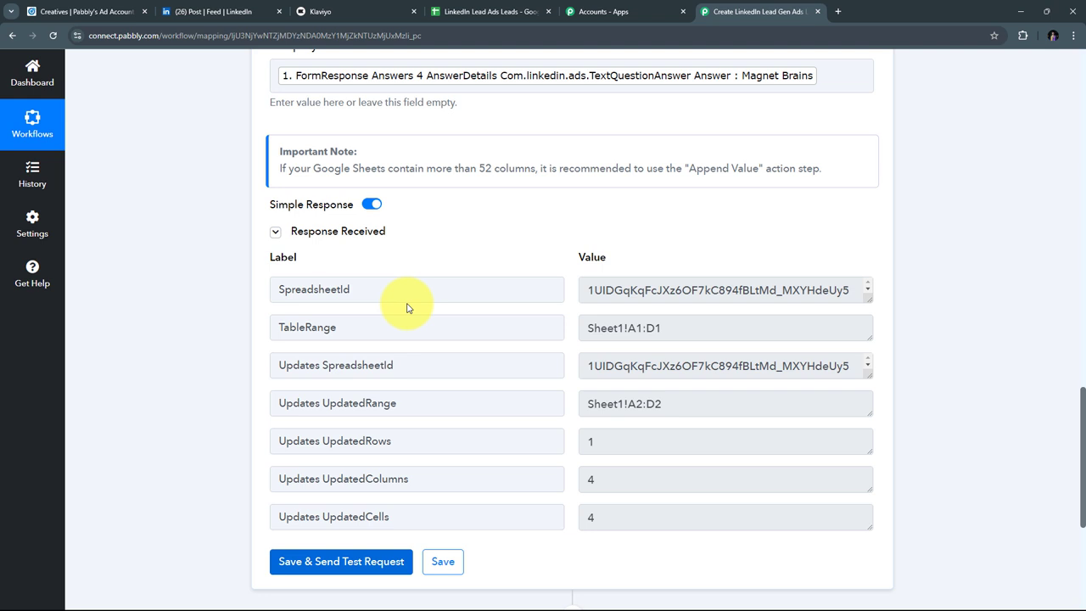
pyautogui.click(490, 11)
# Step: Verify row 2 holds the test lead's name, email, phone and company, then recheck Klaviyo
pyautogui.click(218, 231)
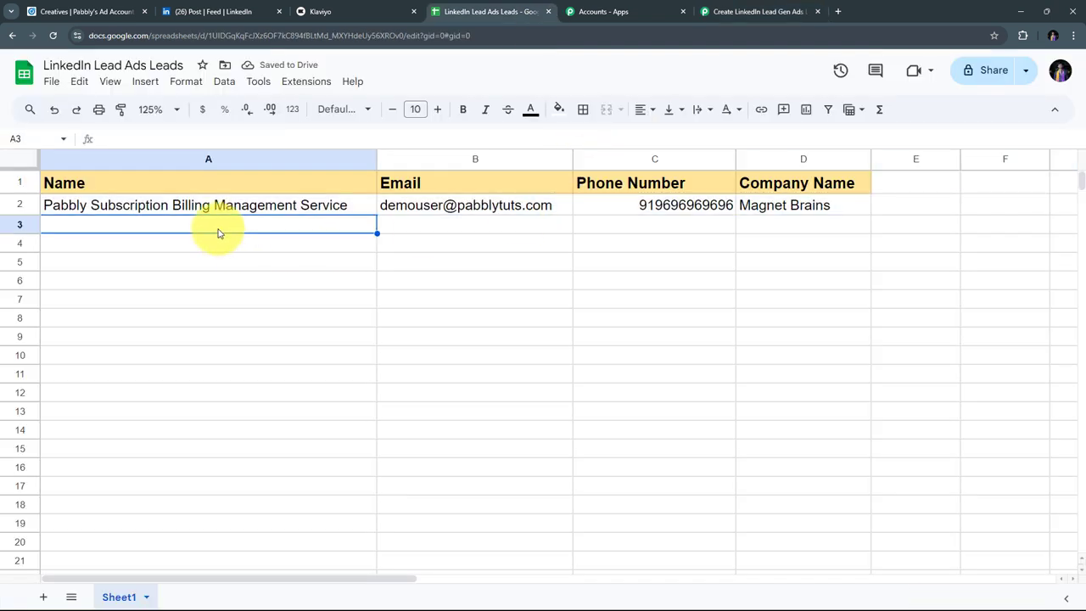
pyautogui.click(19, 204)
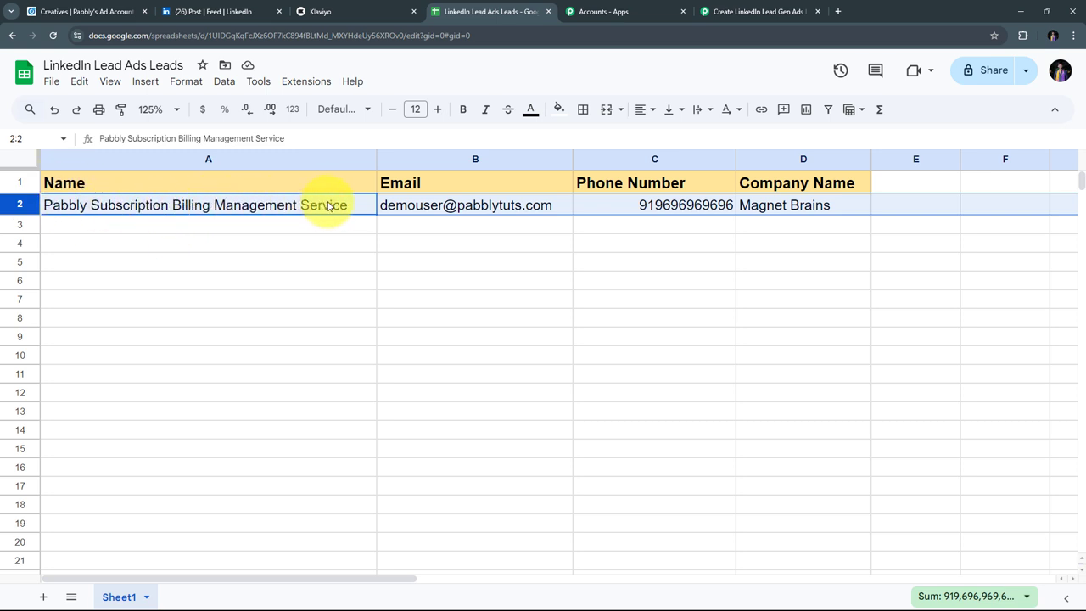
pyautogui.click(396, 216)
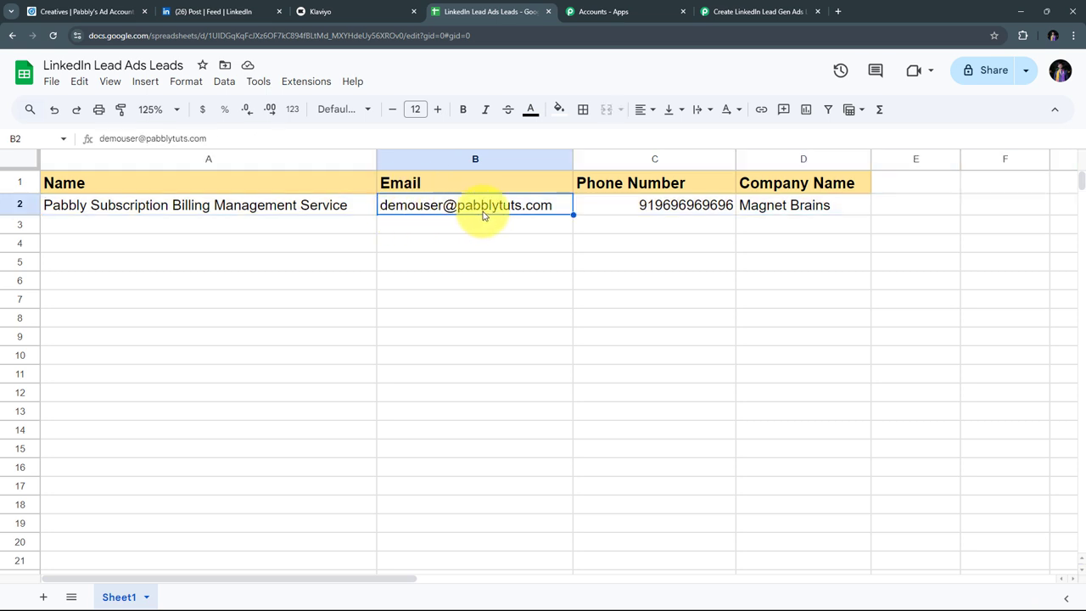
pyautogui.click(670, 209)
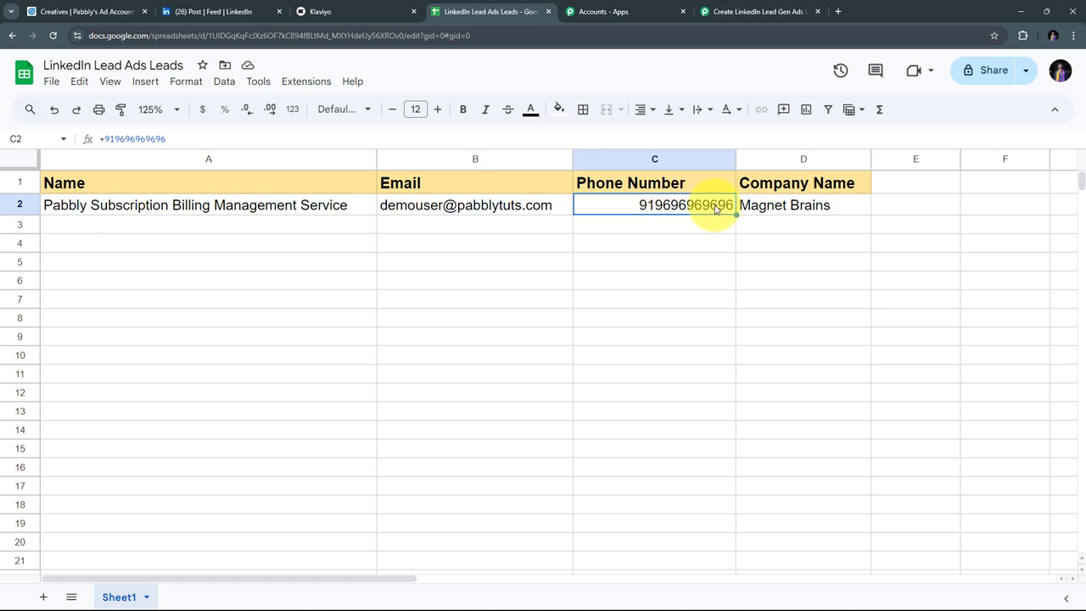
pyautogui.click(750, 210)
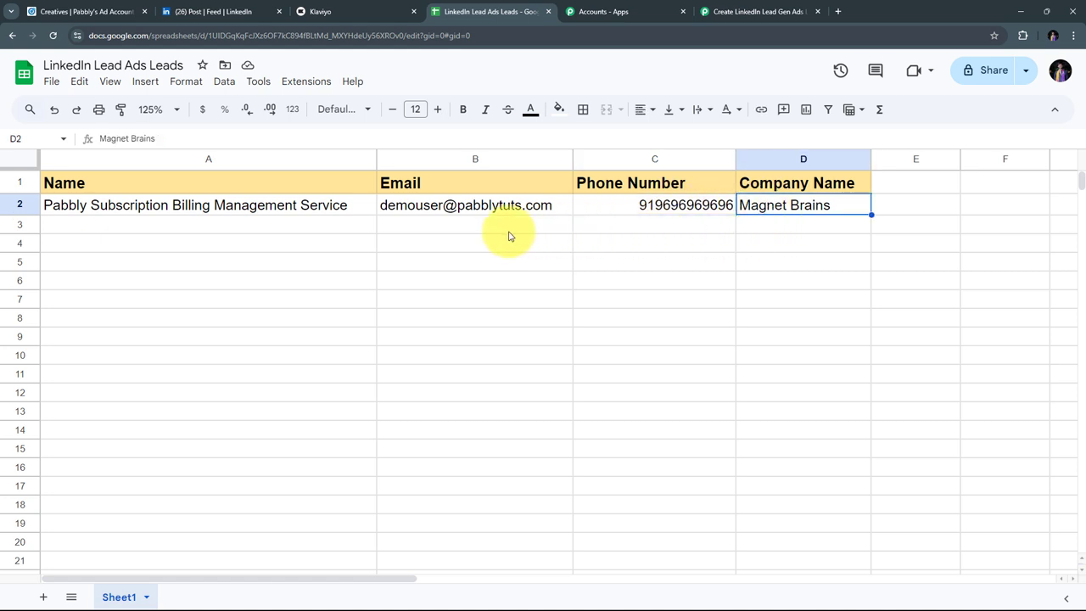
pyautogui.click(243, 232)
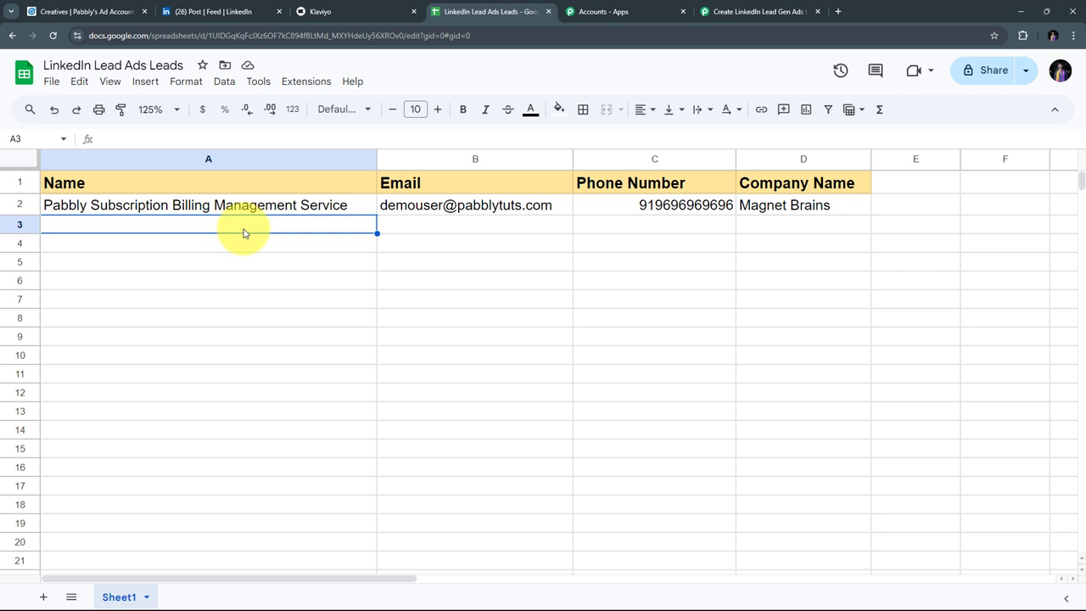
pyautogui.click(331, 7)
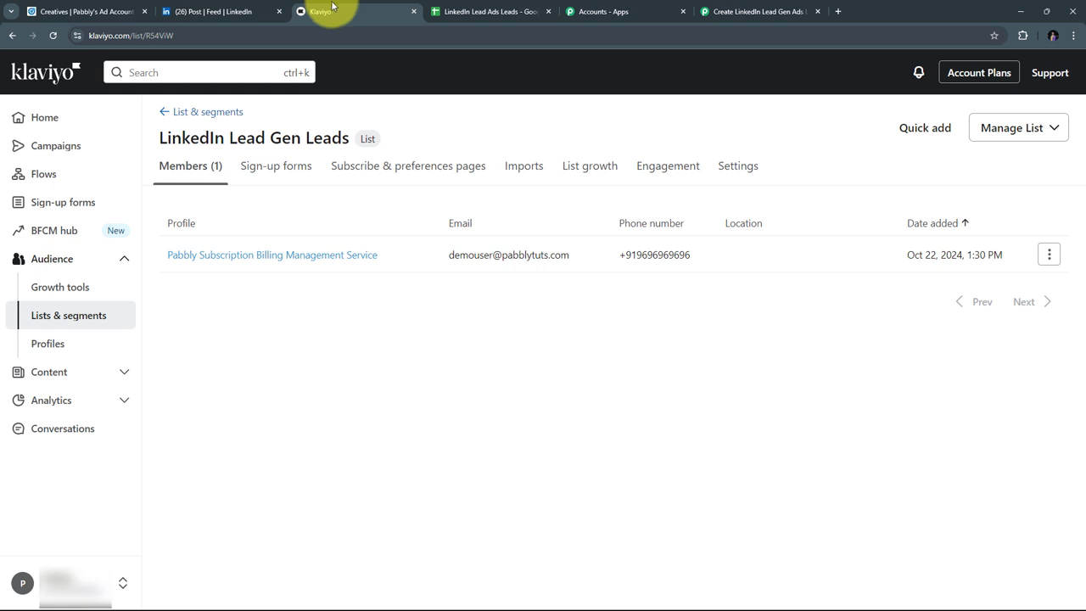
# Step: Return to the LinkedIn Lead Ads Leads spreadsheet to compare its row 2 lead with Klaviyo's subscriber
pyautogui.click(502, 9)
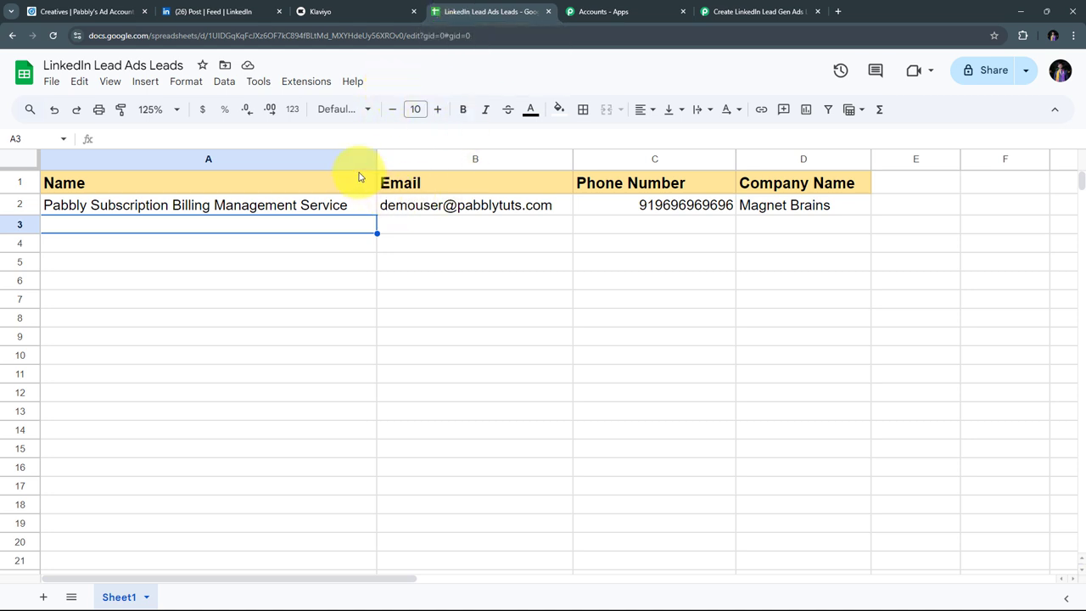
# Step: Switch back to the Pabbly workflow and reload the page with F5
pyautogui.click(720, 11)
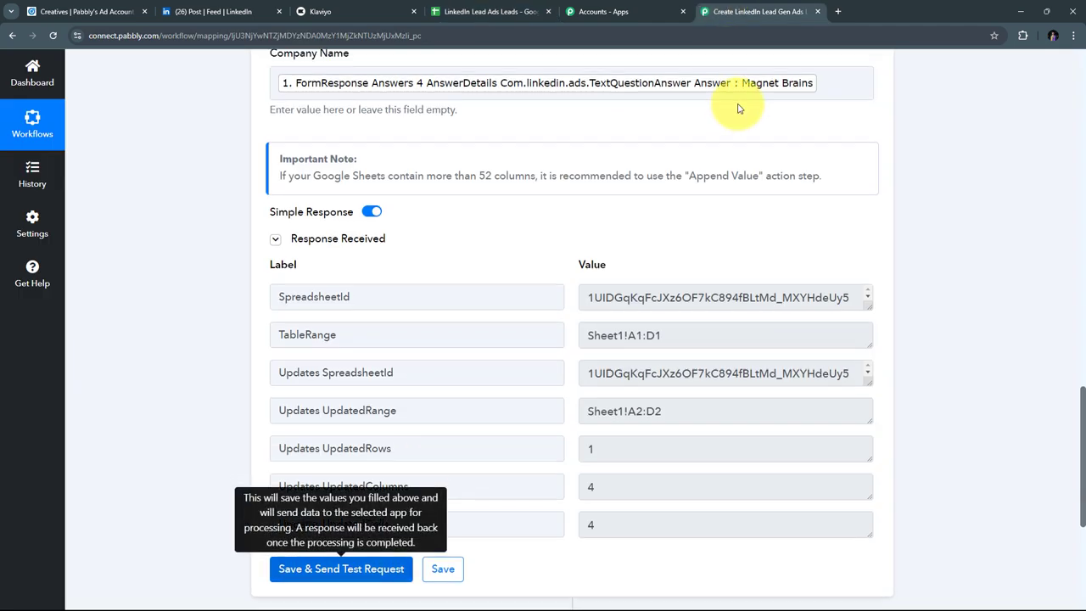
pyautogui.scroll(10, 797, 169)
pyautogui.press('F5')
# Step: Review the four steps: LinkedIn trigger, Klaviyo Create Profile, Subscribe Profile(s), Google Sheets Add New Row
pyautogui.scroll(-3, 133, 249)
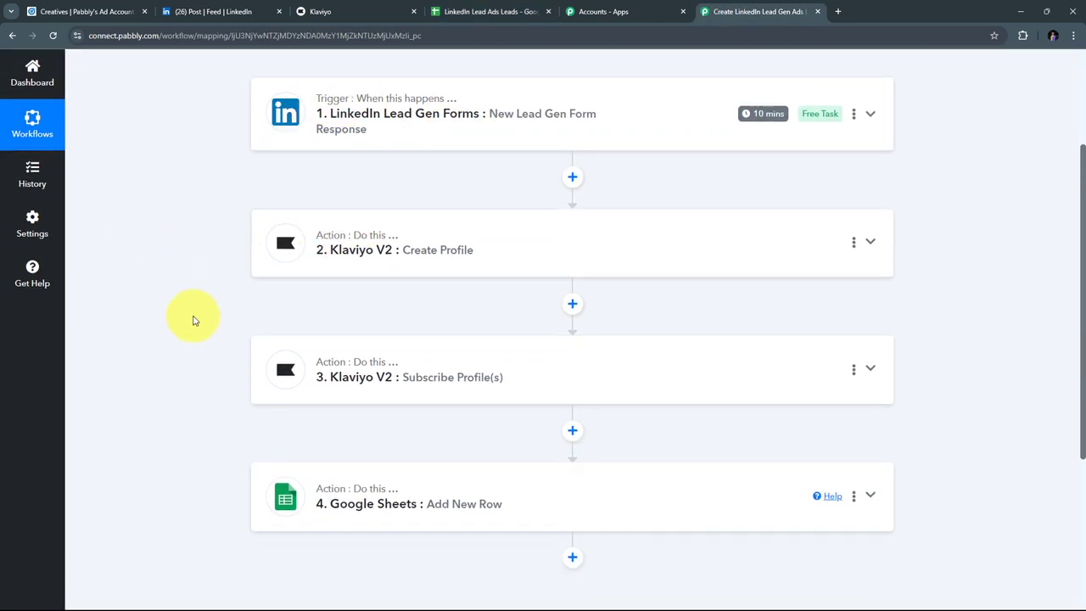
pyautogui.scroll(2, 221, 168)
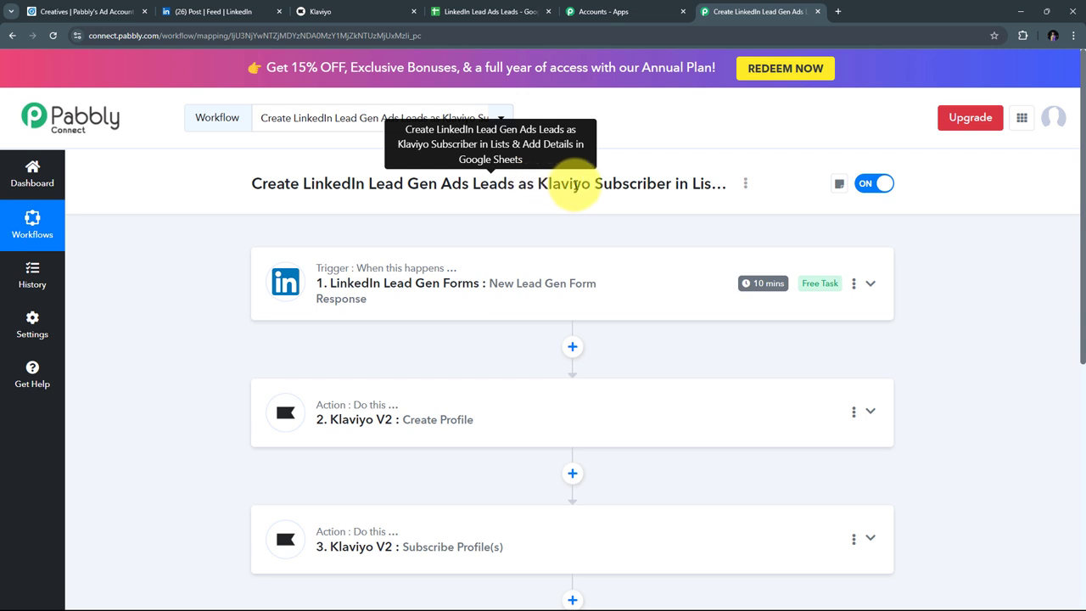
pyautogui.scroll(-1, 273, 205)
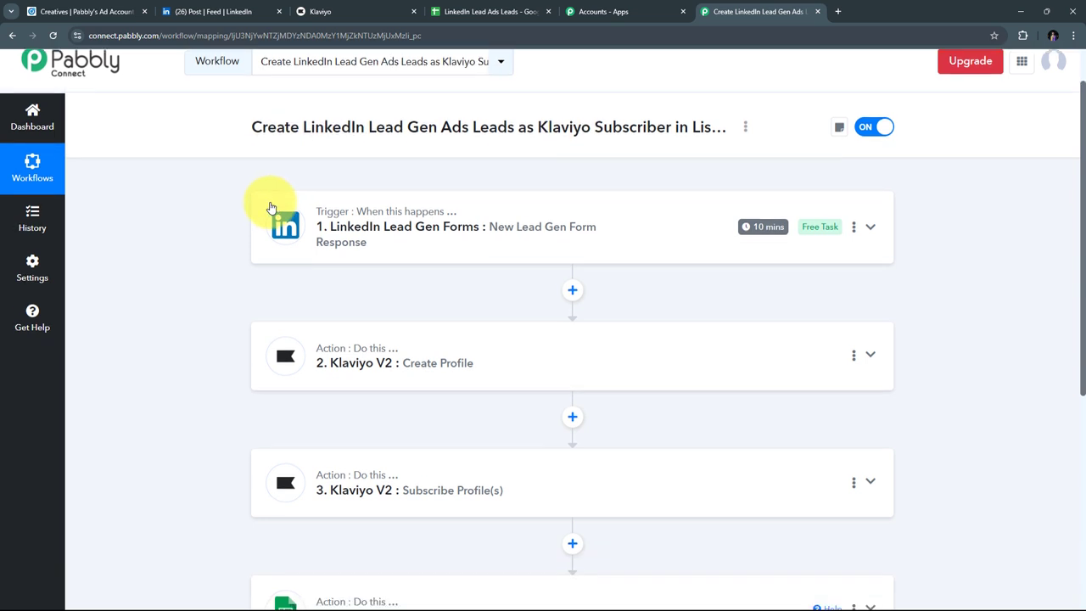
pyautogui.scroll(-1, 209, 203)
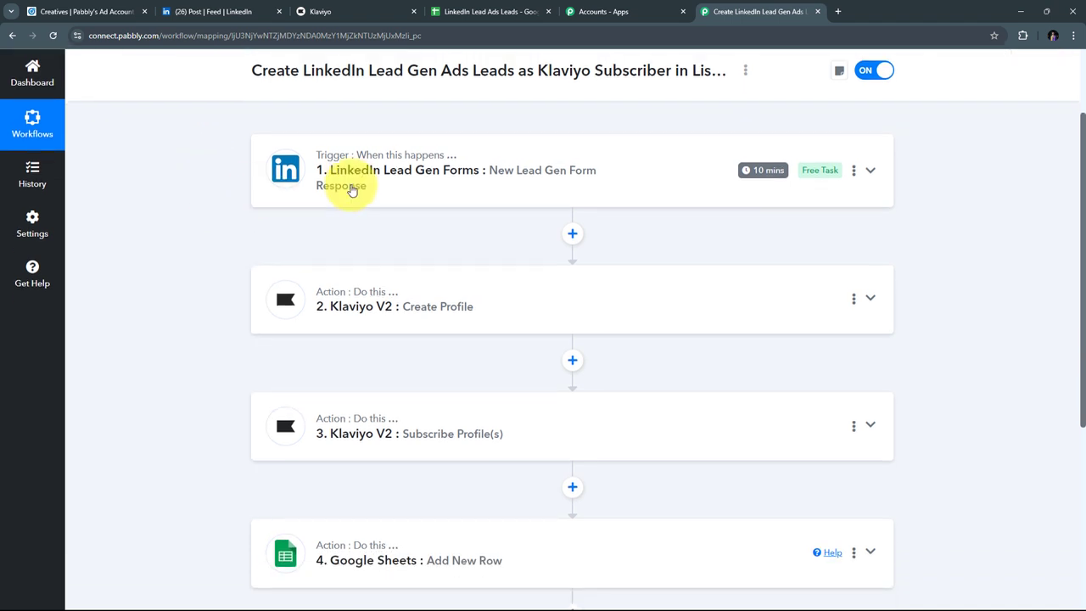
pyautogui.moveTo(331, 159)
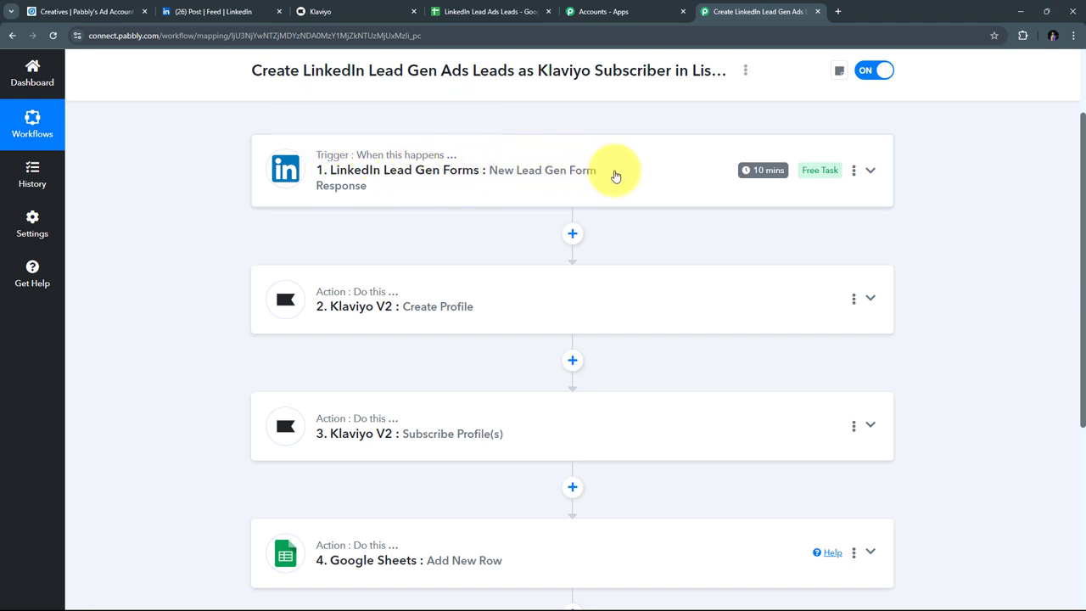
pyautogui.scroll(-1, 286, 194)
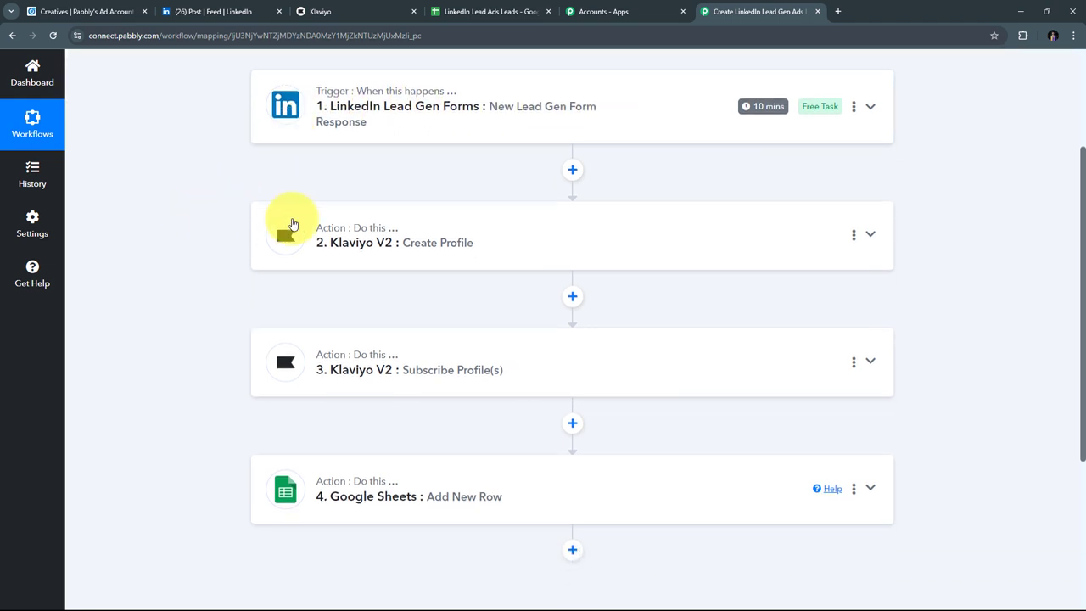
pyautogui.scroll(-1, 286, 223)
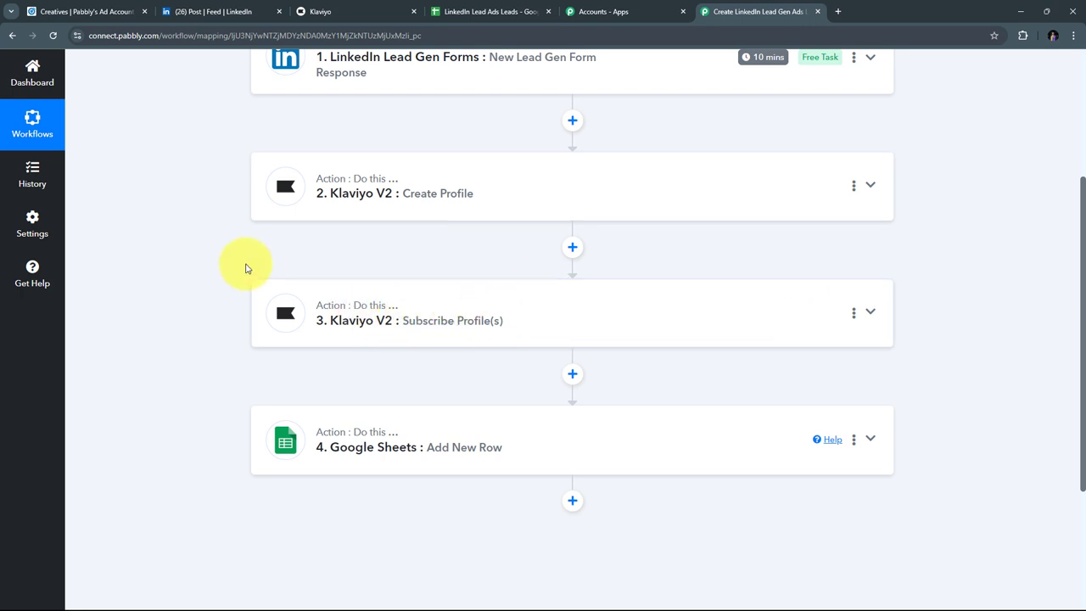
pyautogui.scroll(-1, 280, 265)
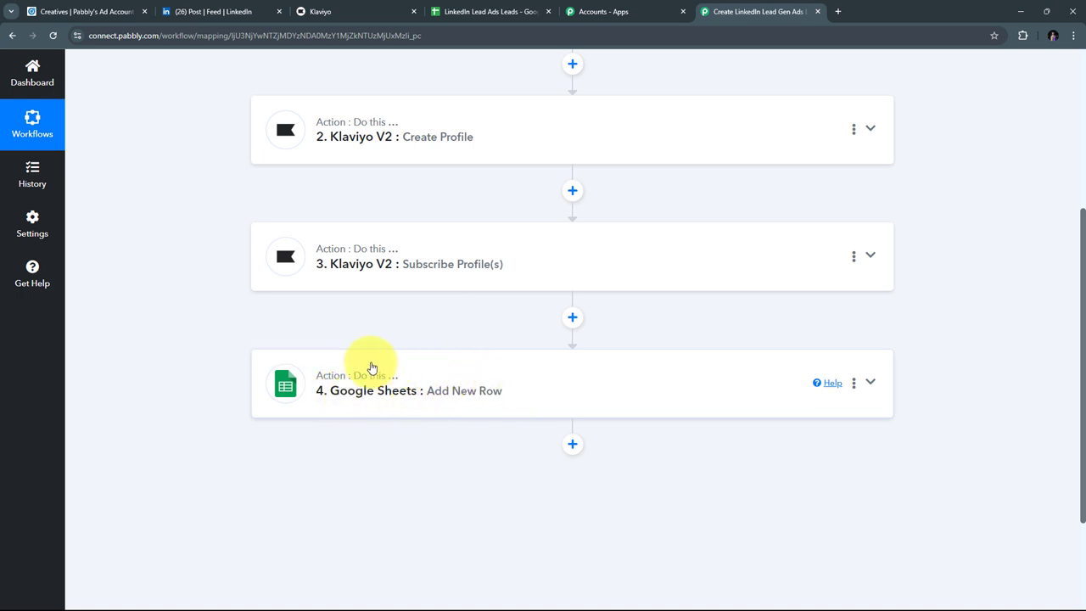
pyautogui.scroll(1, 316, 388)
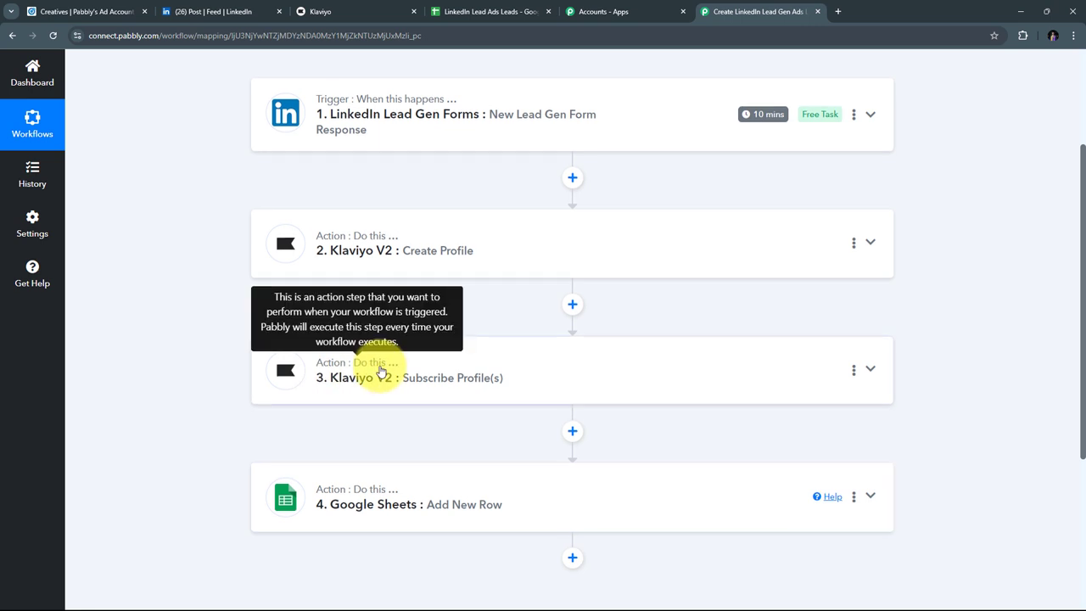
pyautogui.scroll(3, 475, 344)
pyautogui.scroll(-3, 484, 368)
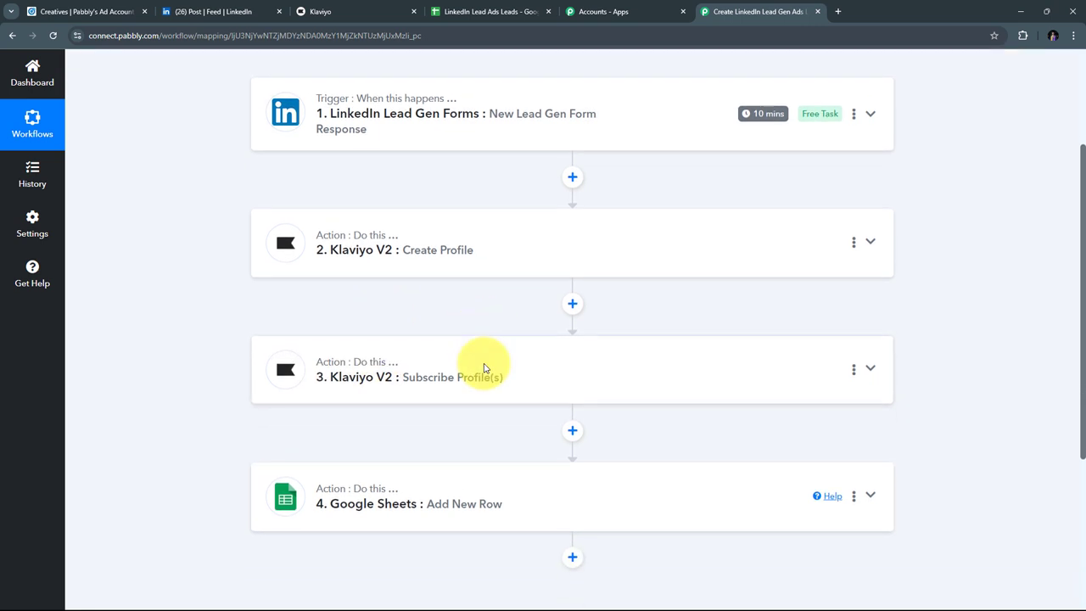